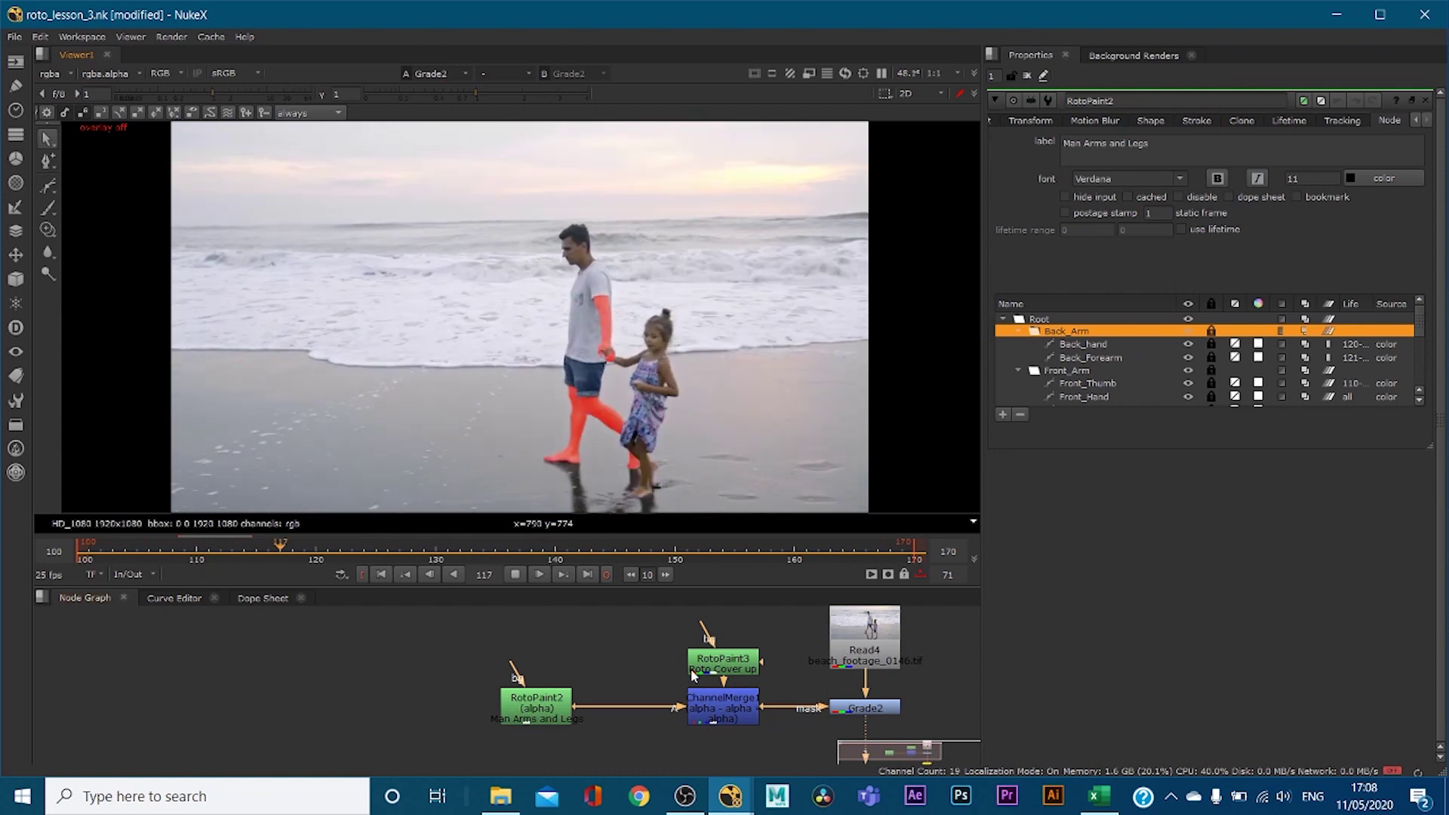
Preview Grade2 unmasked, open its settings, then rewire its mask input back to ChannelMerge1
middle_drag(677, 677, 484, 669)
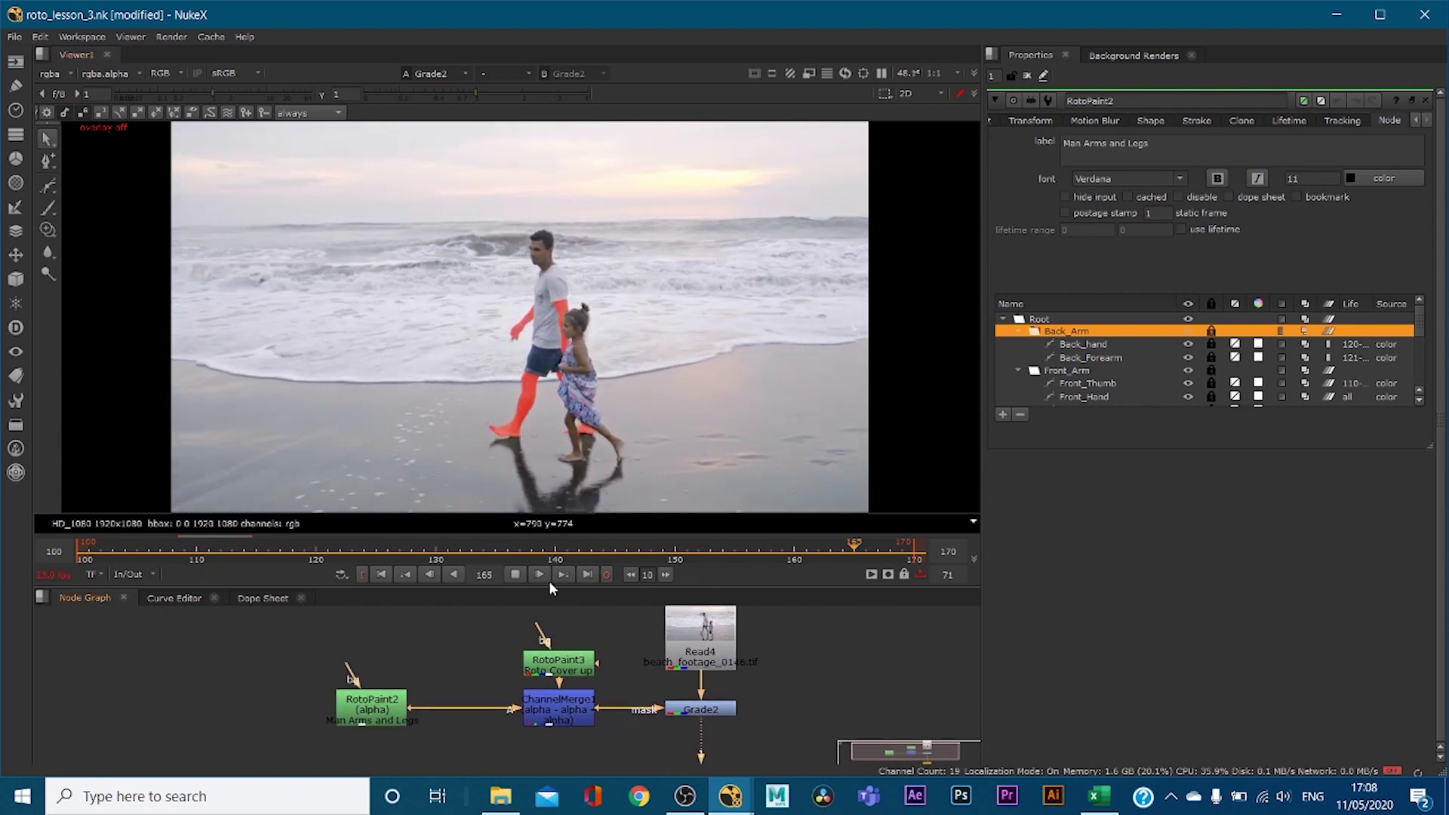
click(515, 575)
drag(661, 709, 648, 711)
double_click(698, 709)
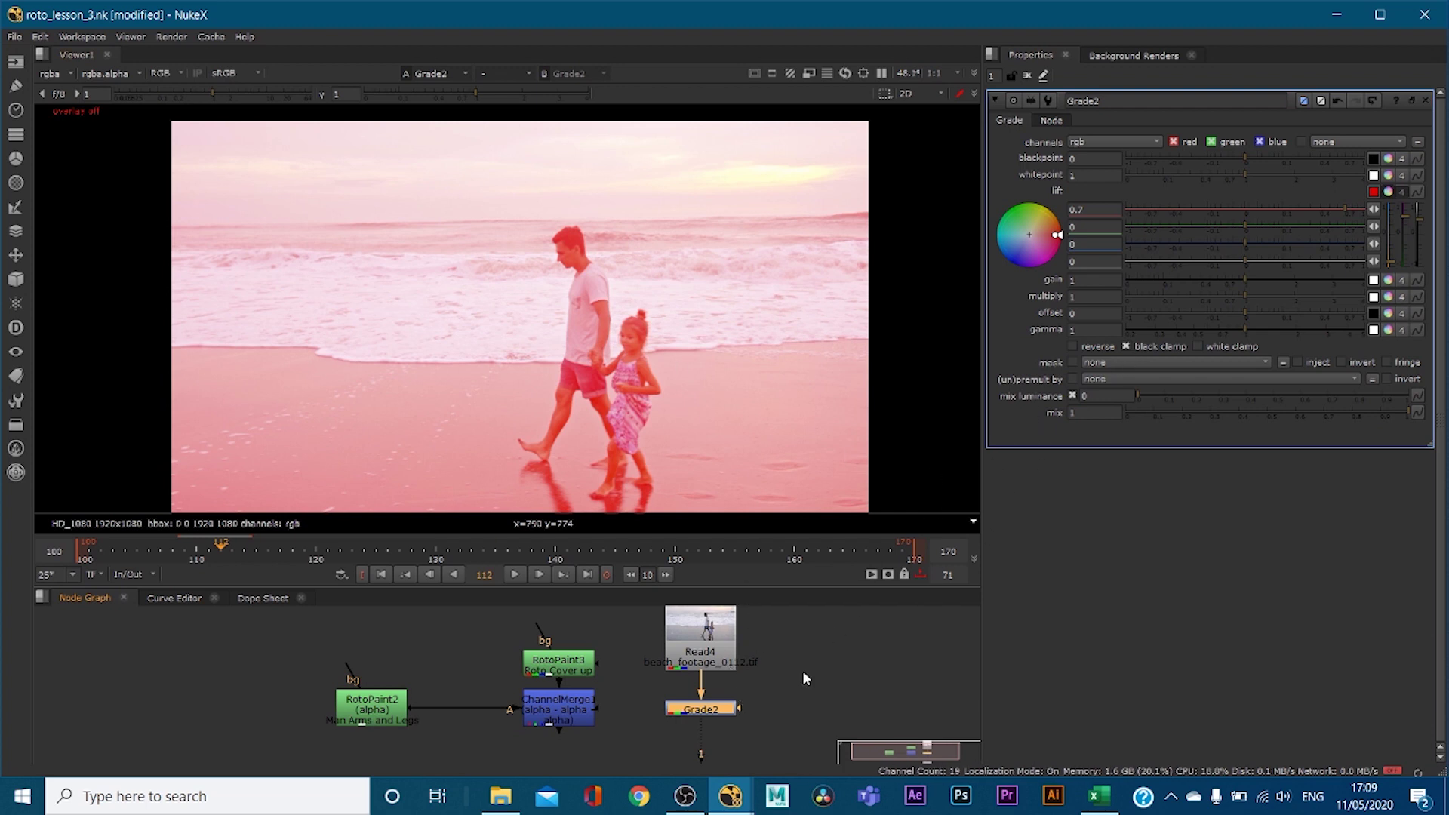
drag(744, 710, 578, 712)
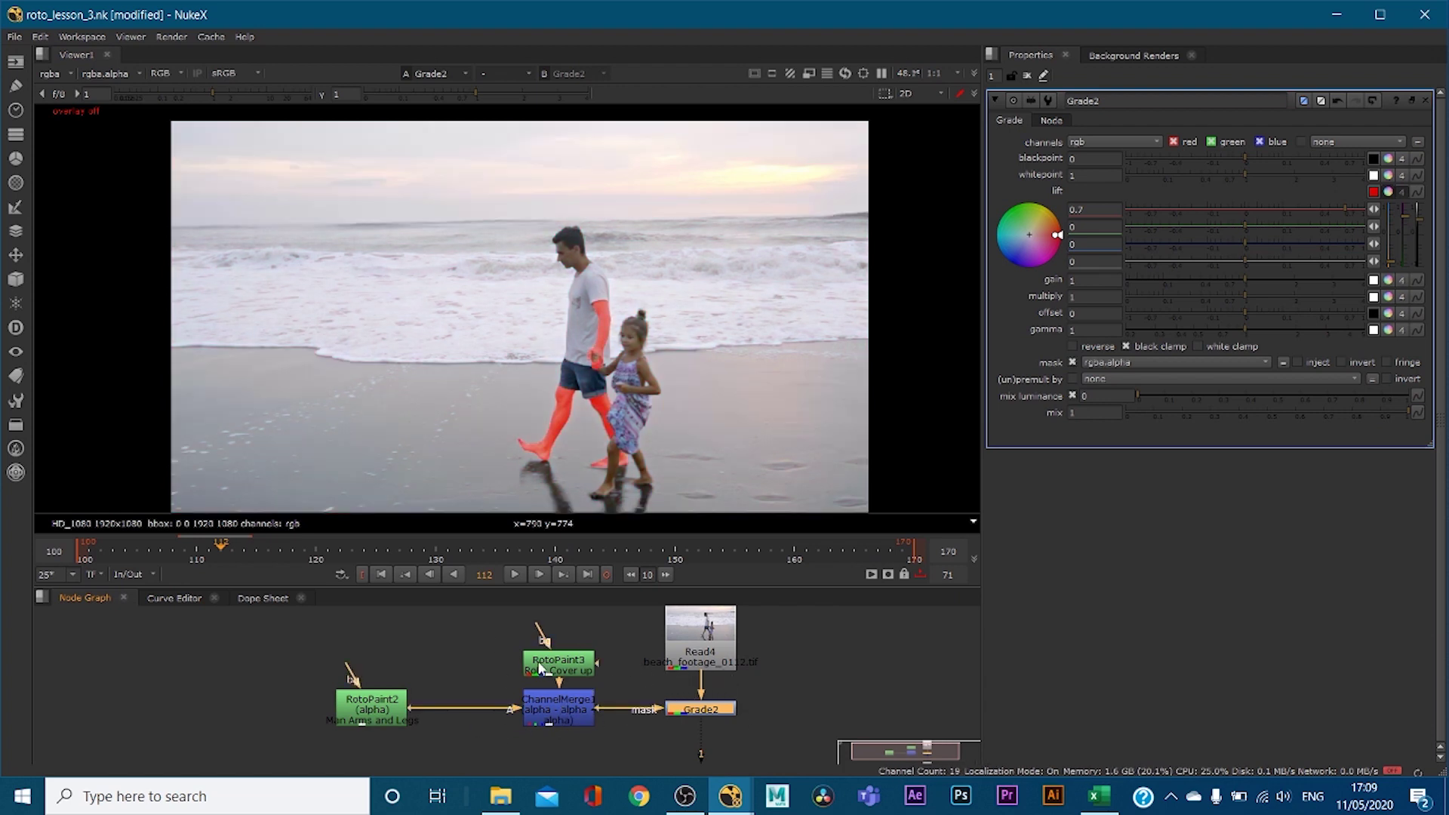
View ChannelMerge1's alpha matte and scrub later frames to check the arms and legs
click(548, 718)
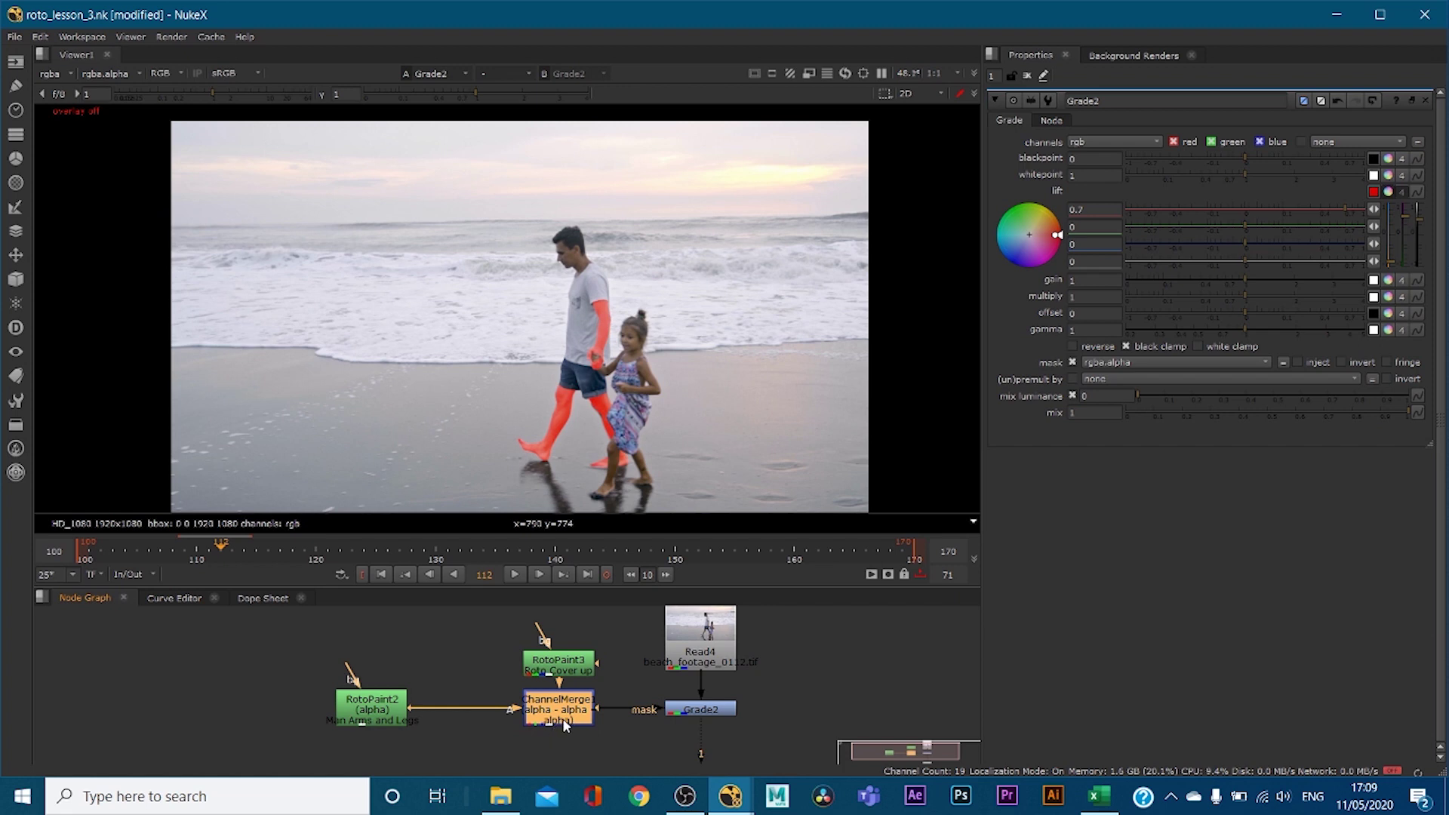
key(1)
key(a)
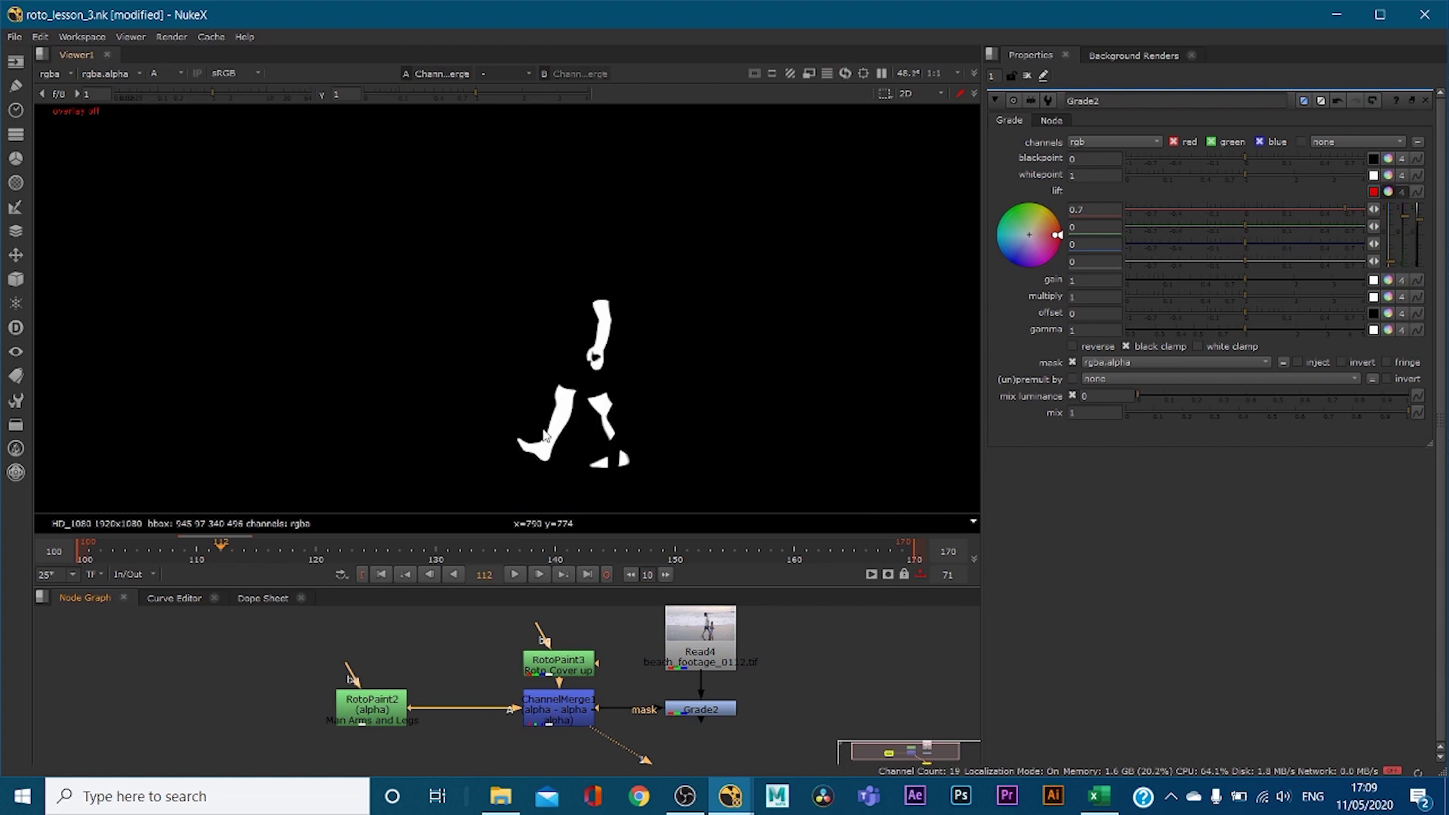
click(777, 557)
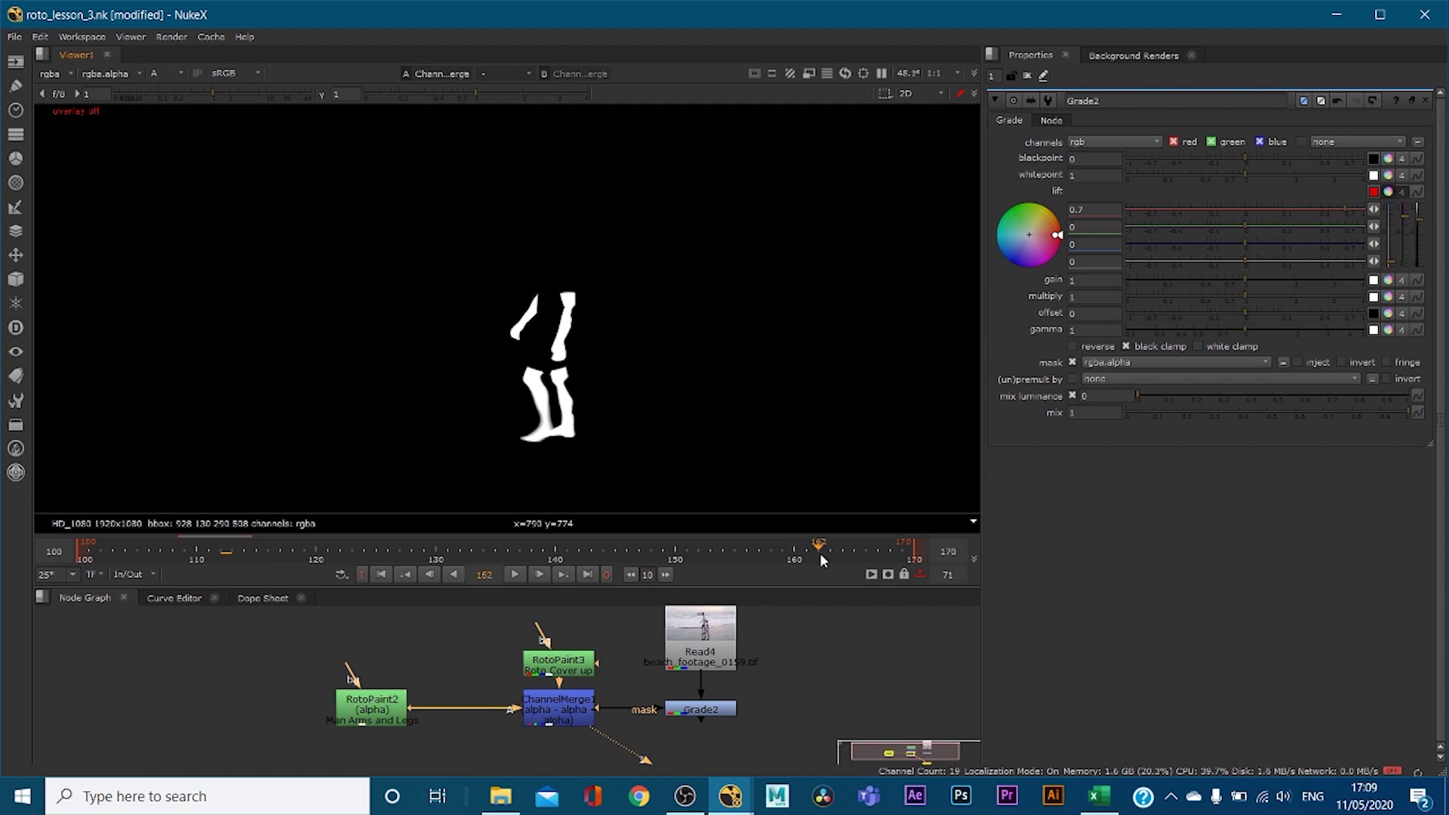
drag(822, 558, 861, 552)
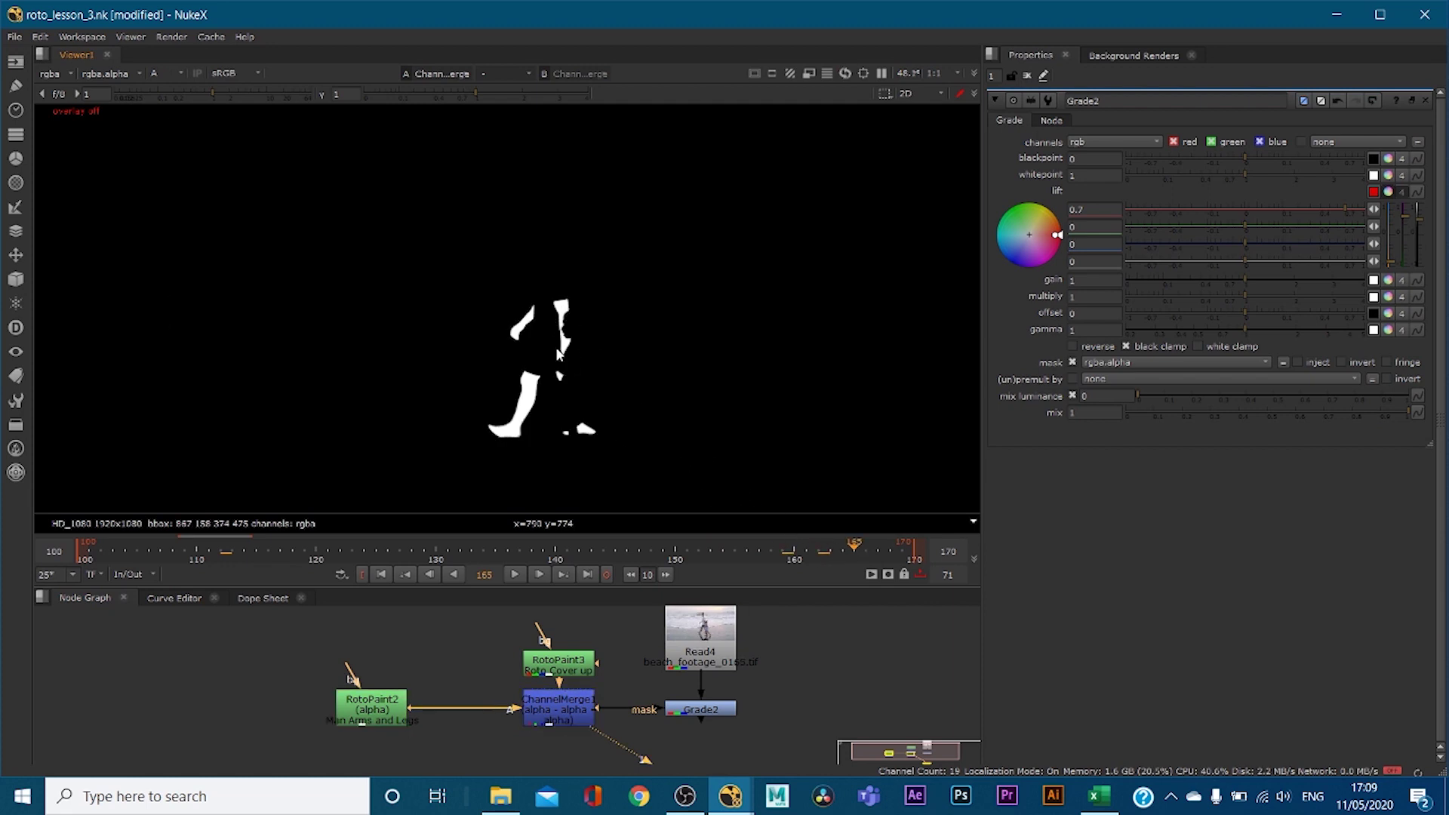
click(387, 711)
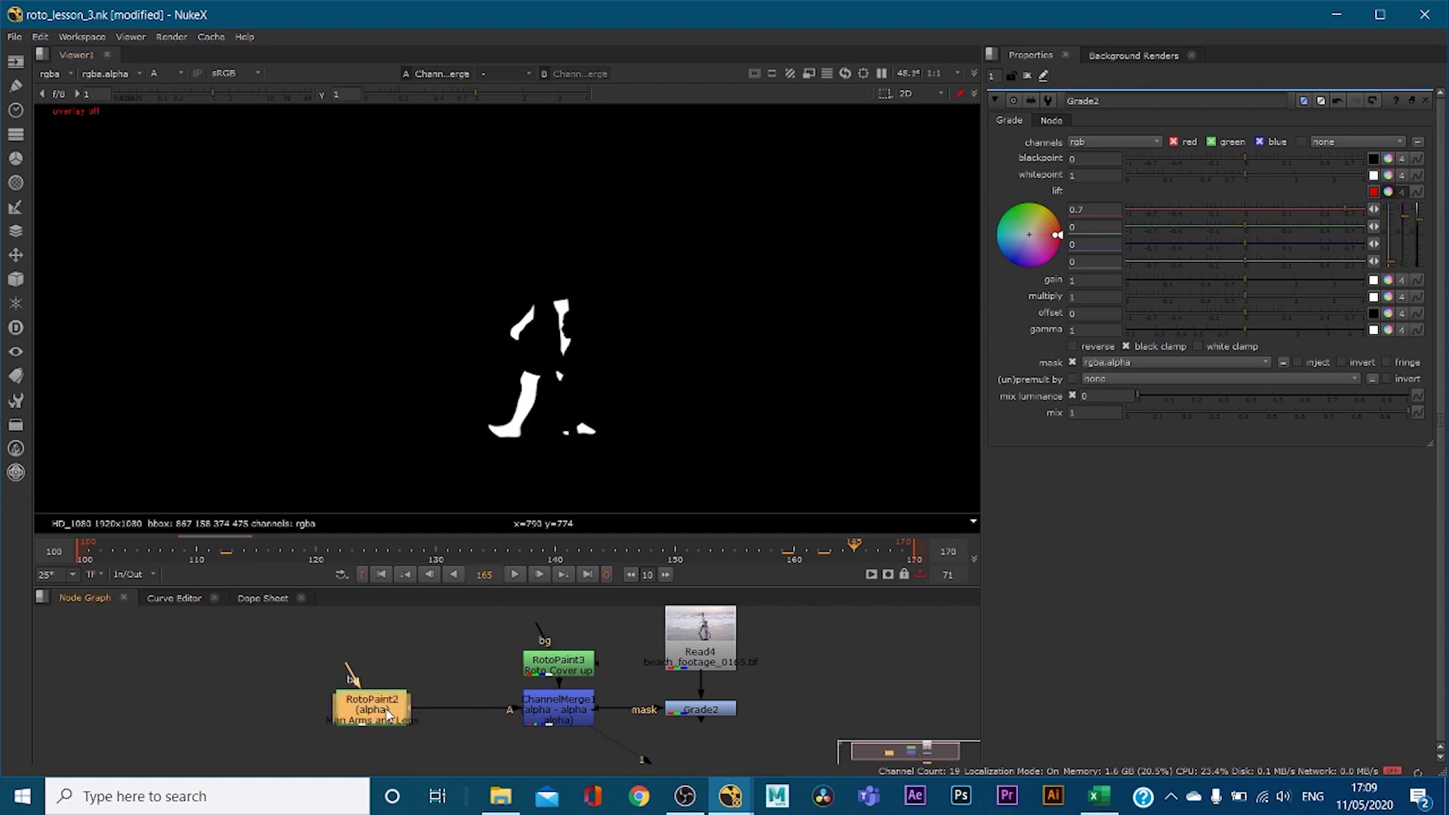
View RotoPaint2 with its settings open and select the Back_Forearm shape in Back_Arm
double_click(386, 711)
key(1)
click(315, 726)
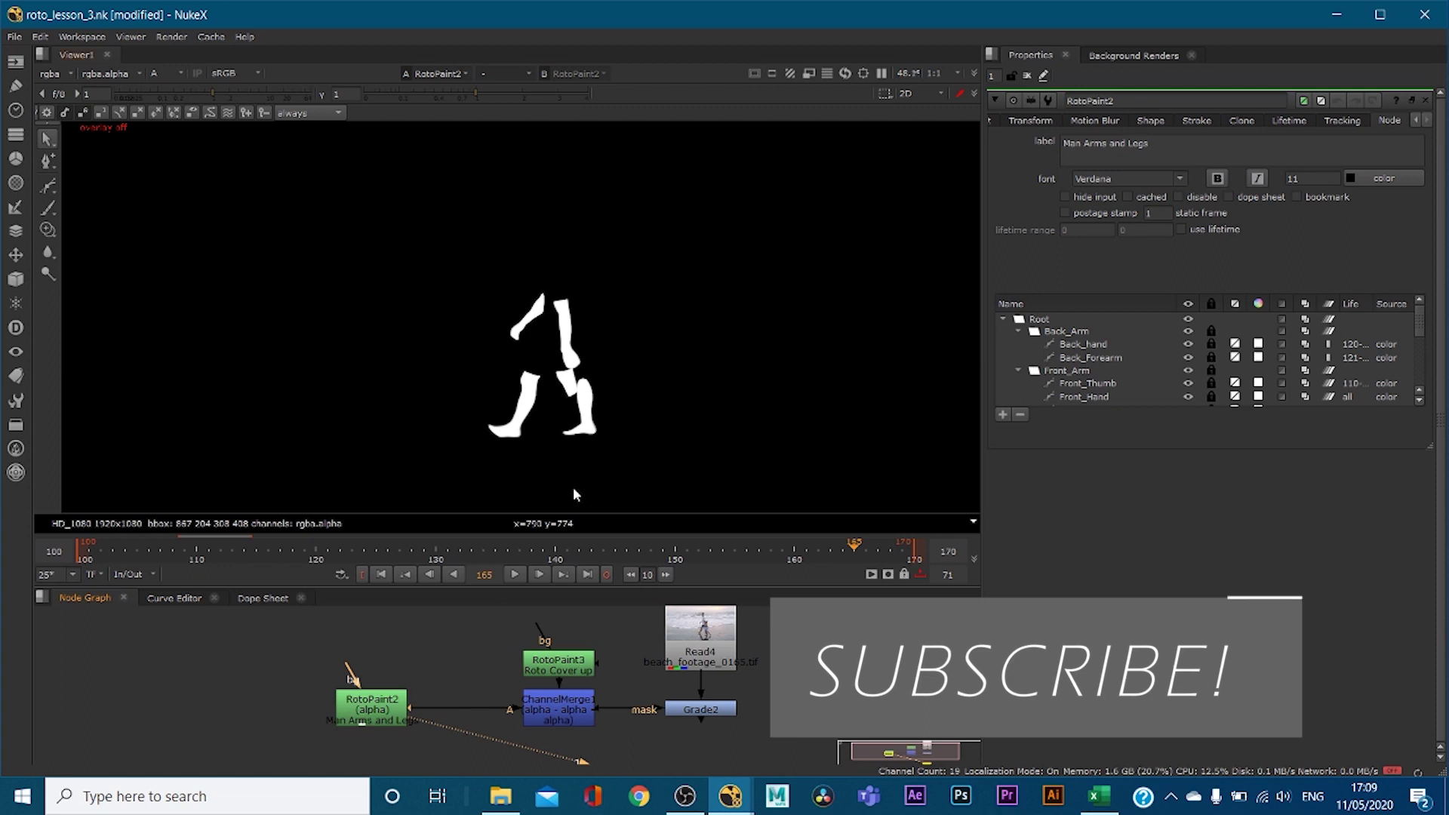
click(1019, 332)
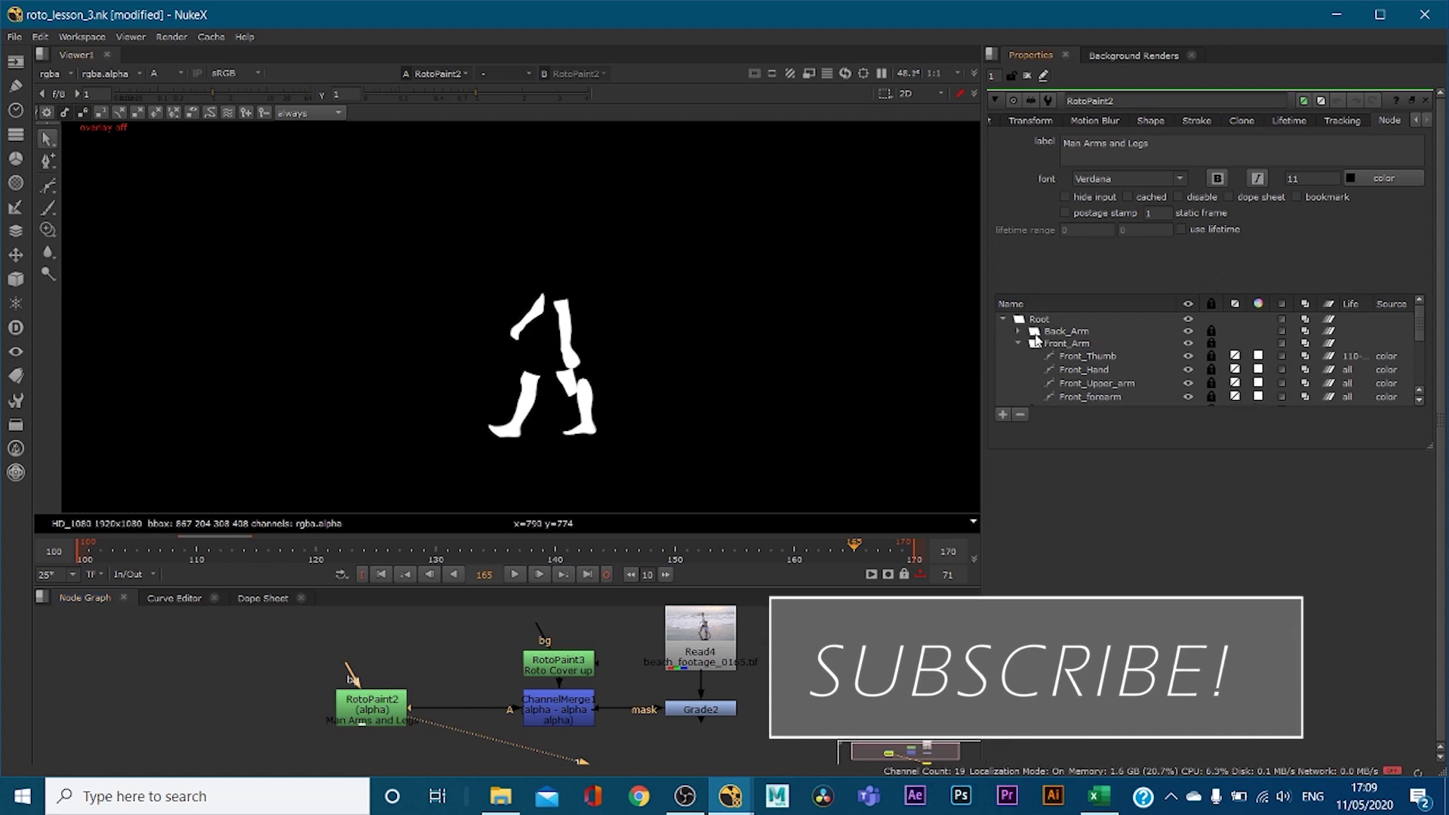
click(1111, 333)
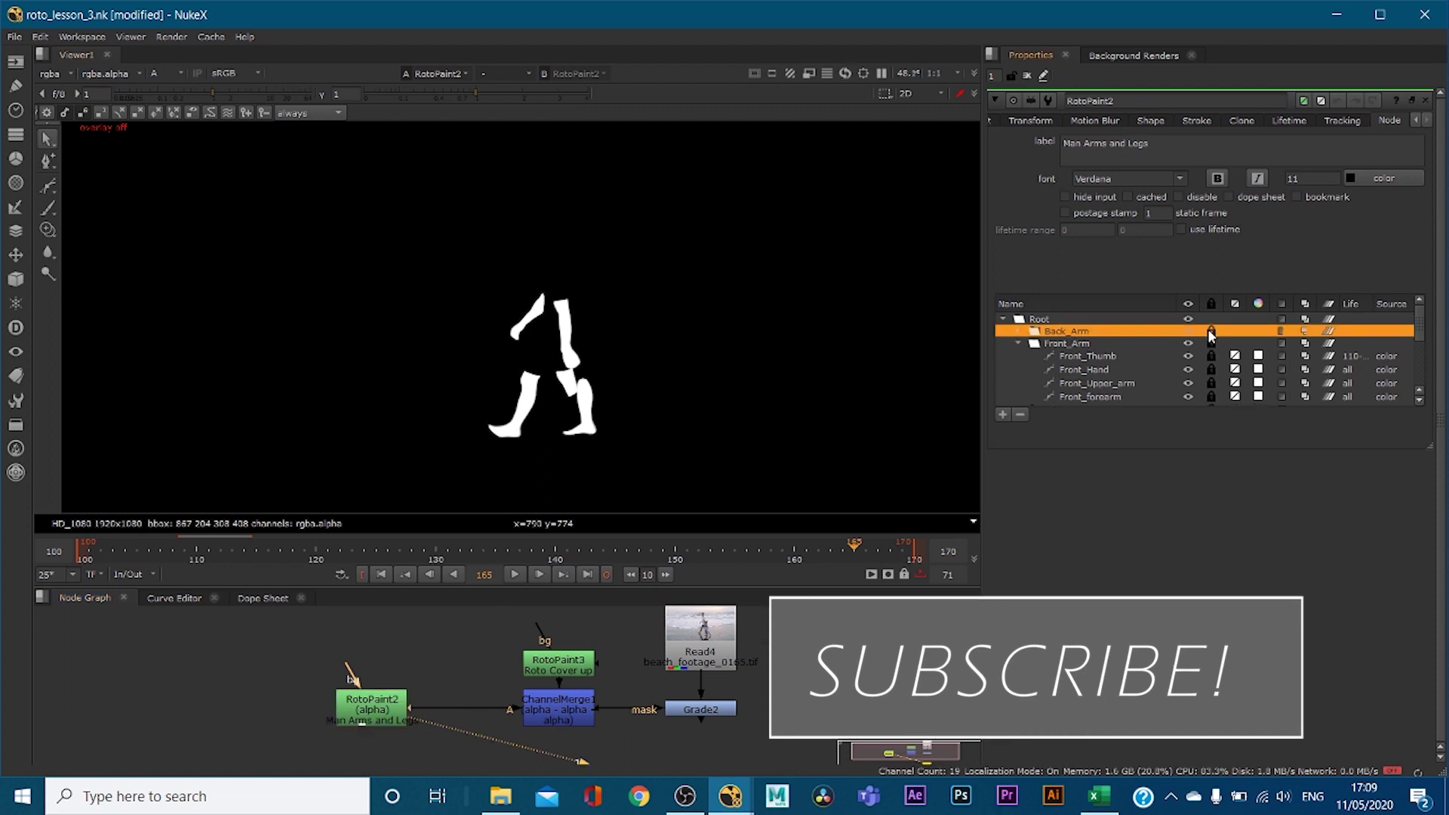
click(1020, 332)
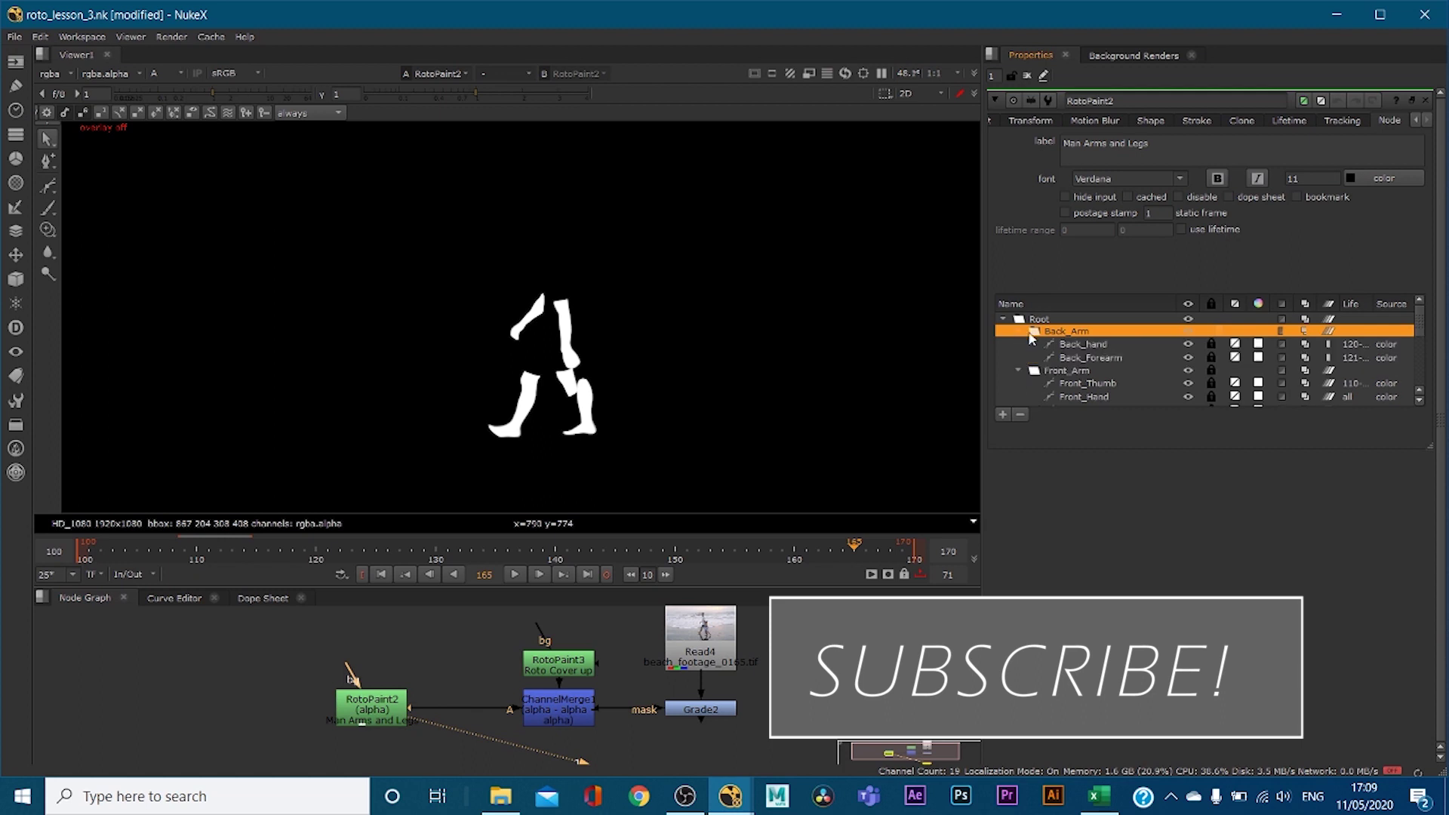
click(1215, 357)
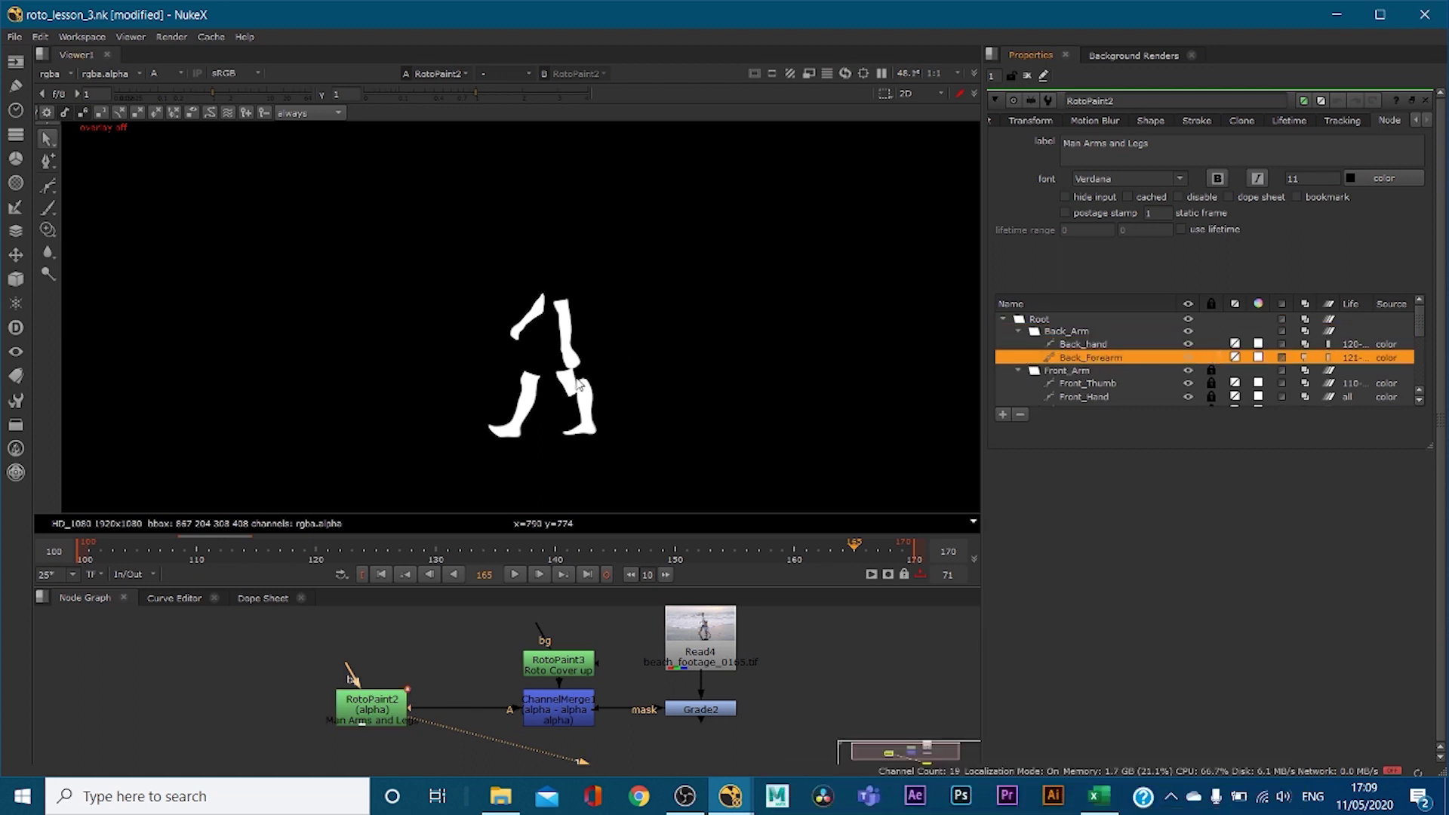
Turn on the shape overlay, connect Read4 as RotoPaint2's background, and view RGB
key(o)
scroll(513, 326, up, 6)
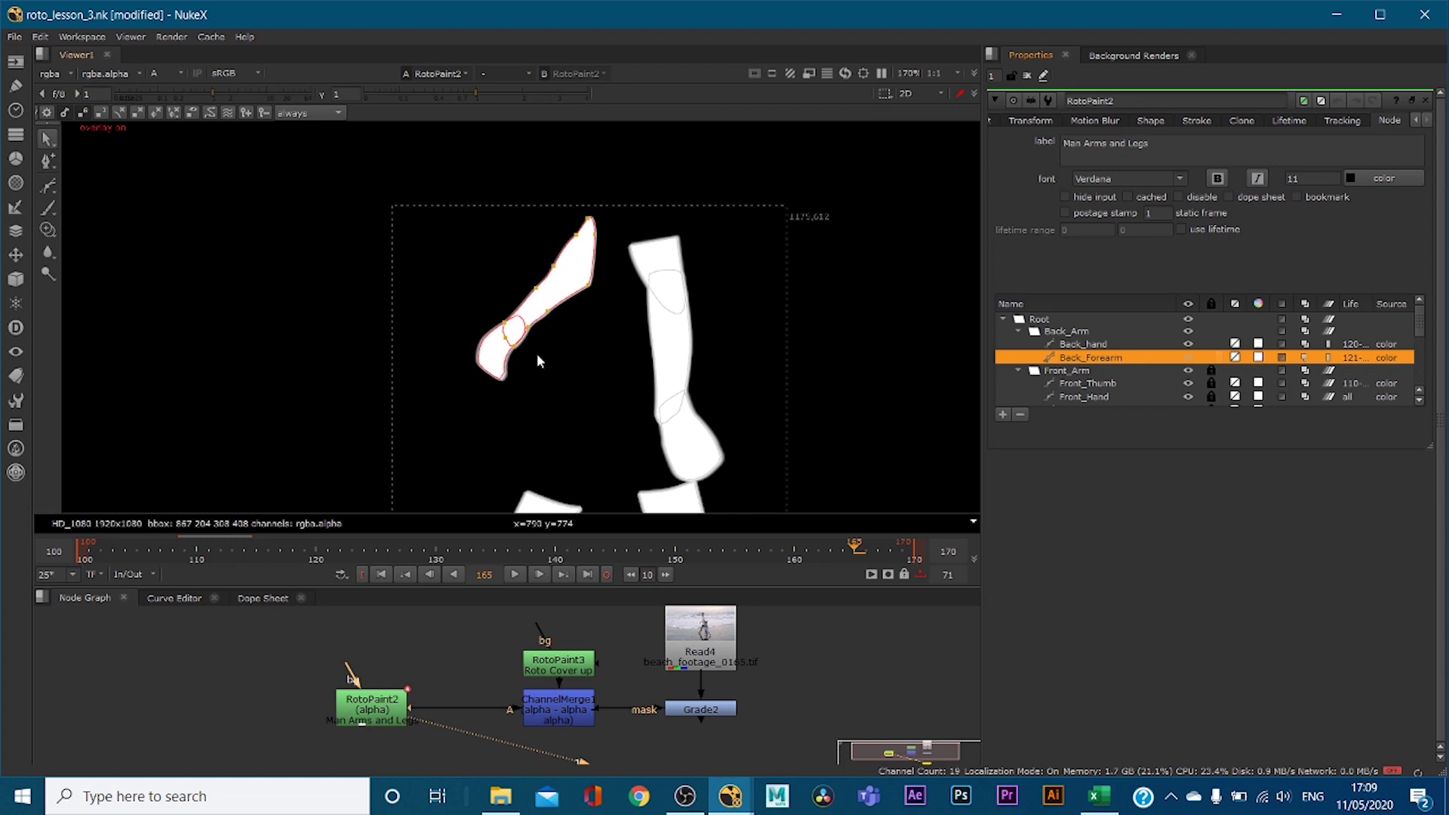
drag(353, 674, 726, 638)
key(a)
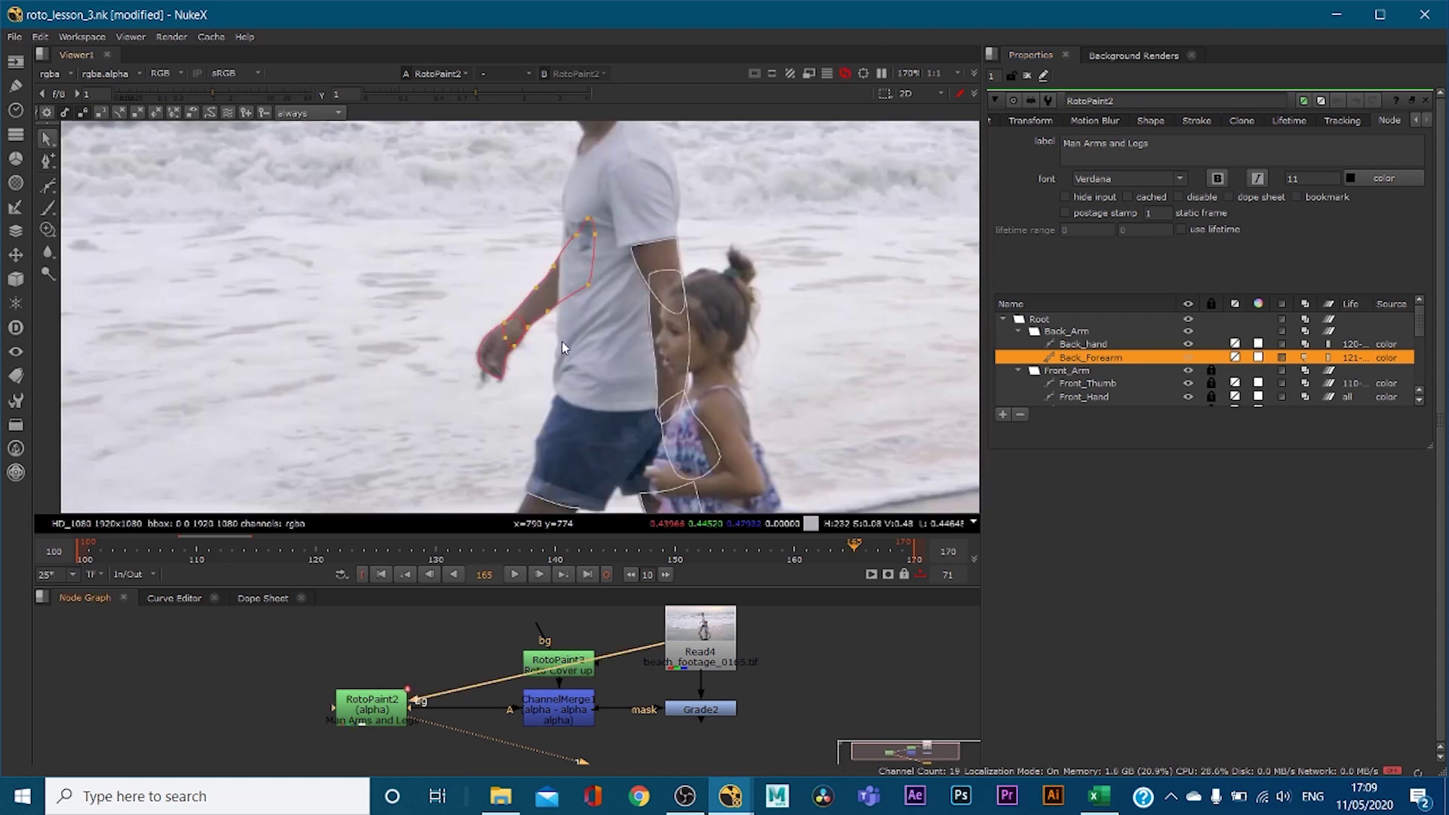
Lock the Back_Forearm and Back_hand shapes, collapse Back_Arm, and select the Front_Arm shapes
click(1212, 356)
click(1210, 344)
click(1037, 341)
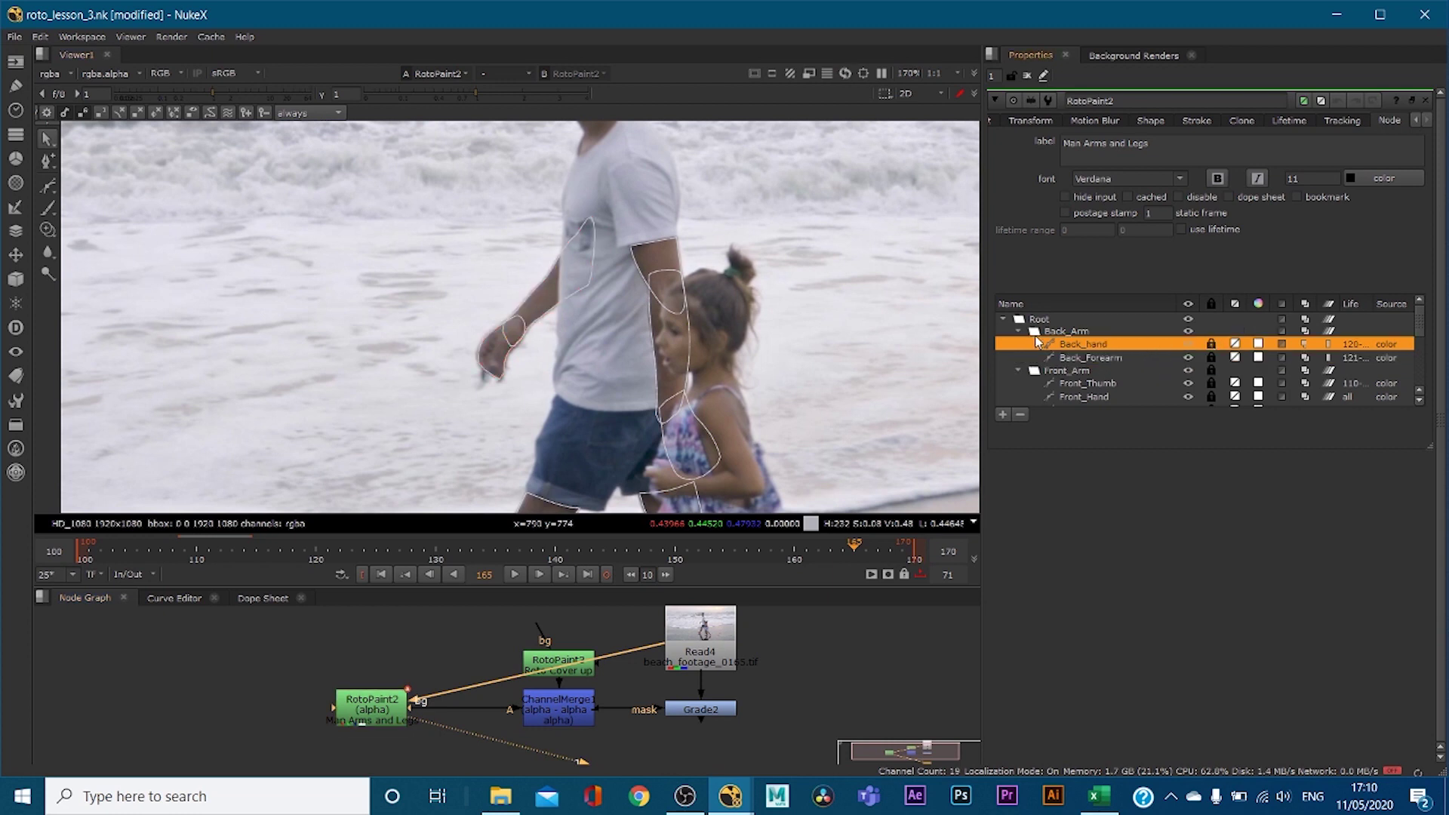
click(1020, 333)
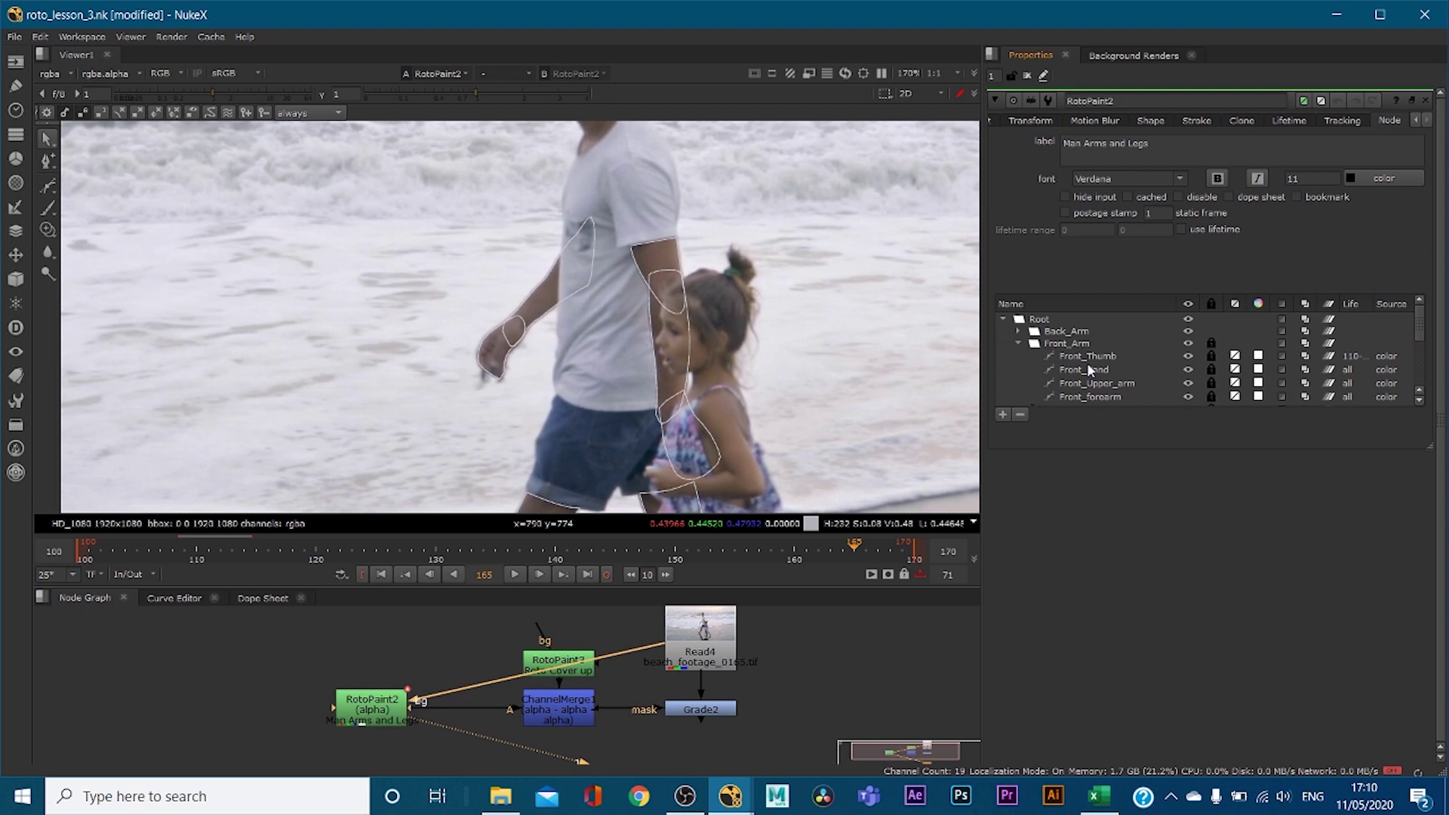
click(1072, 344)
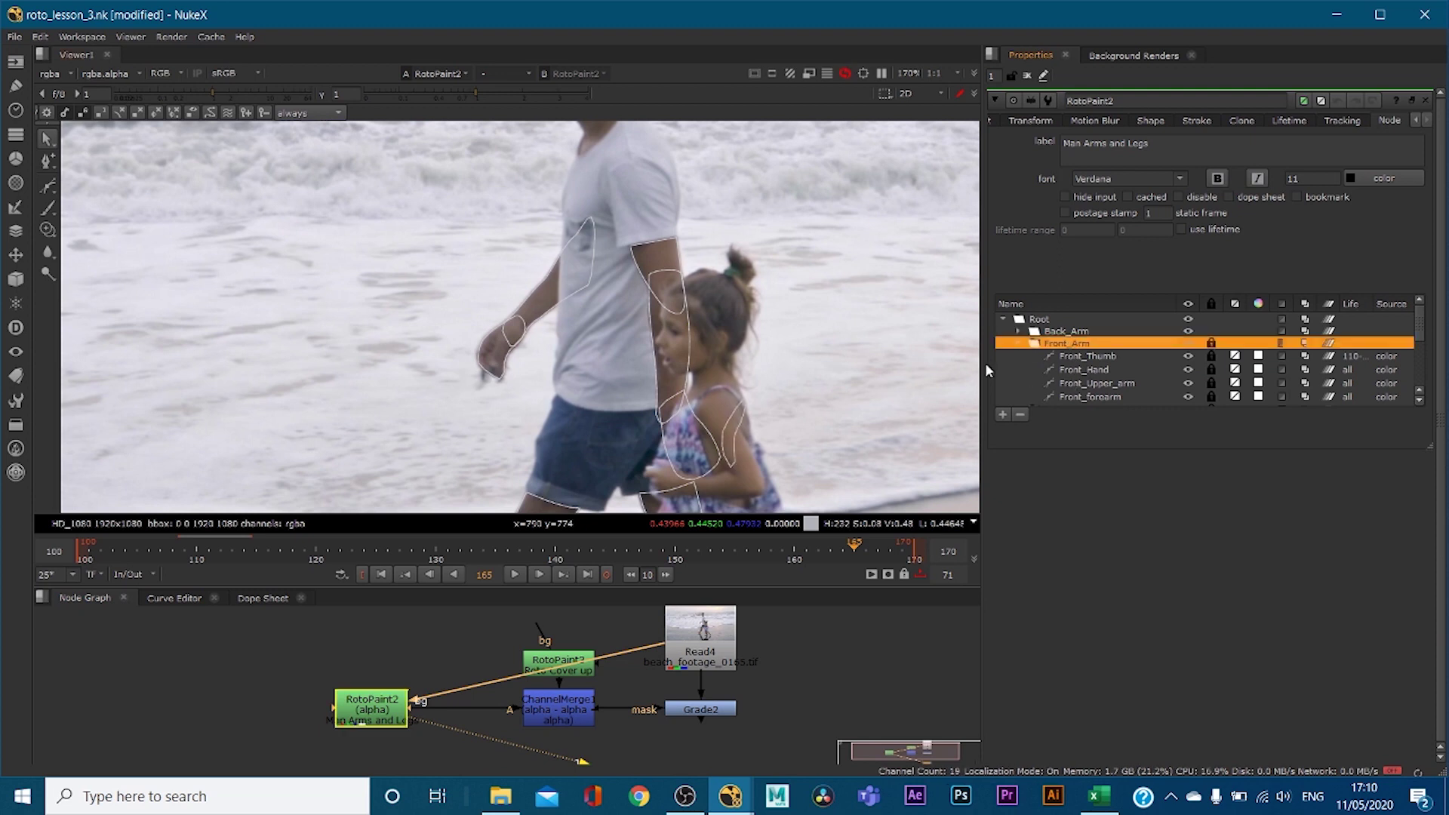
click(1093, 358)
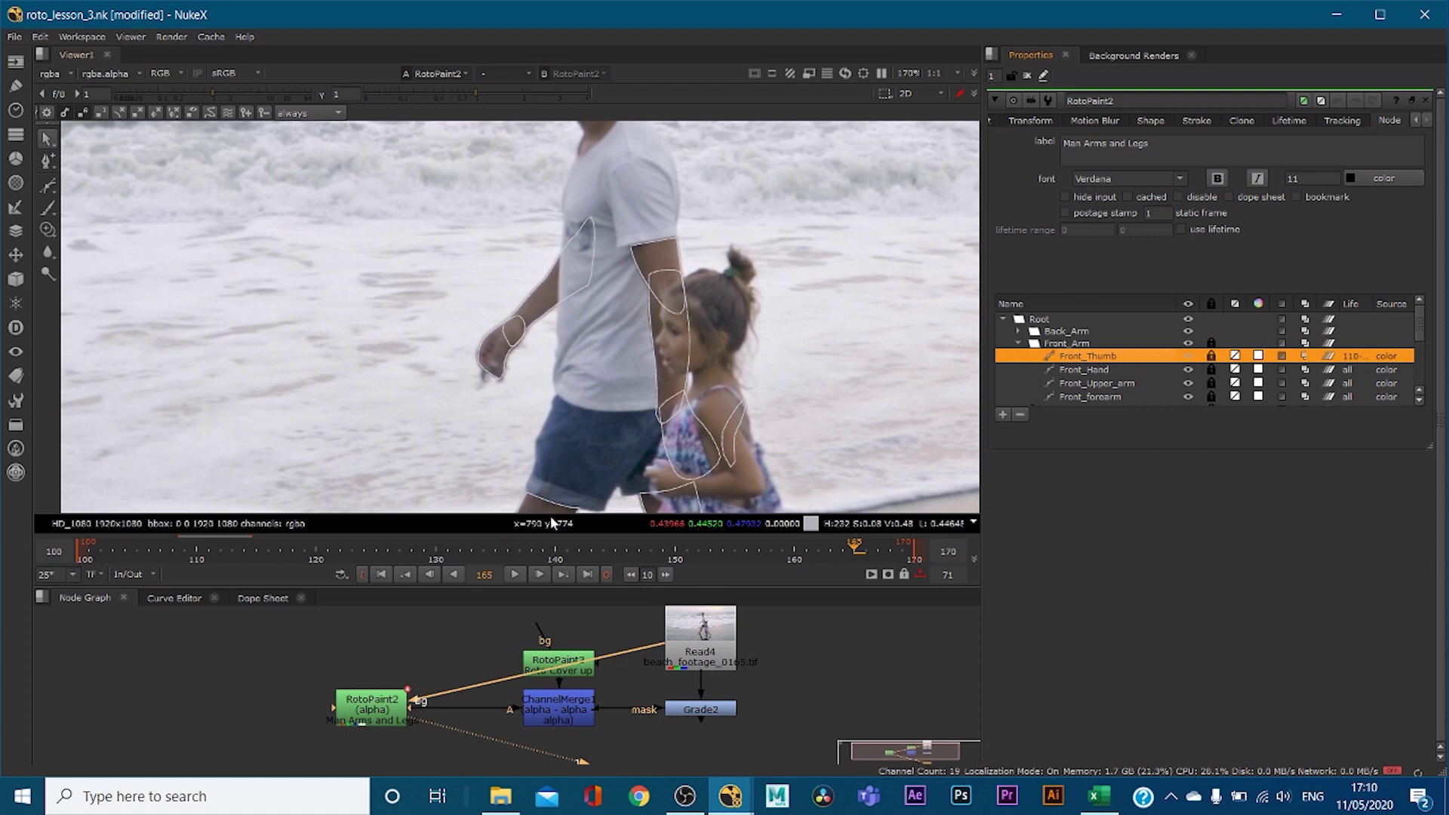
Return to an earlier frame and unlock the Front_Upper_arm and Front_Hand shapes
click(495, 544)
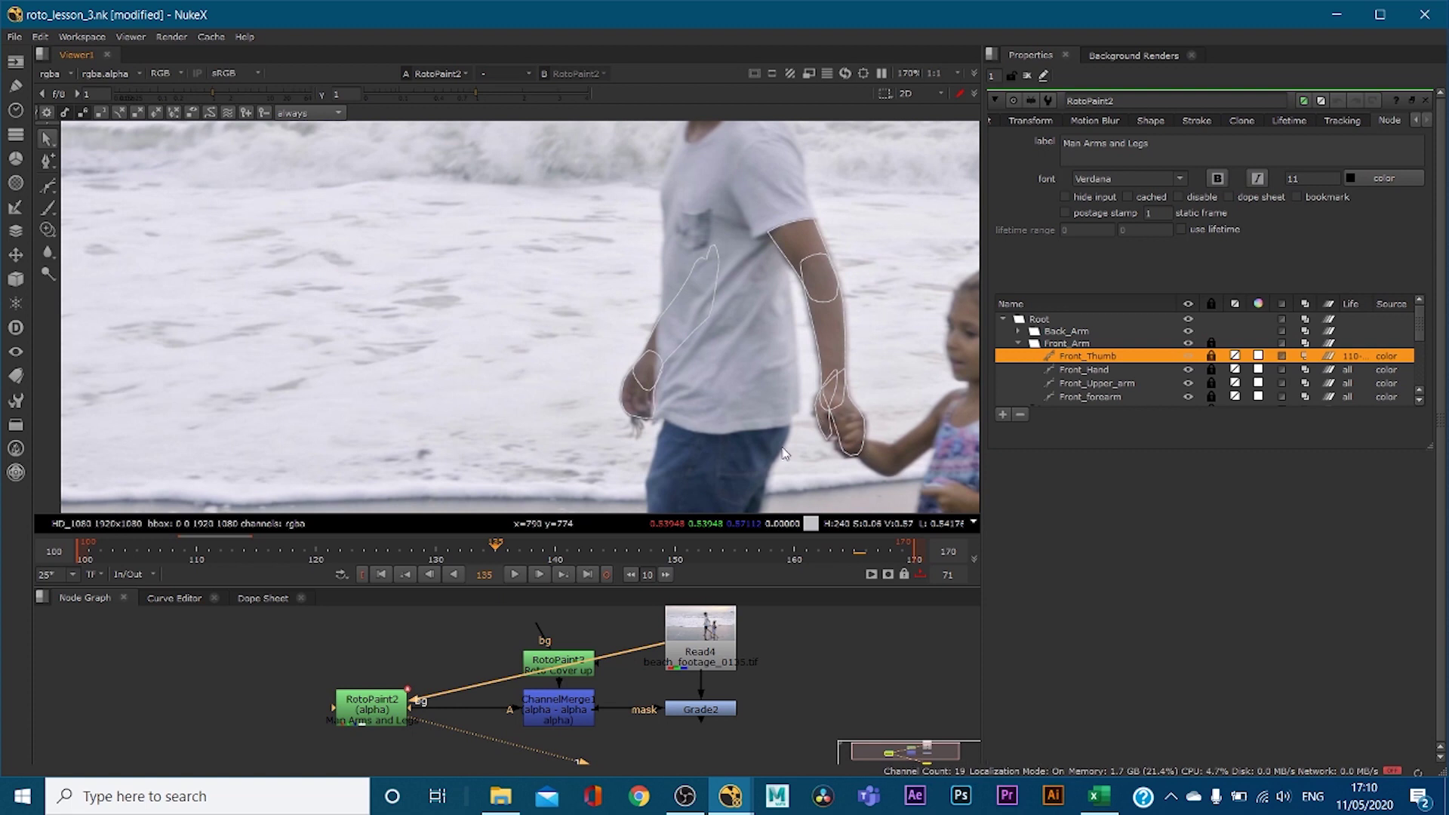
scroll(851, 402, up, 3)
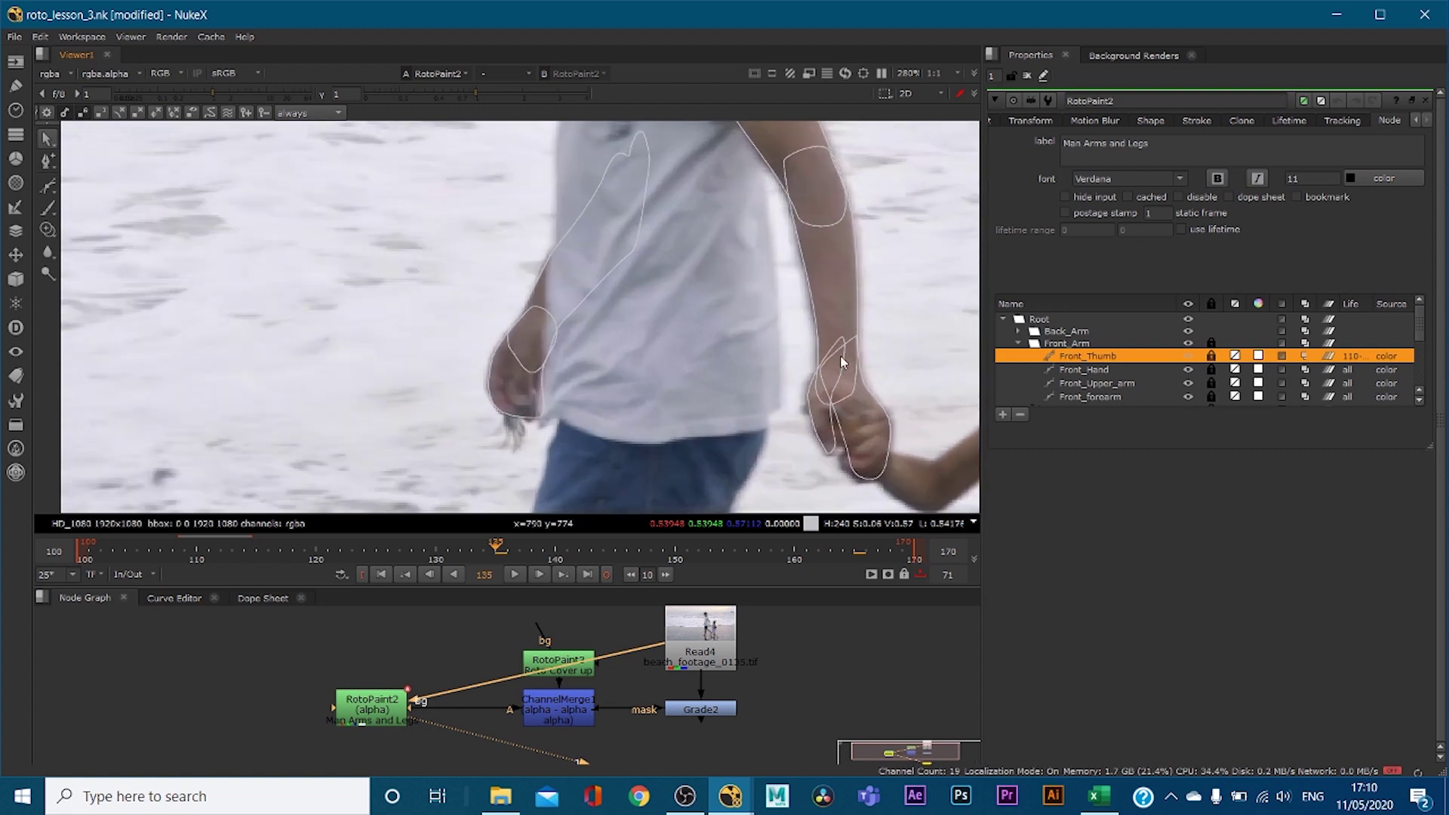
scroll(819, 219, down, 3)
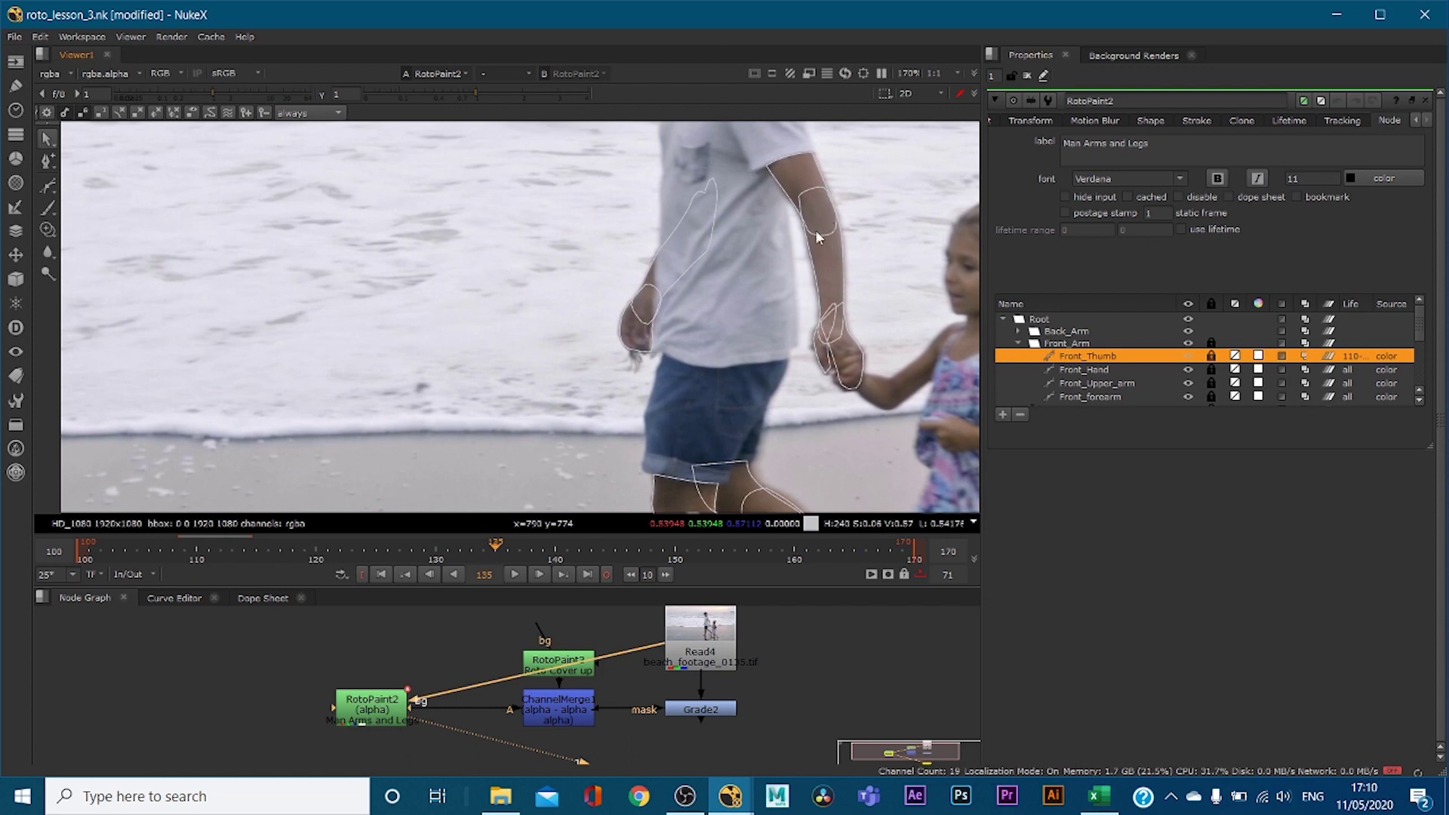
click(1103, 396)
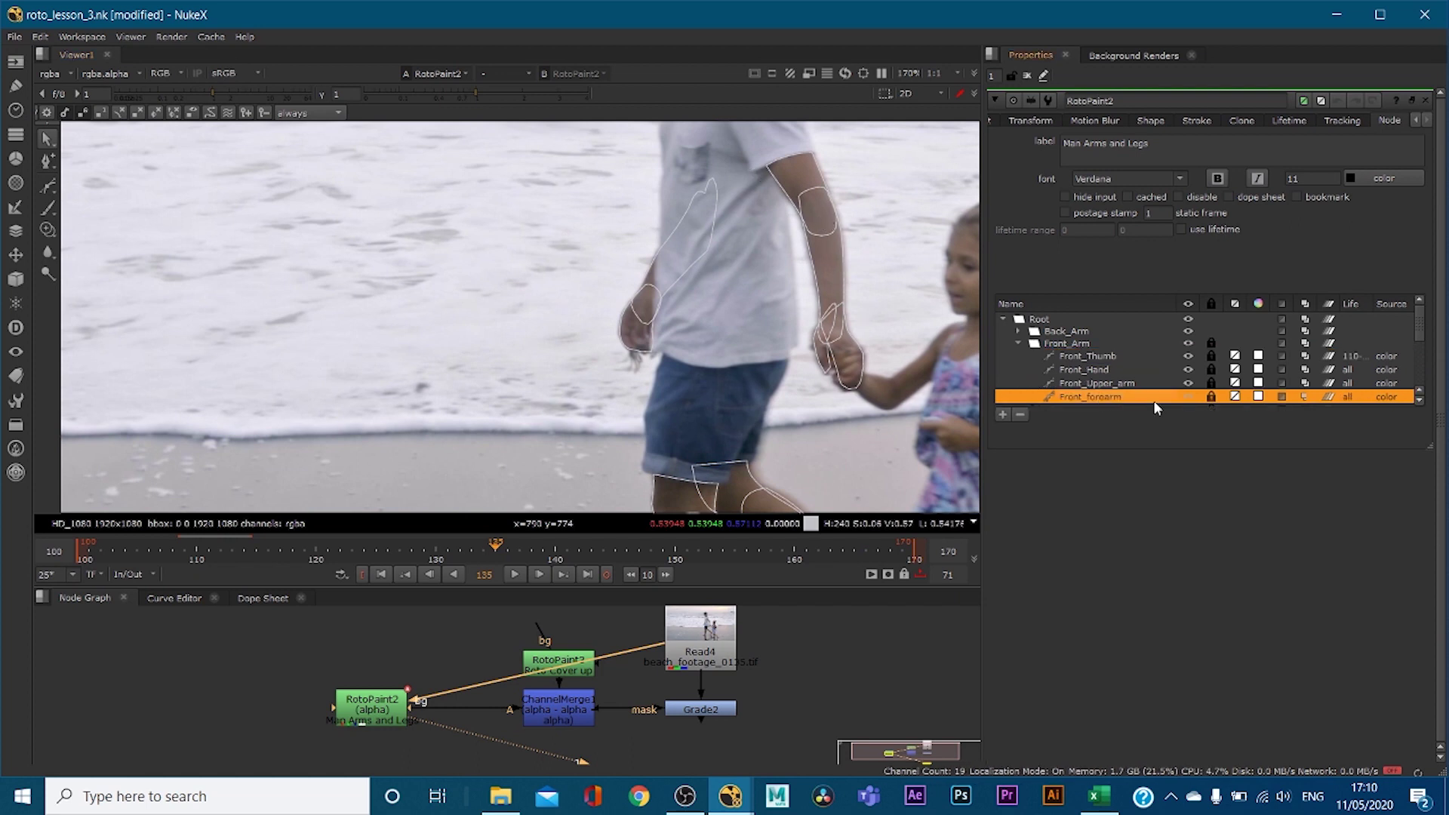
click(1212, 384)
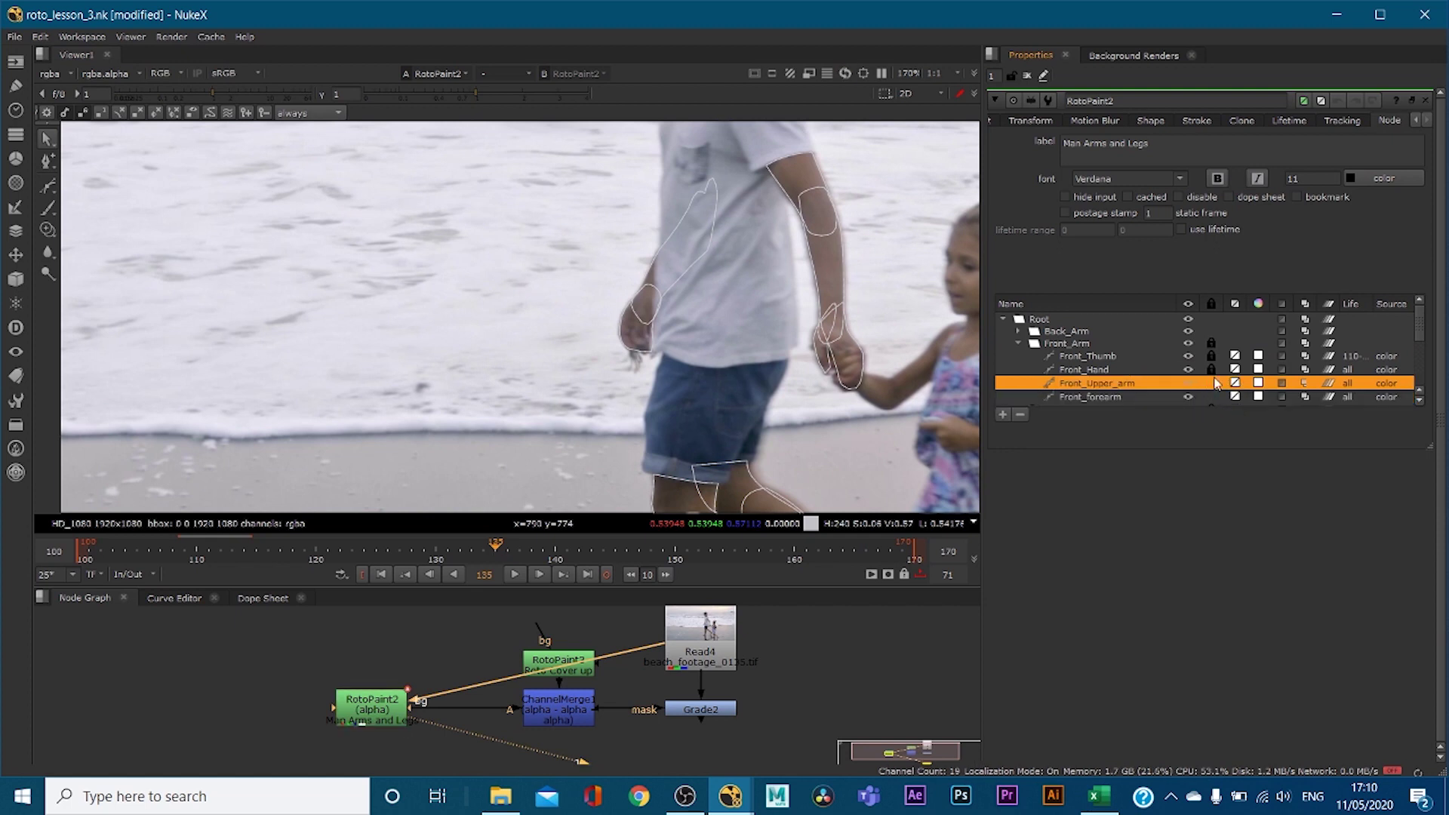
click(1212, 369)
Lock every Front_Arm shape and the Front_Arm folder itself, then collapse the folder
click(1211, 343)
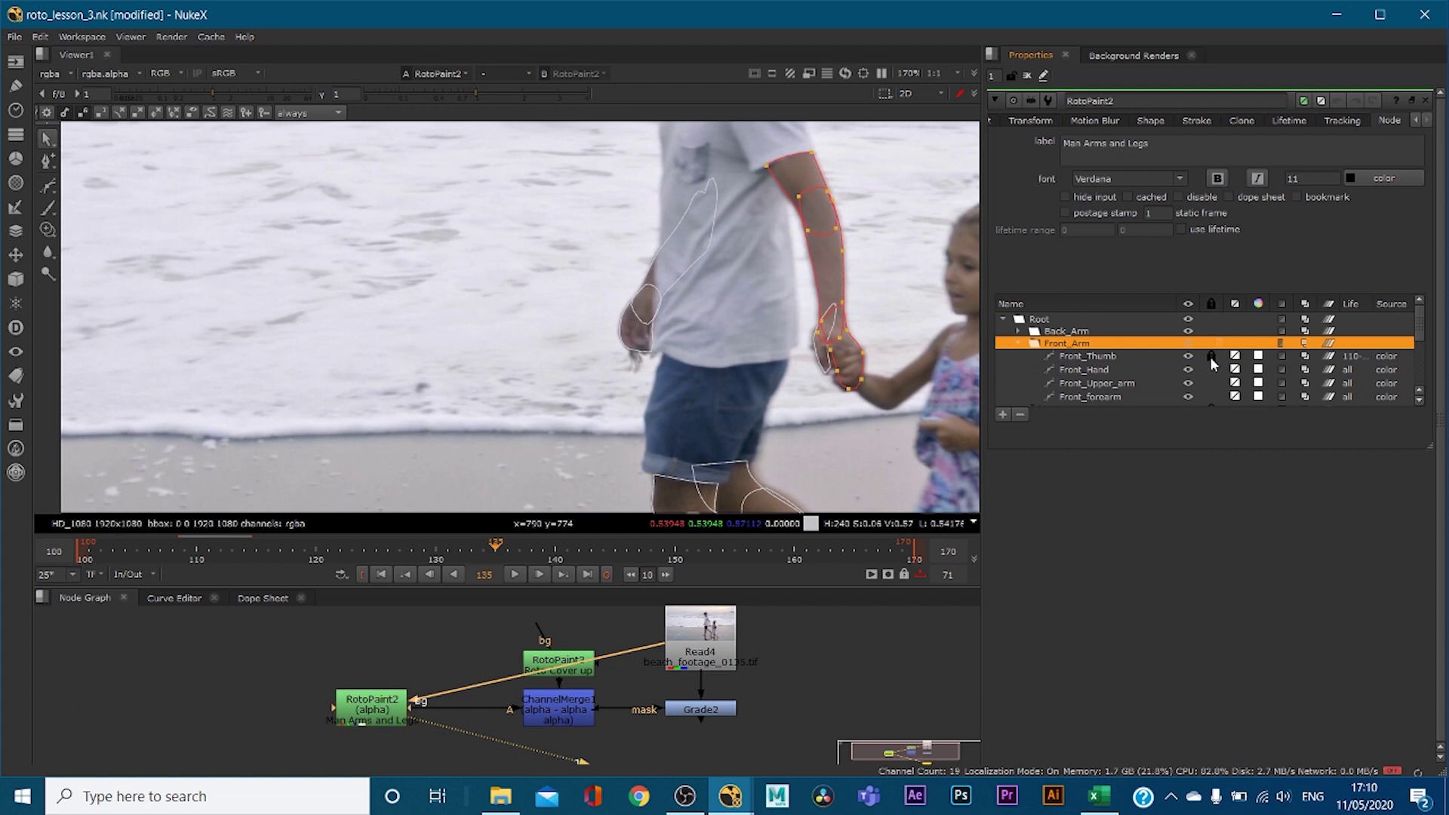
click(1211, 356)
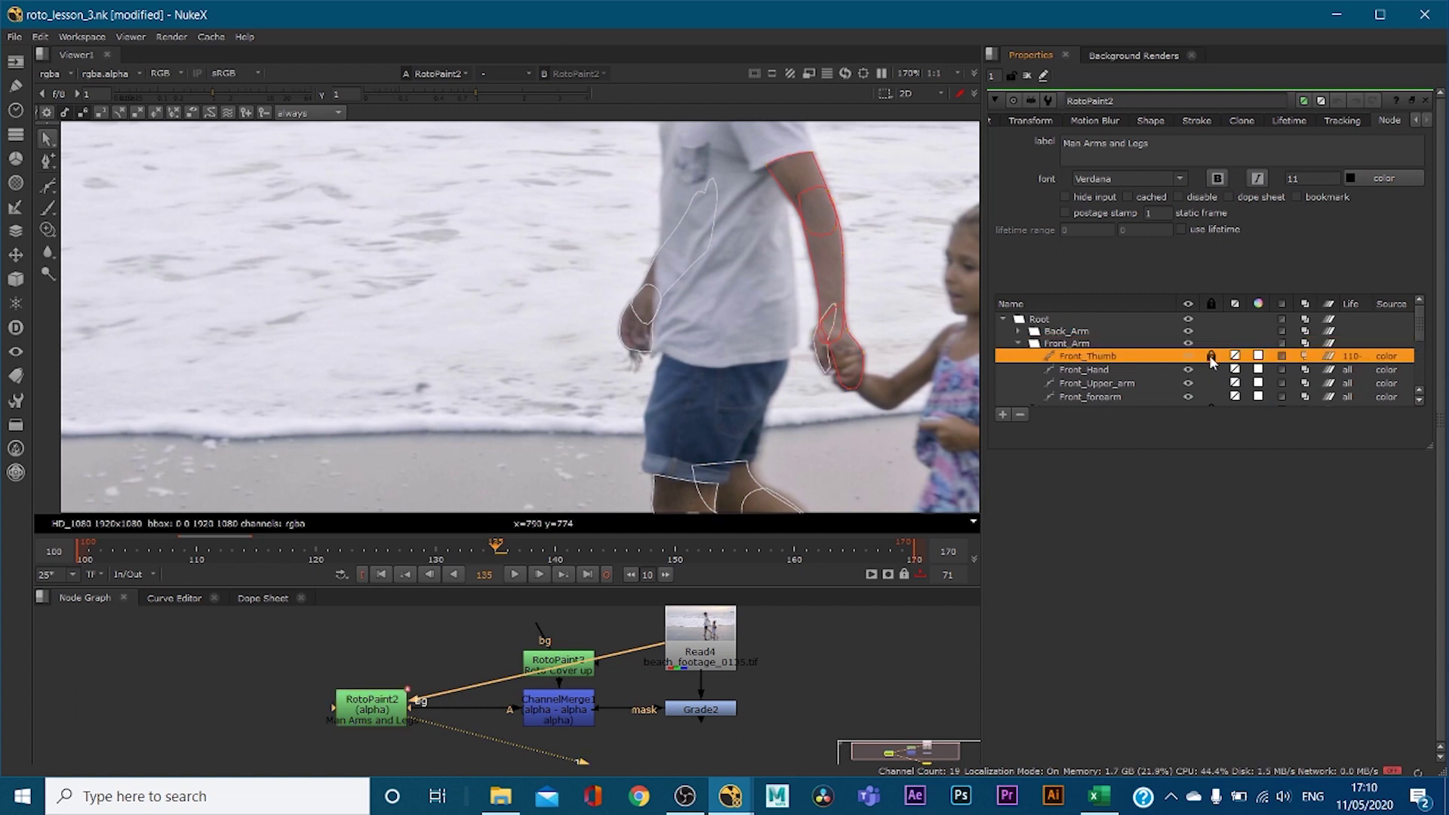
click(1211, 369)
click(1211, 383)
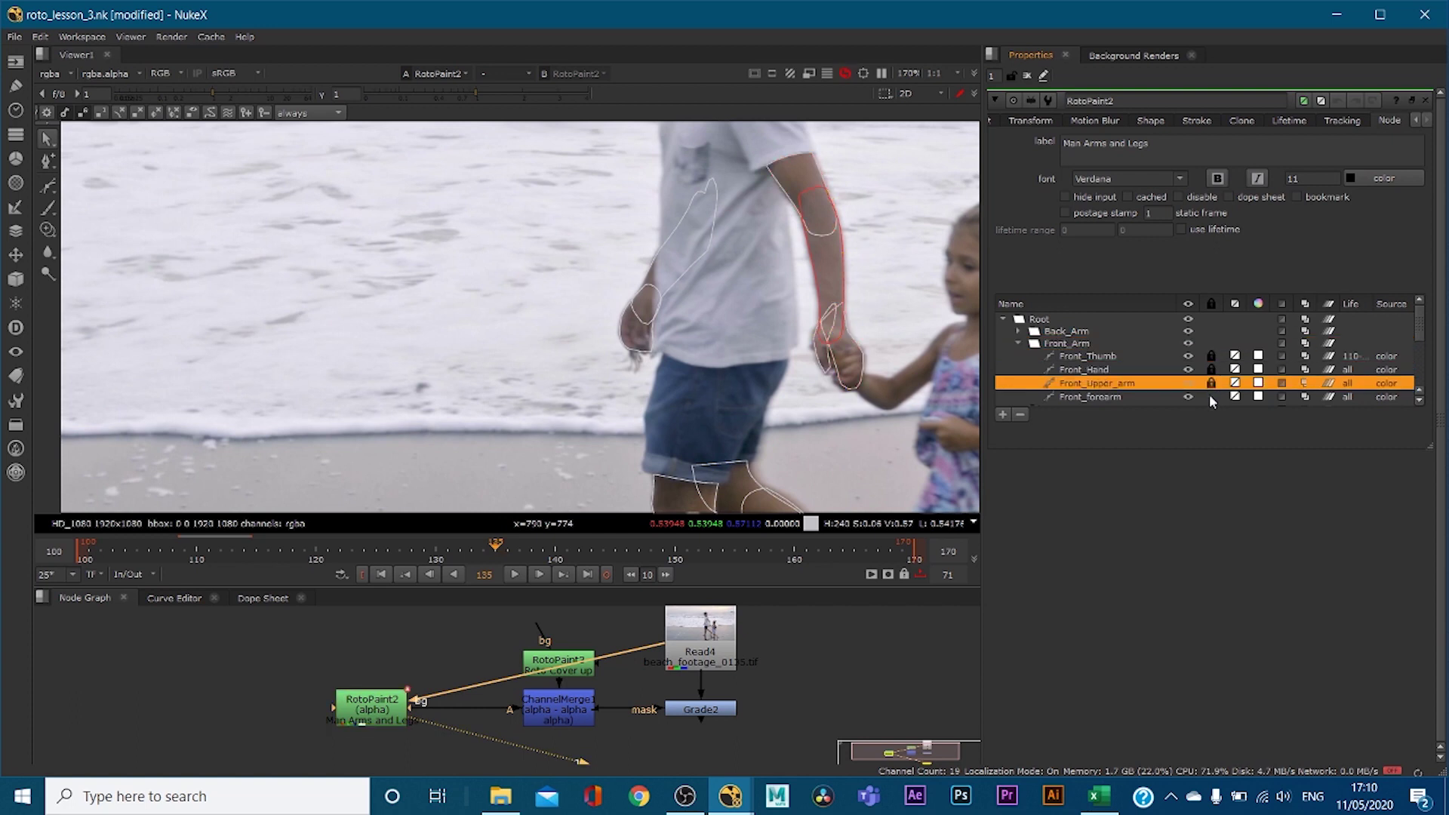
click(1211, 397)
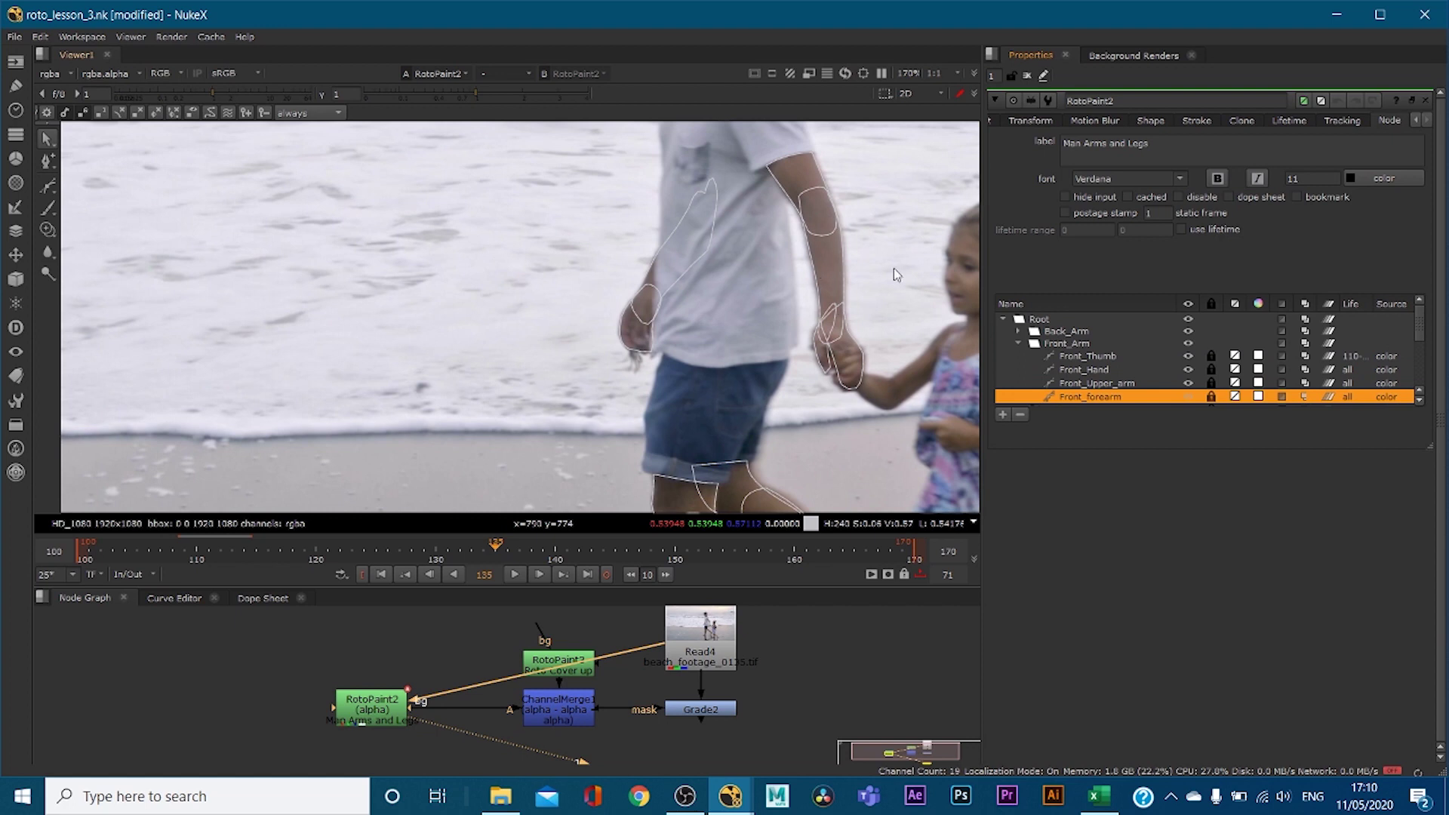
click(1211, 342)
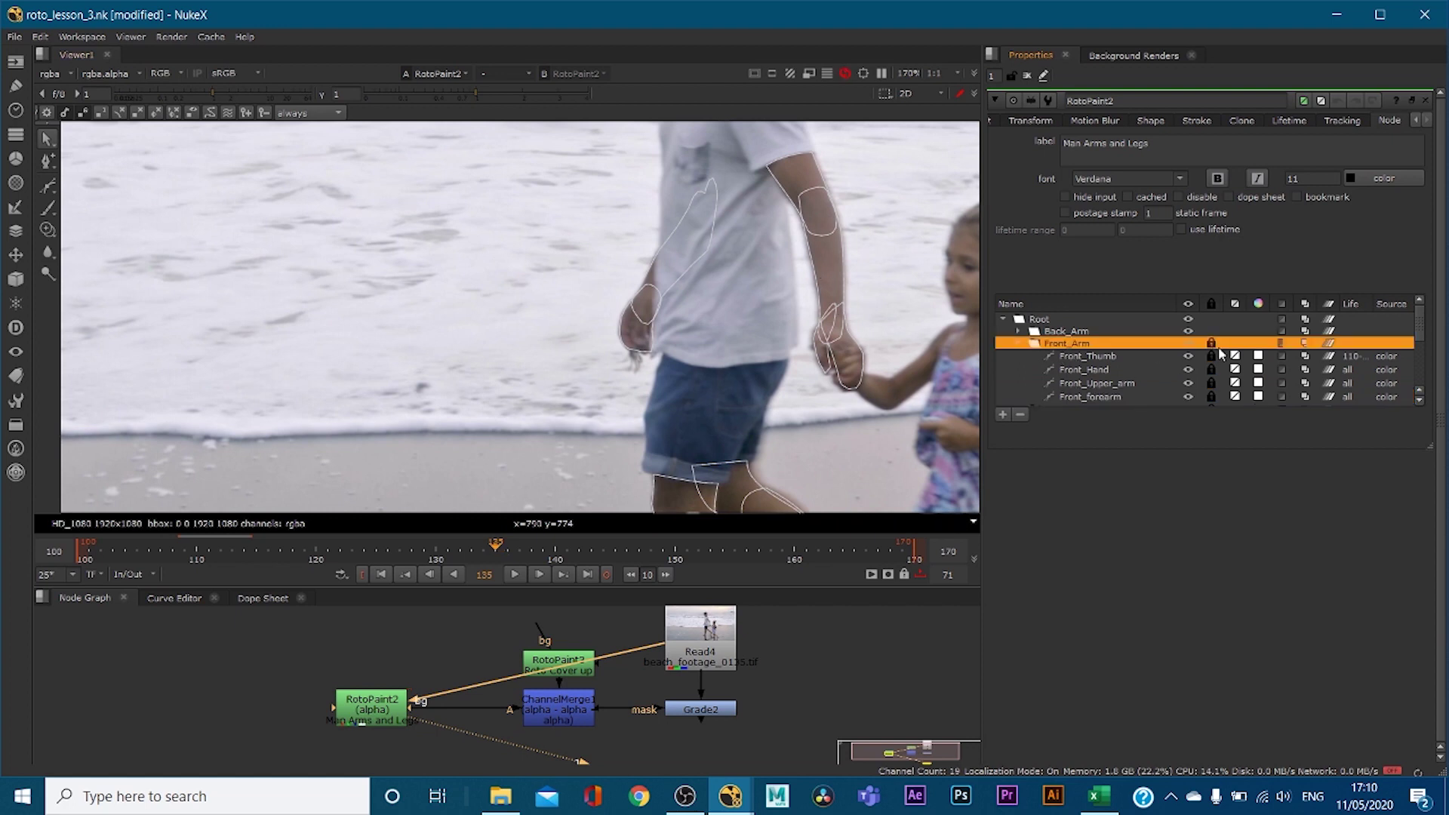
click(1023, 345)
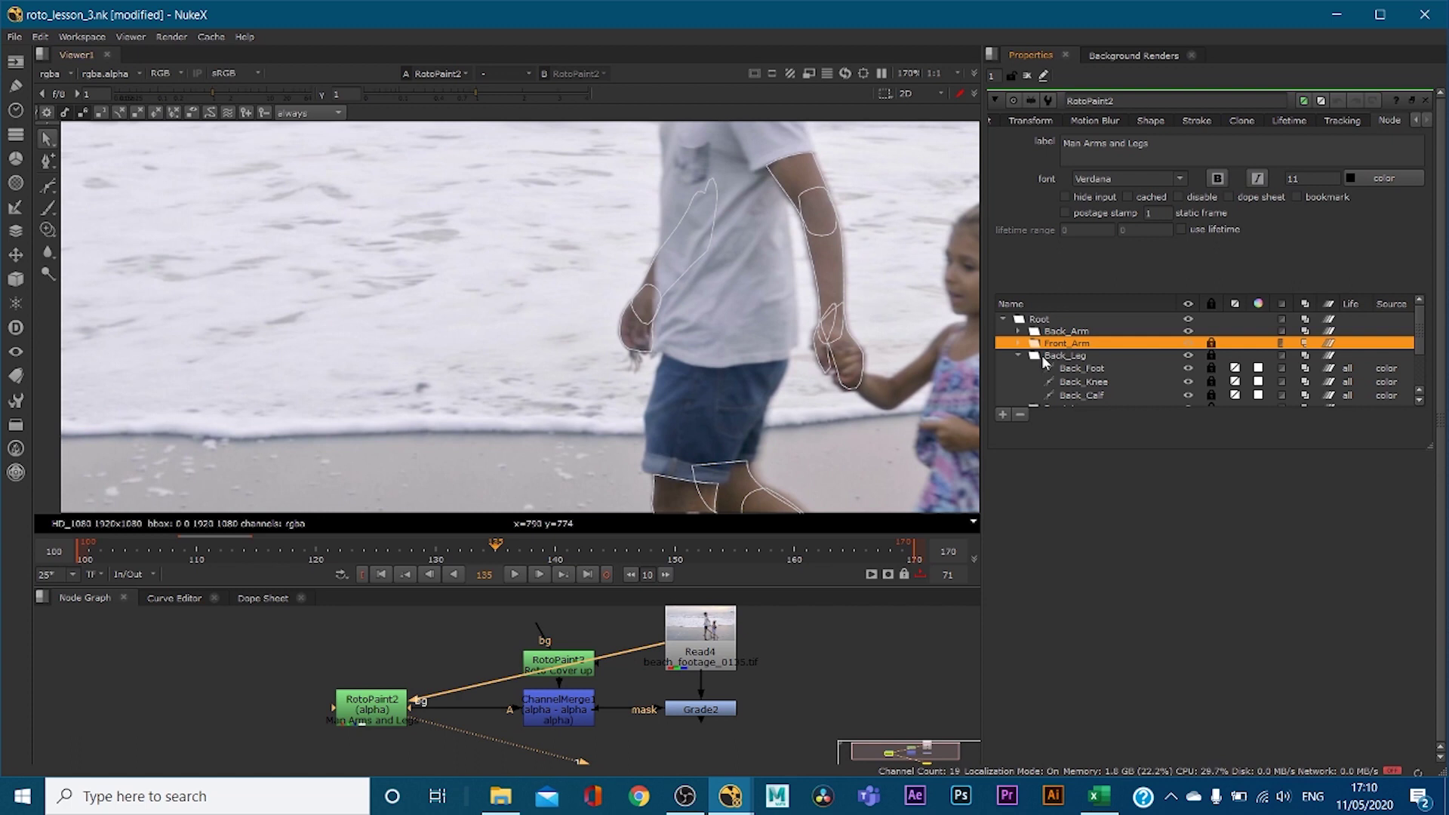
Disconnect Read4 from RotoPaint2's background input and view only the alpha channel
click(1018, 356)
click(1018, 368)
scroll(528, 317, down, 3)
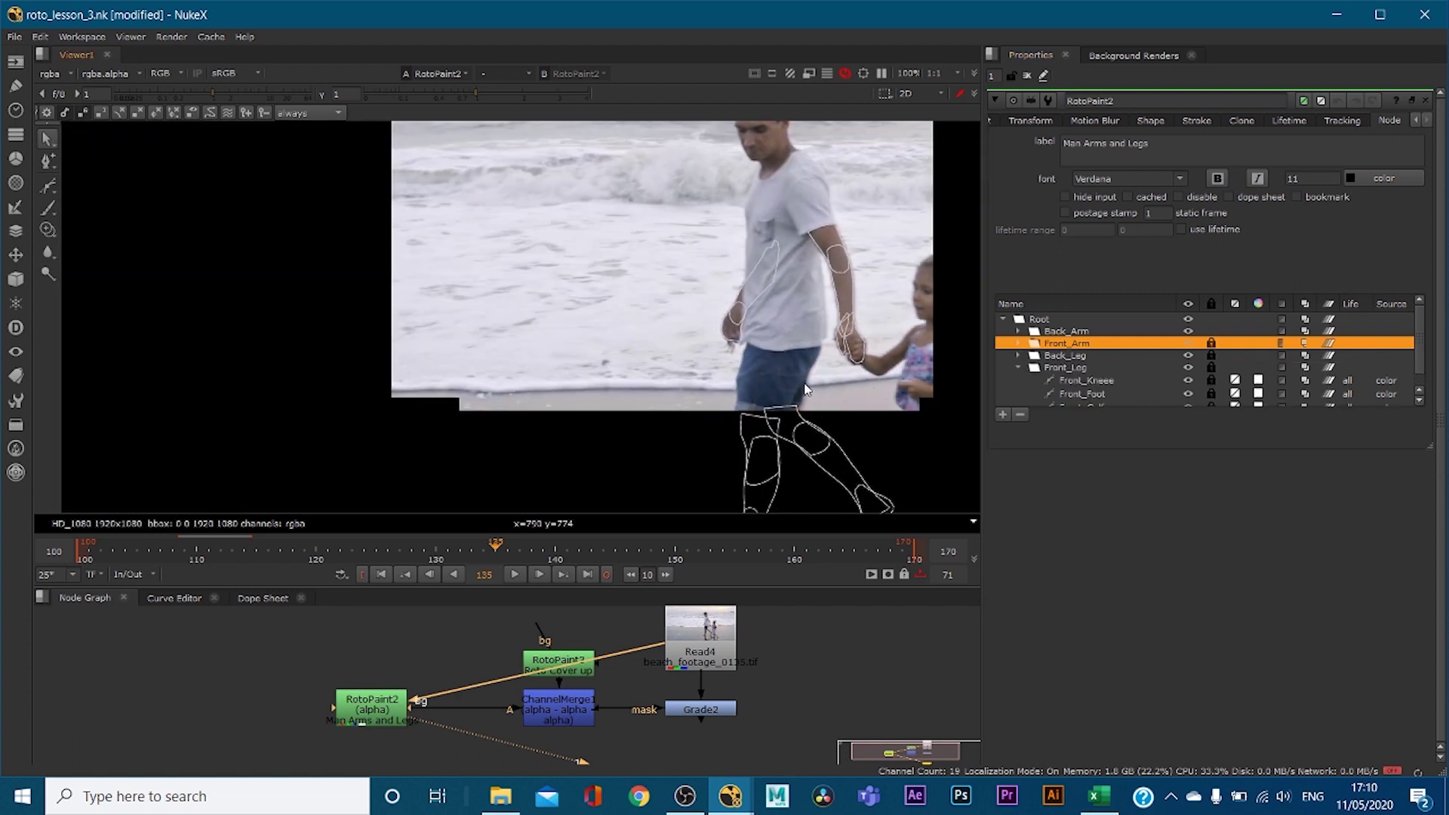
scroll(719, 465, up, 2)
drag(601, 660, 461, 647)
key(a)
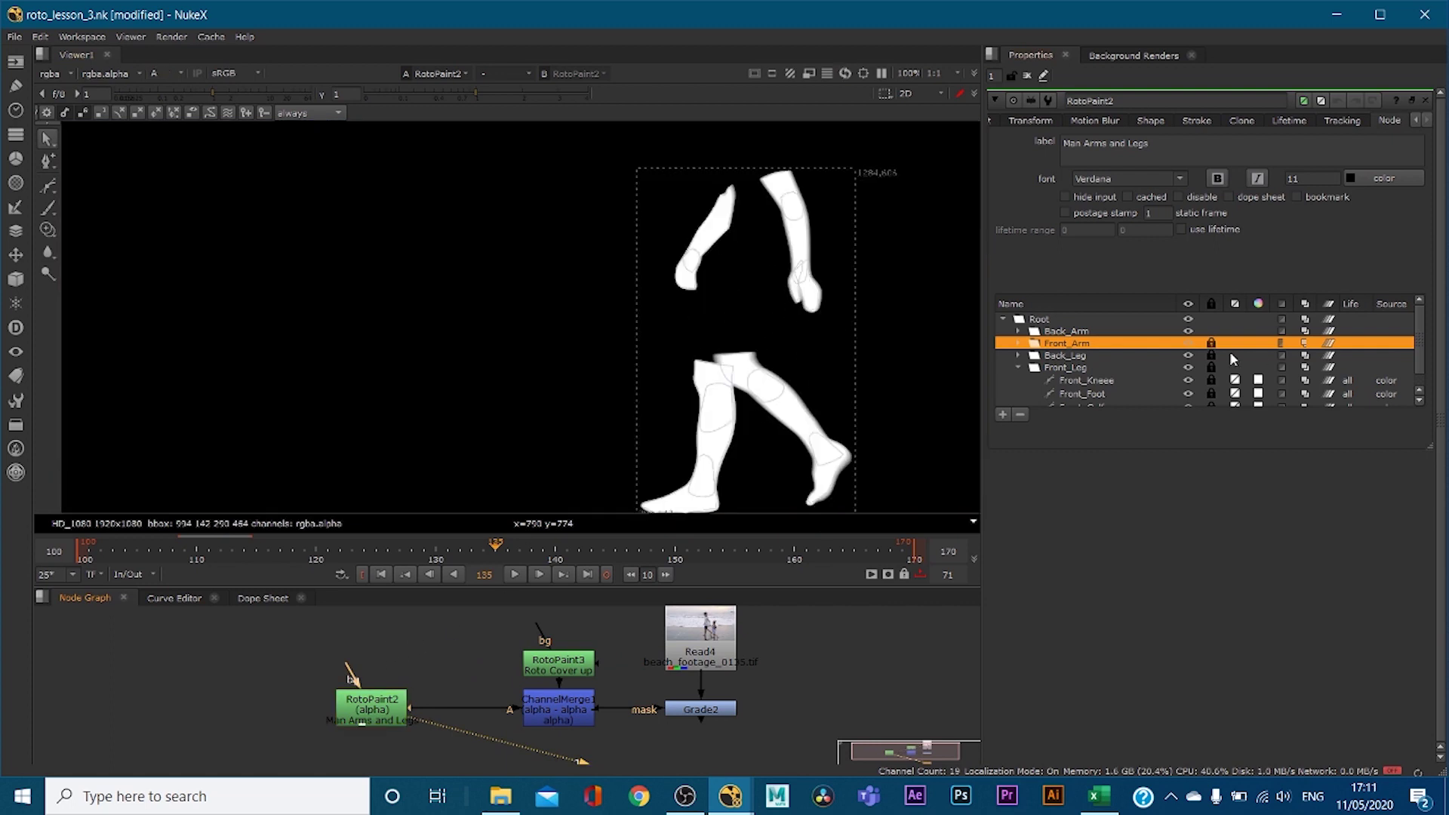
Set RotoPaint2's motion blur to global and return to its main settings
click(1019, 368)
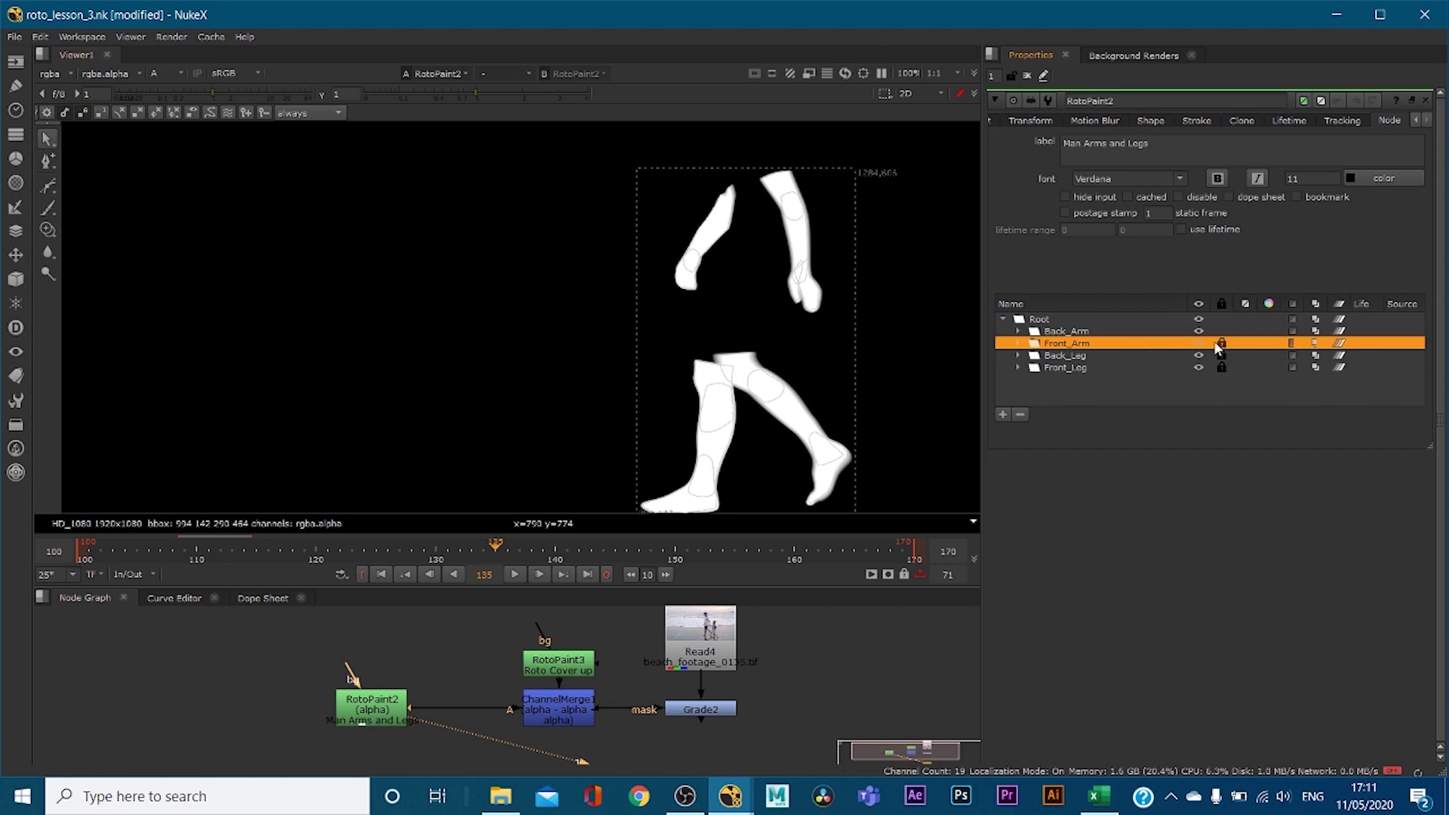
click(1150, 122)
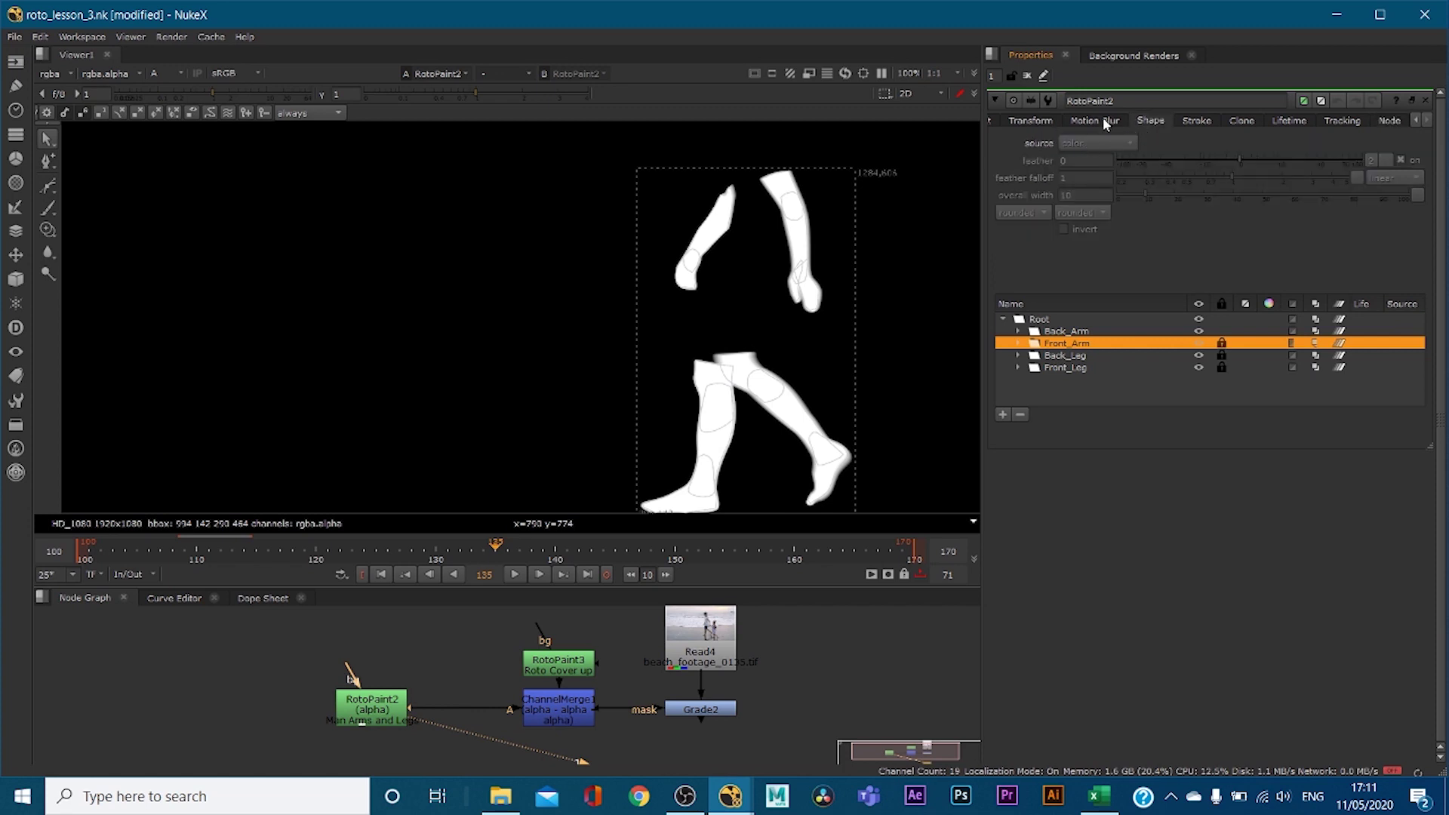
click(1104, 122)
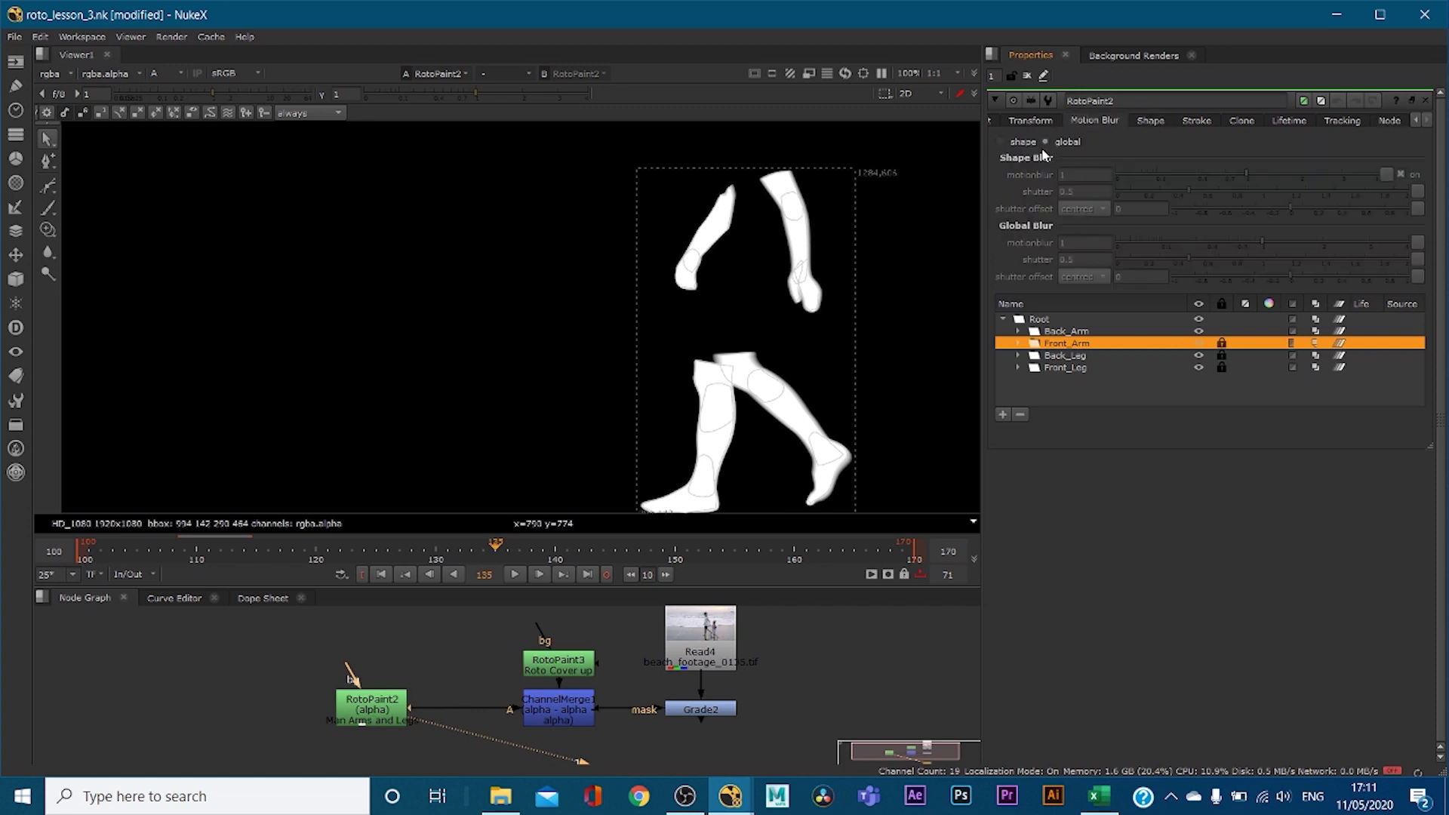
click(1067, 332)
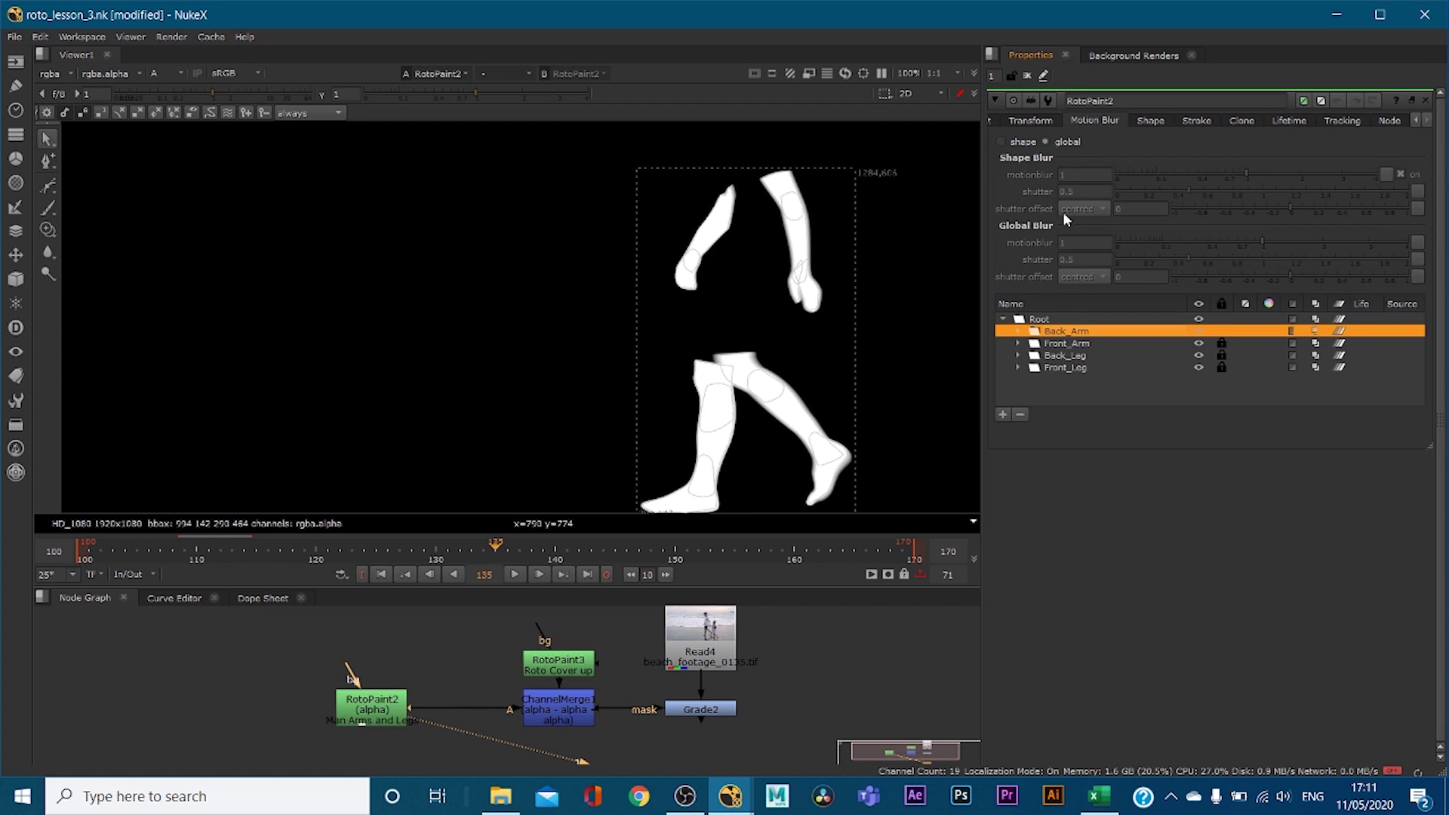
click(1045, 143)
click(992, 121)
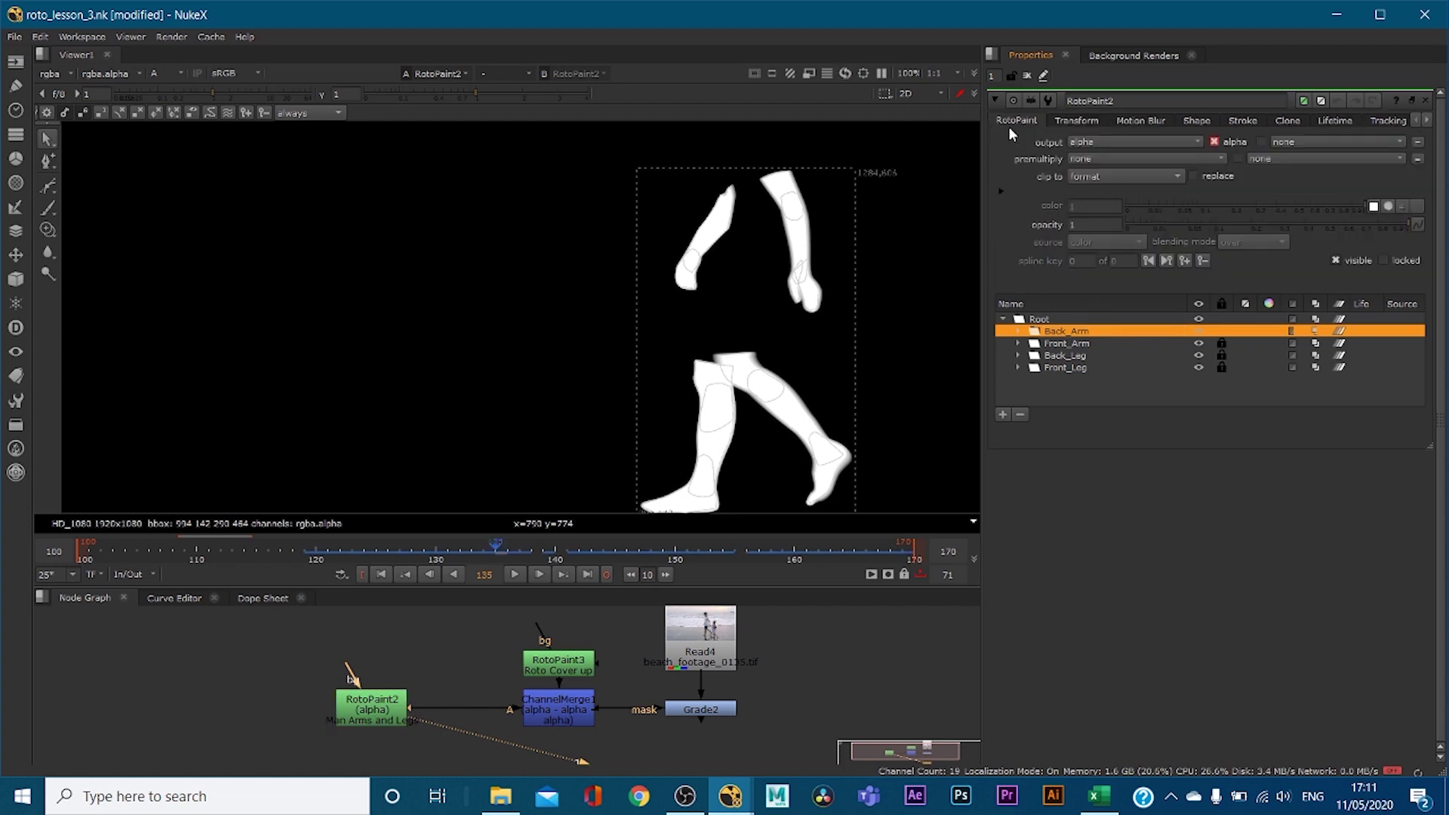
Rearrange RotoPaint3 and Viewer1 in the Node Graph
drag(556, 669, 554, 658)
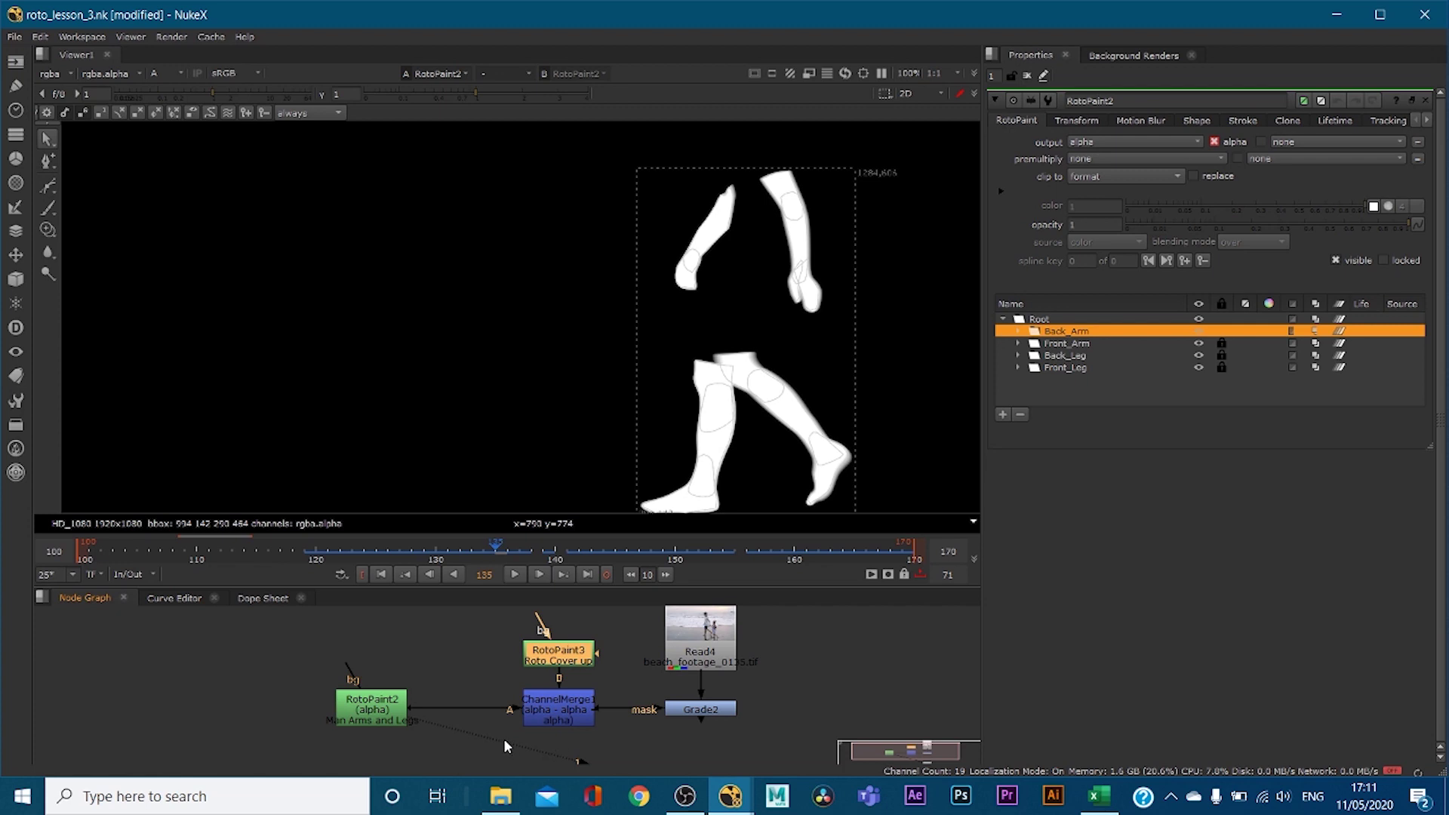
middle_drag(500, 736, 485, 680)
click(358, 657)
Move Viewer1 beneath RotoPaint2 and view ChannelMerge1's output
click(679, 740)
drag(679, 739, 513, 744)
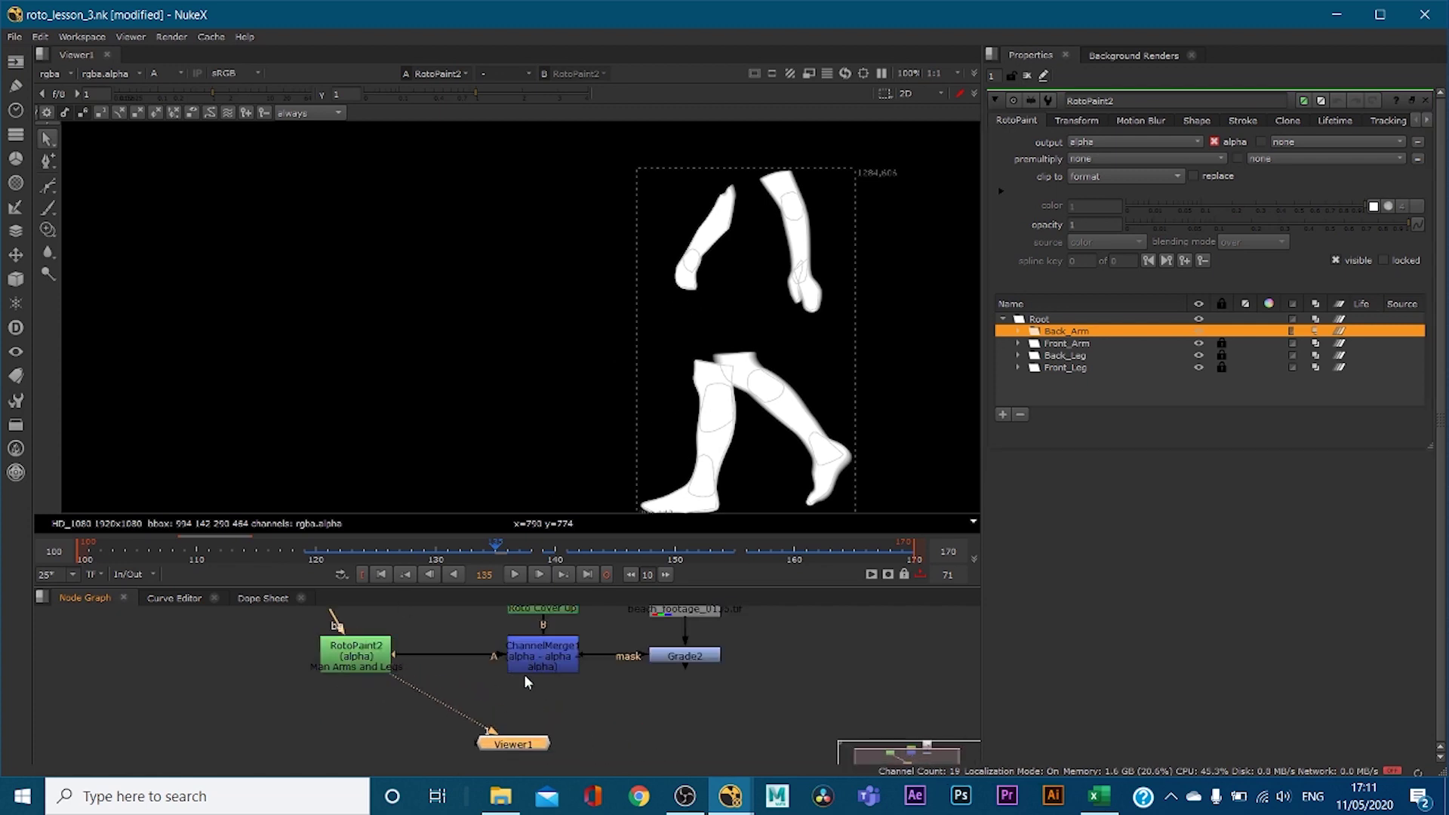
click(530, 660)
key(1)
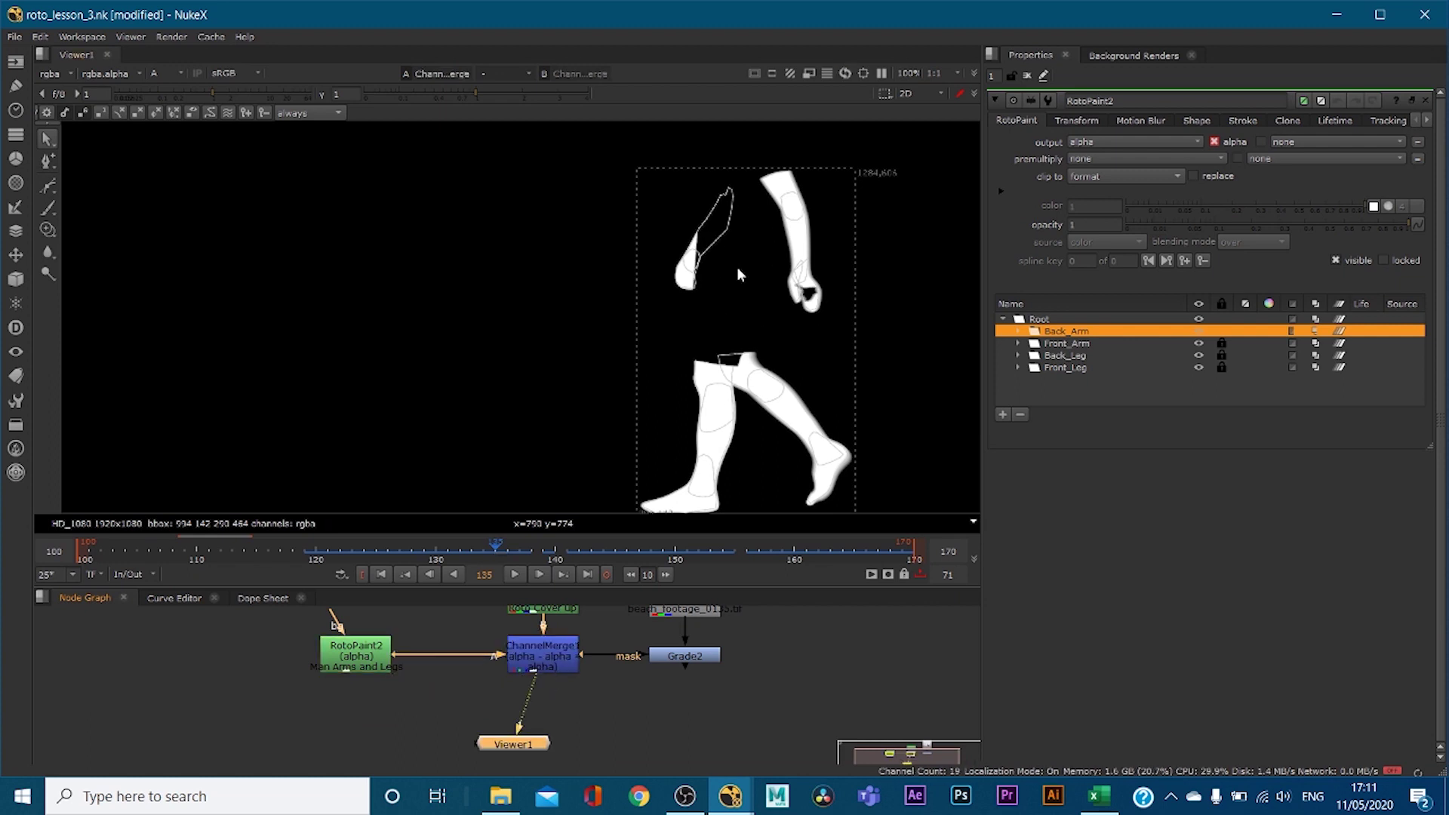
Compare RotoPaint2 with ChannelMerge1's matte, then pan the graph and select Read4
click(356, 650)
key(1)
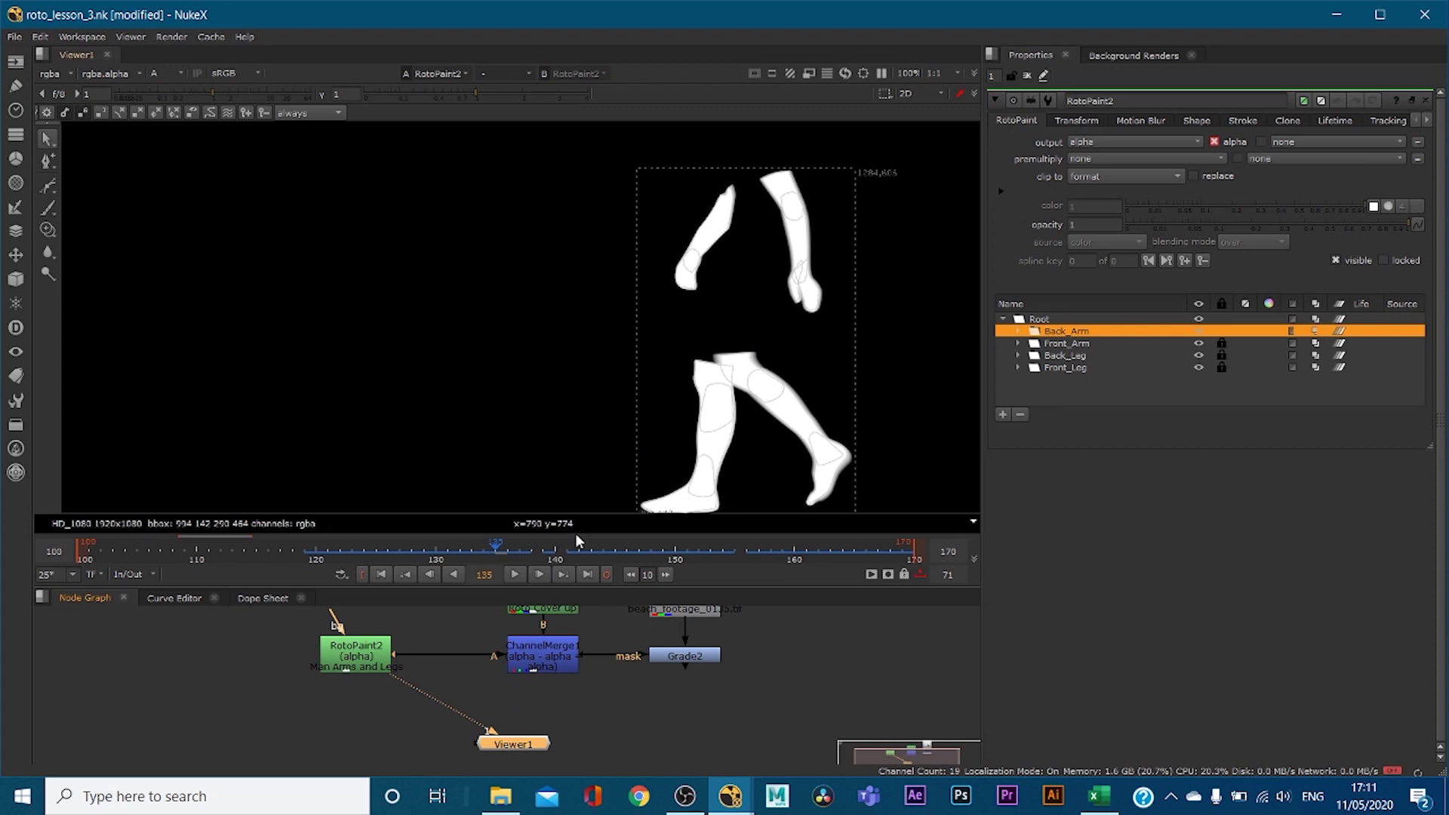
click(531, 662)
key(1)
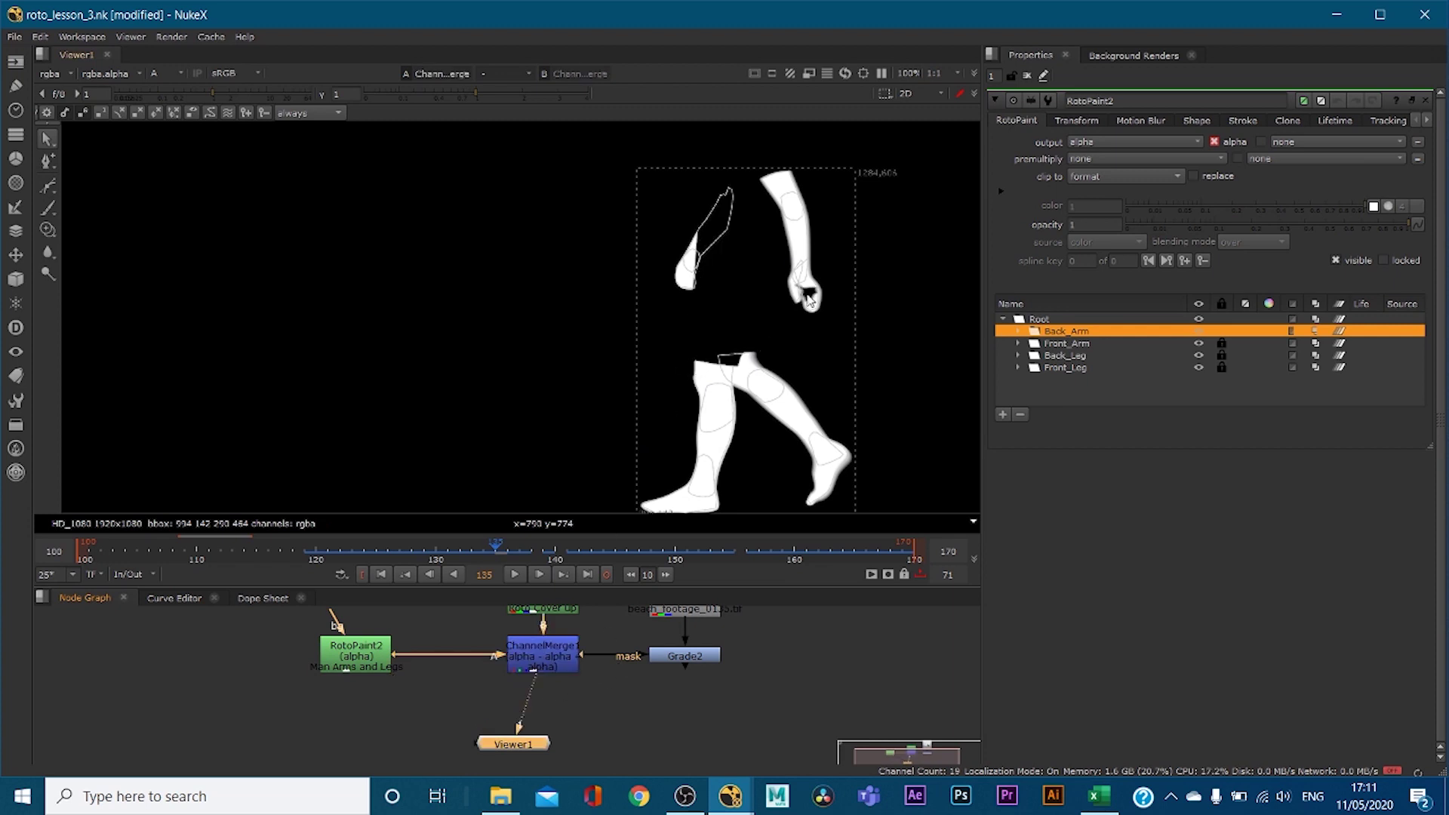
middle_drag(445, 643, 471, 699)
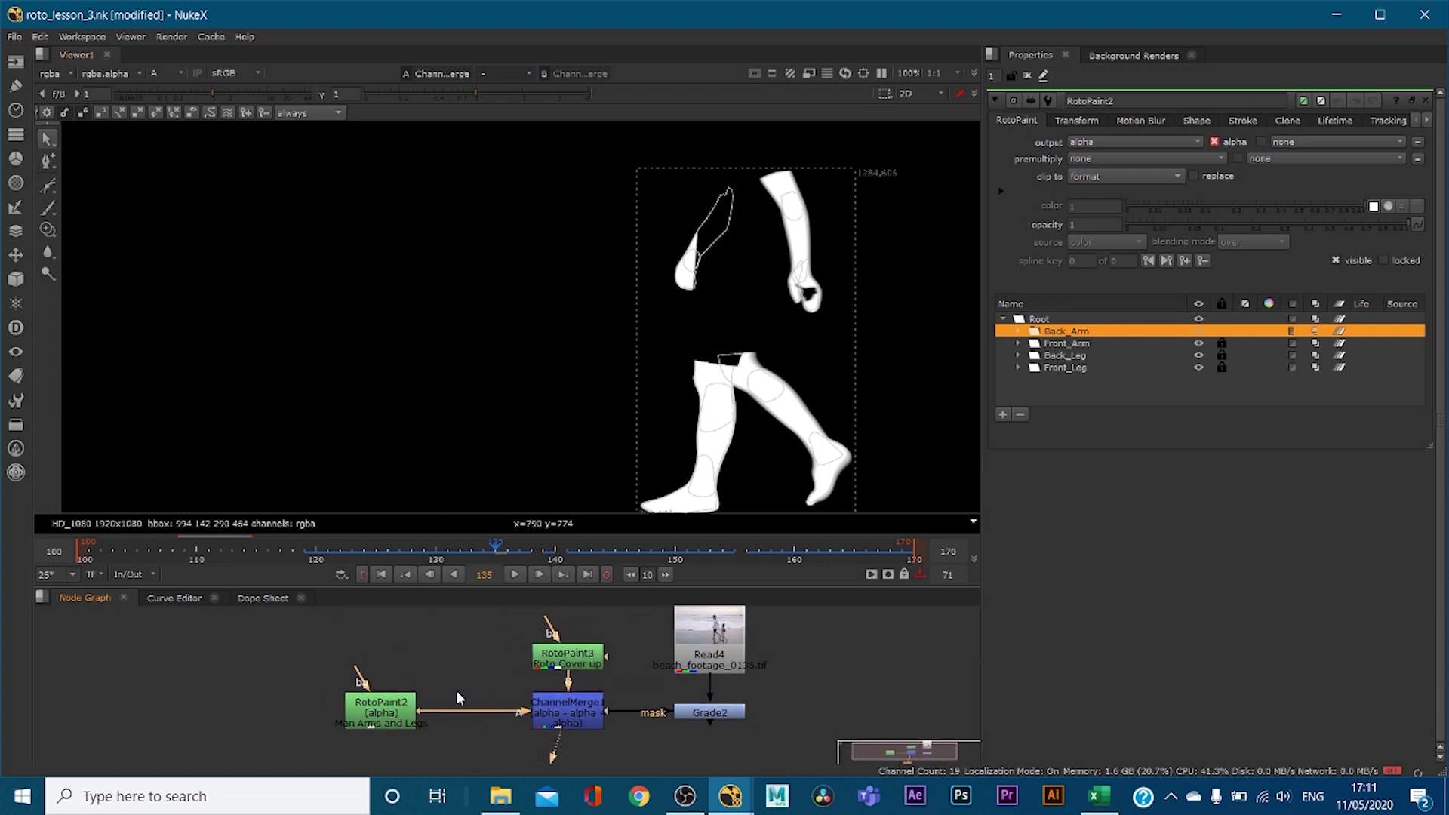
click(705, 655)
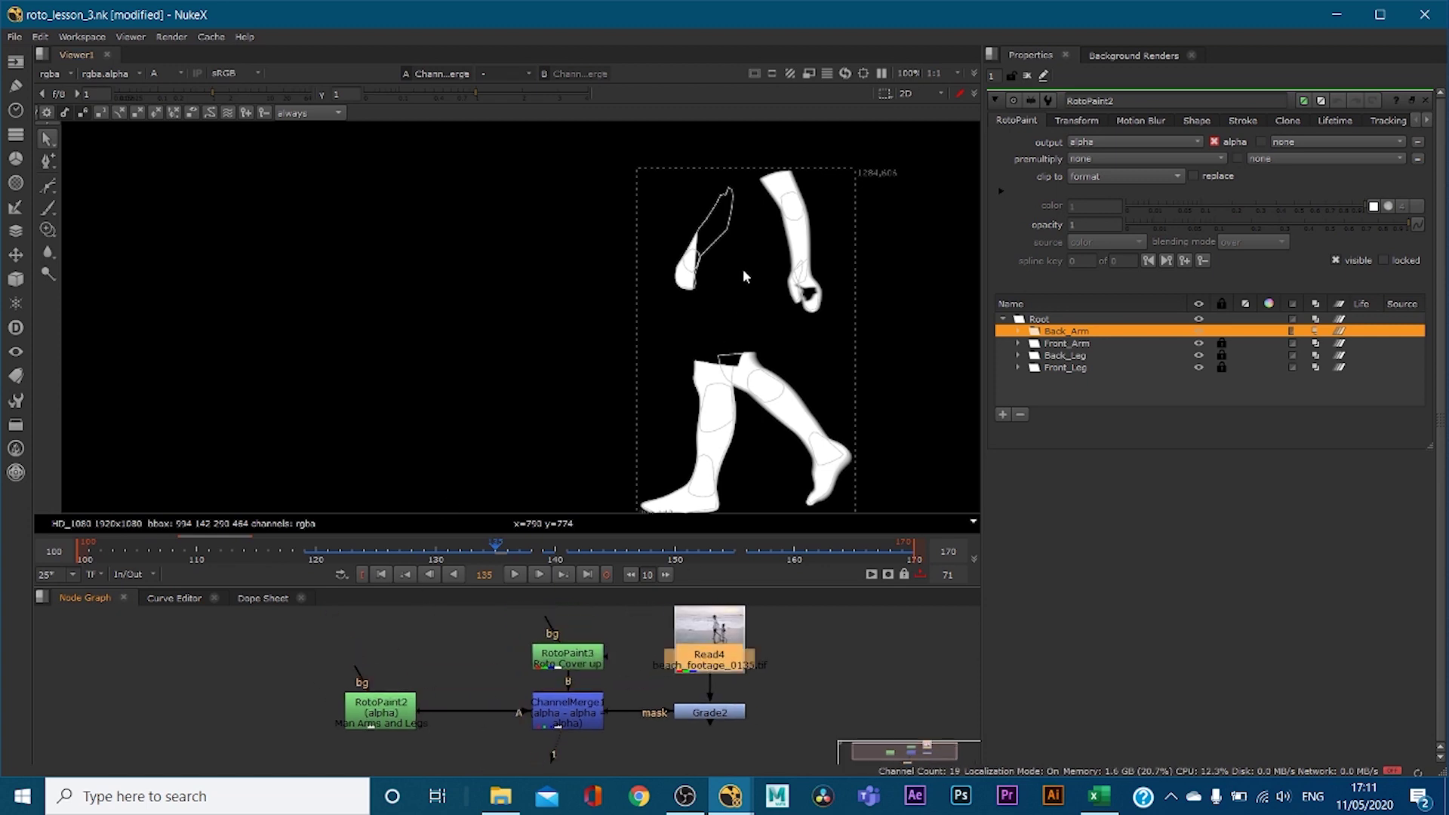
View Read4 in RGB, check frames 148, 131, 128 and 135, and tuck ChannelMerge1 under RotoPaint3
key(1)
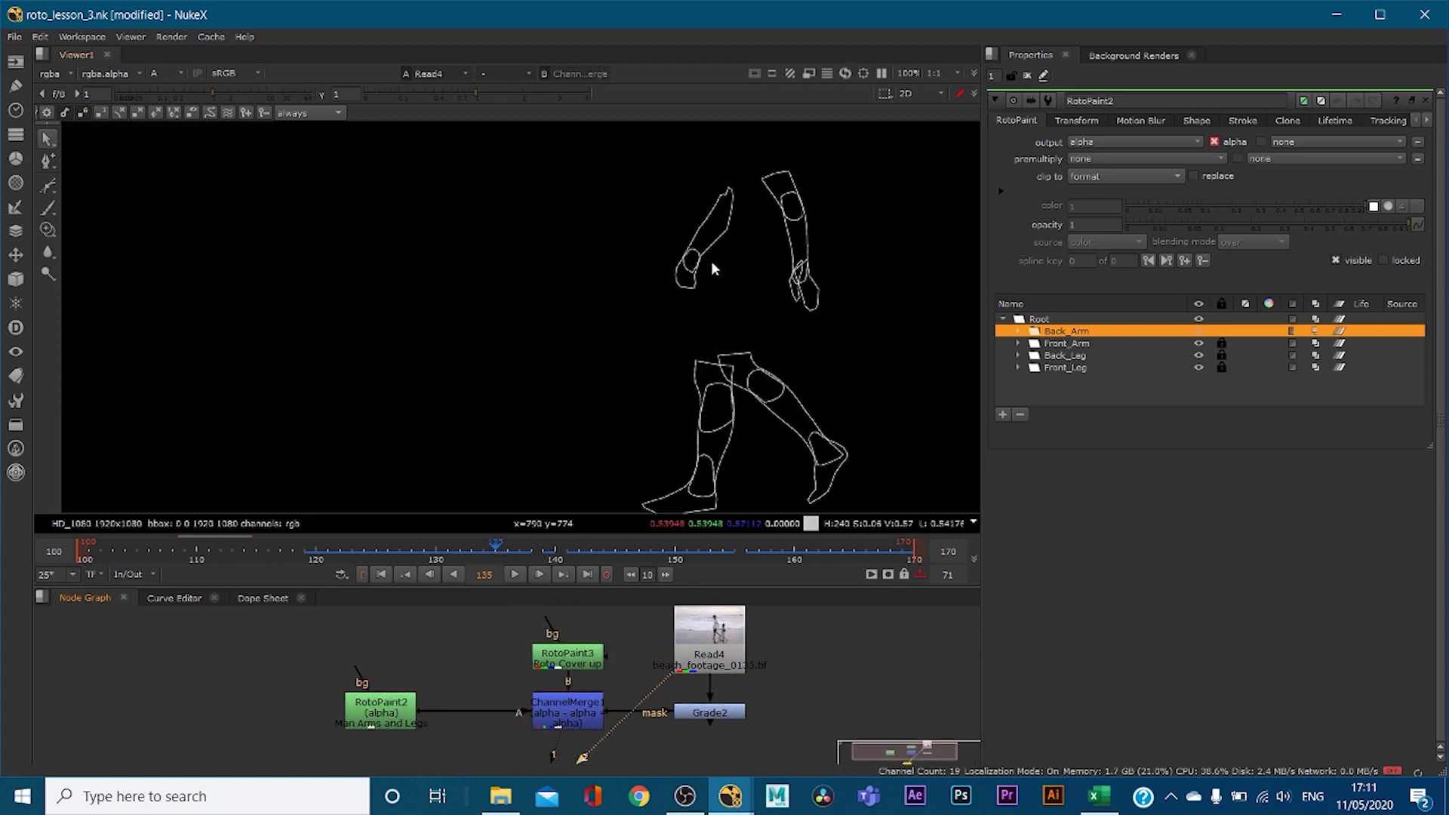
key(a)
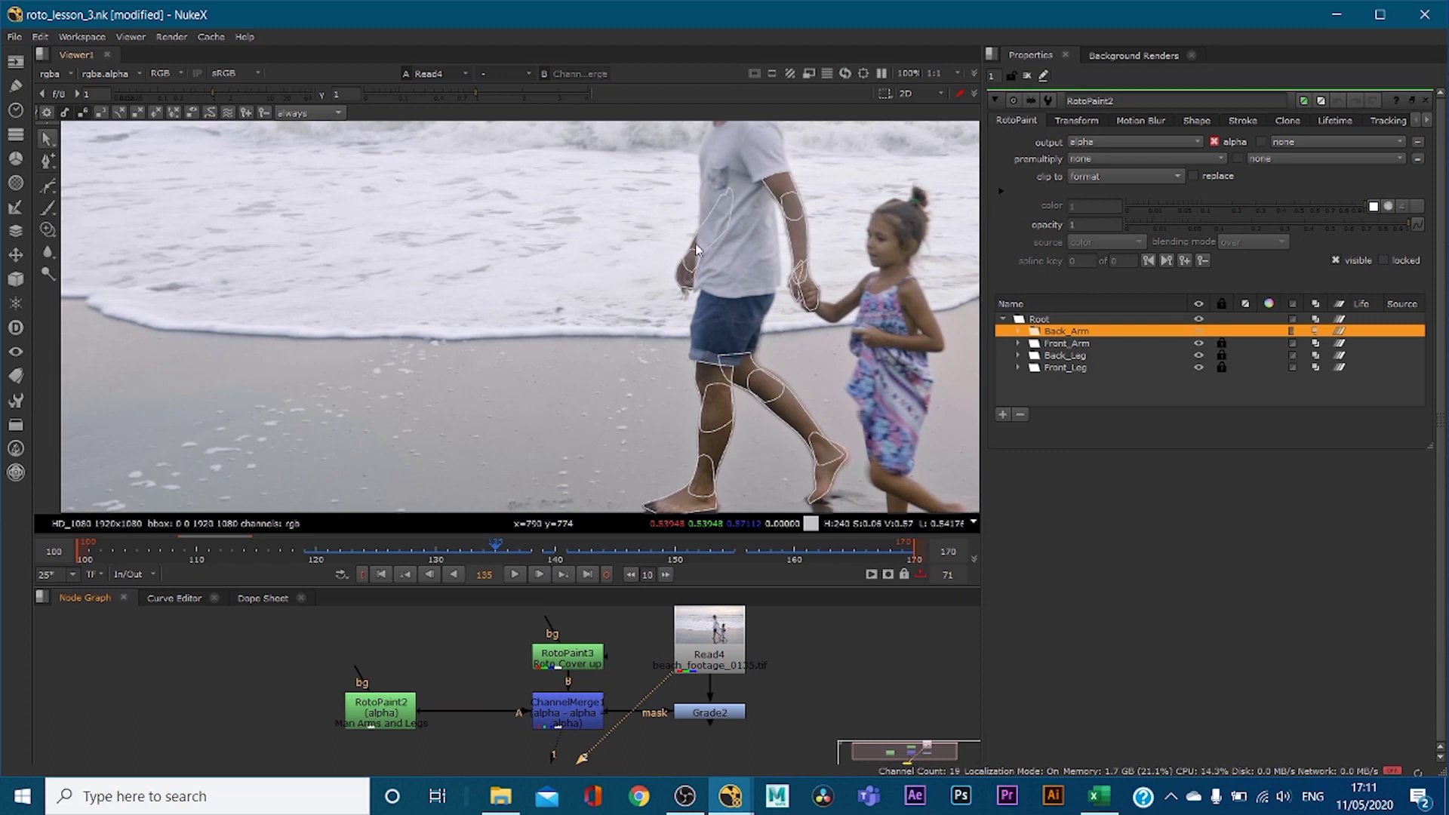
scroll(698, 246, up, 2)
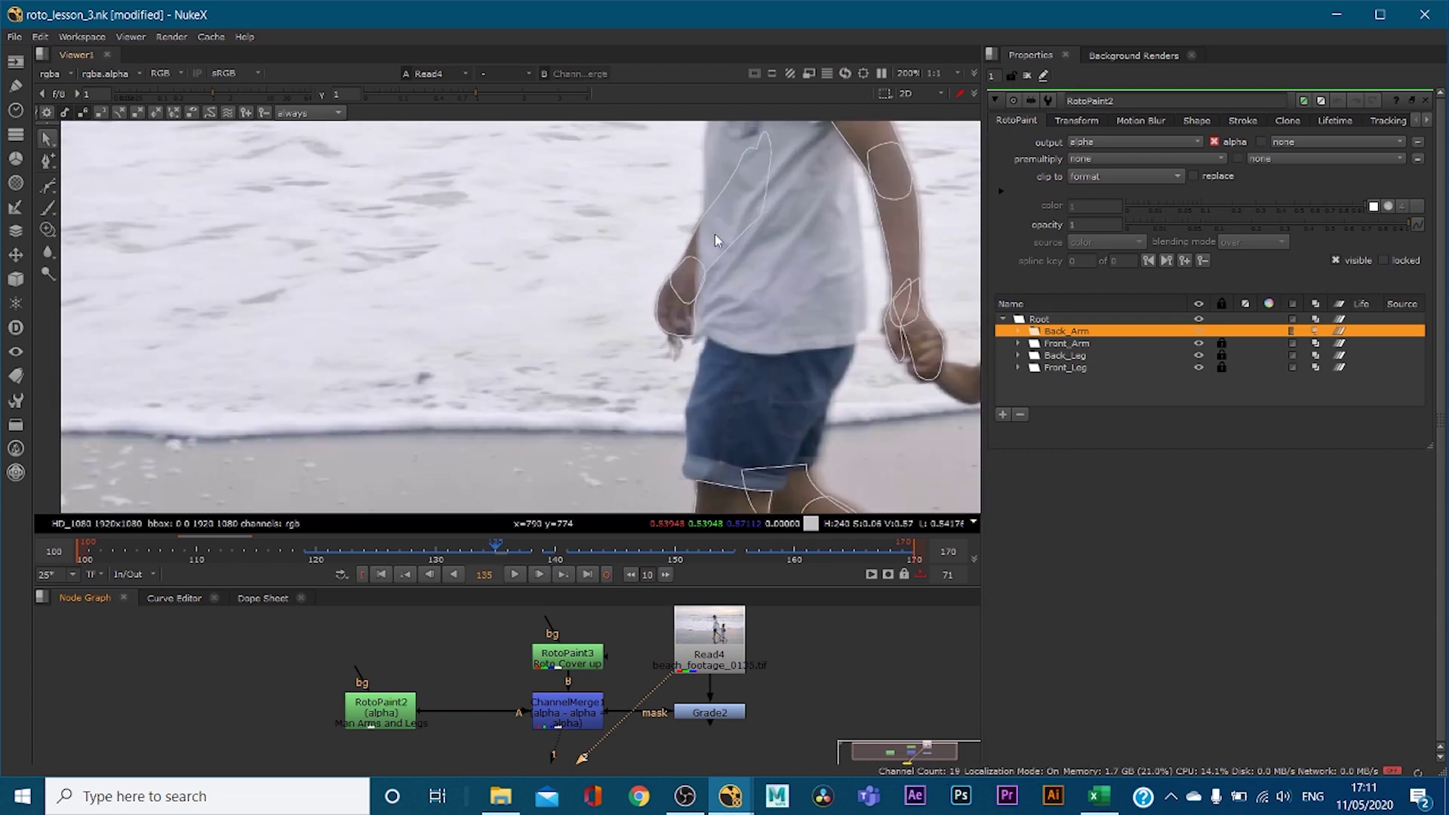
drag(513, 558, 650, 550)
click(447, 559)
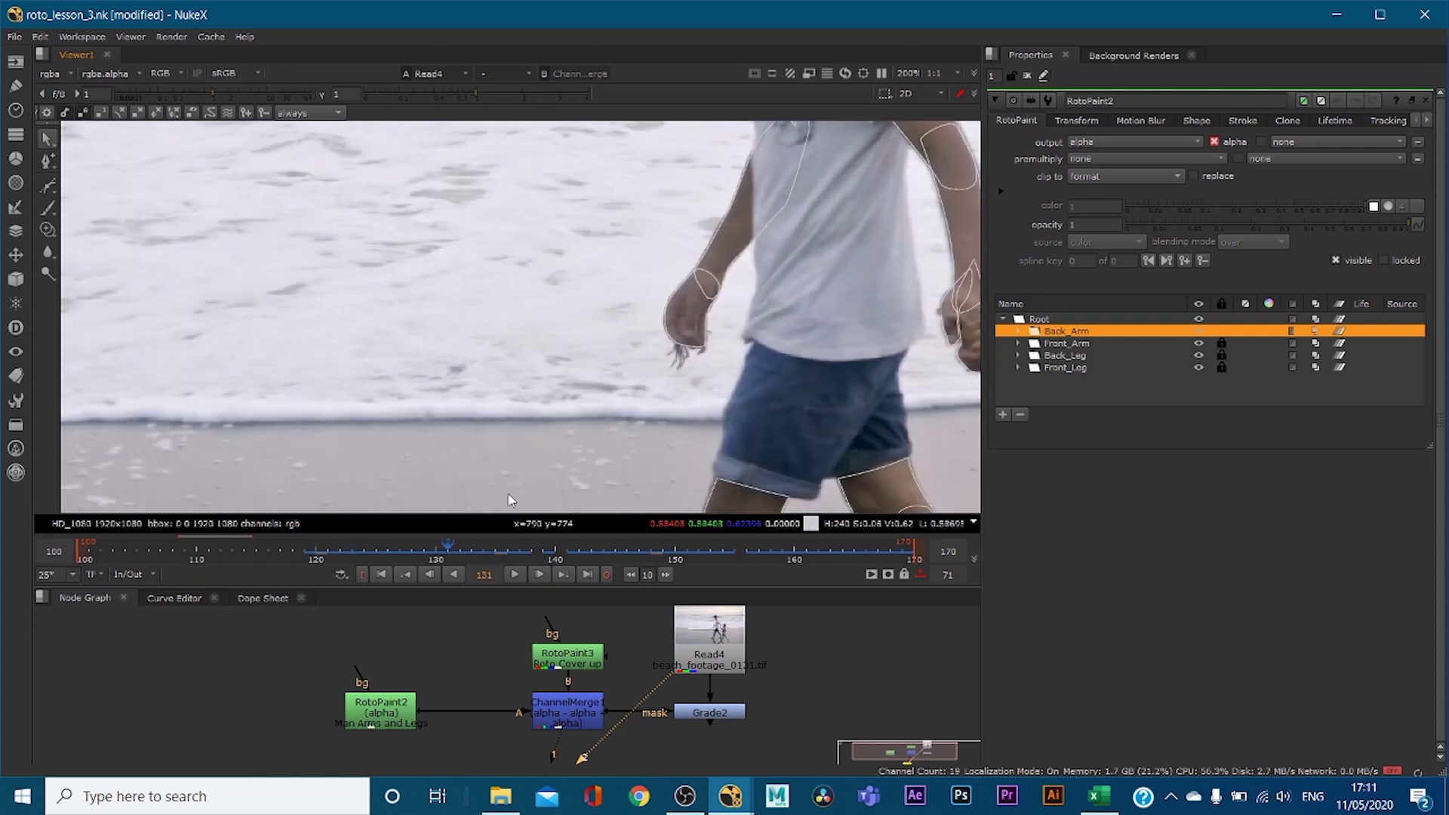
click(413, 560)
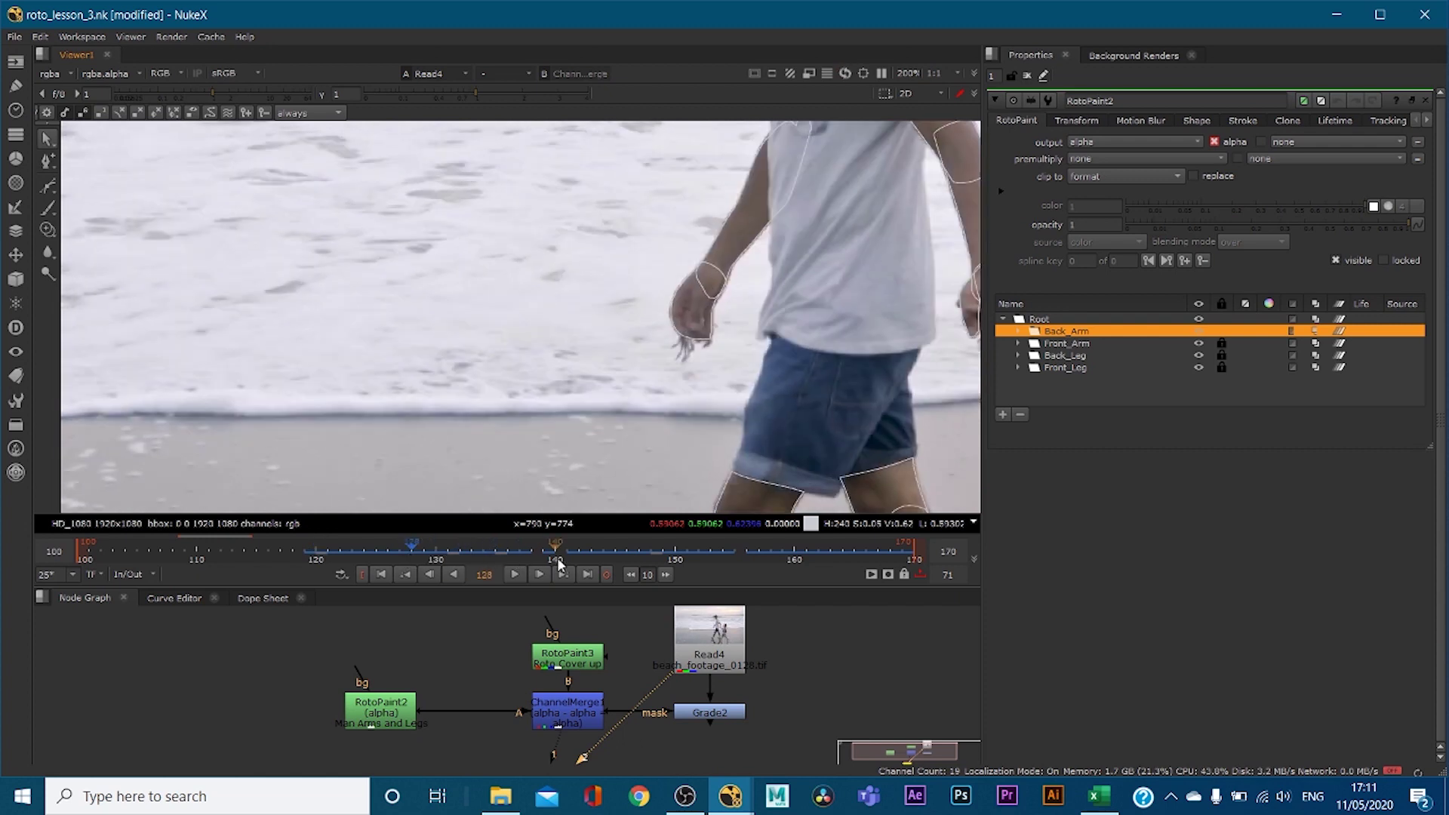
click(496, 560)
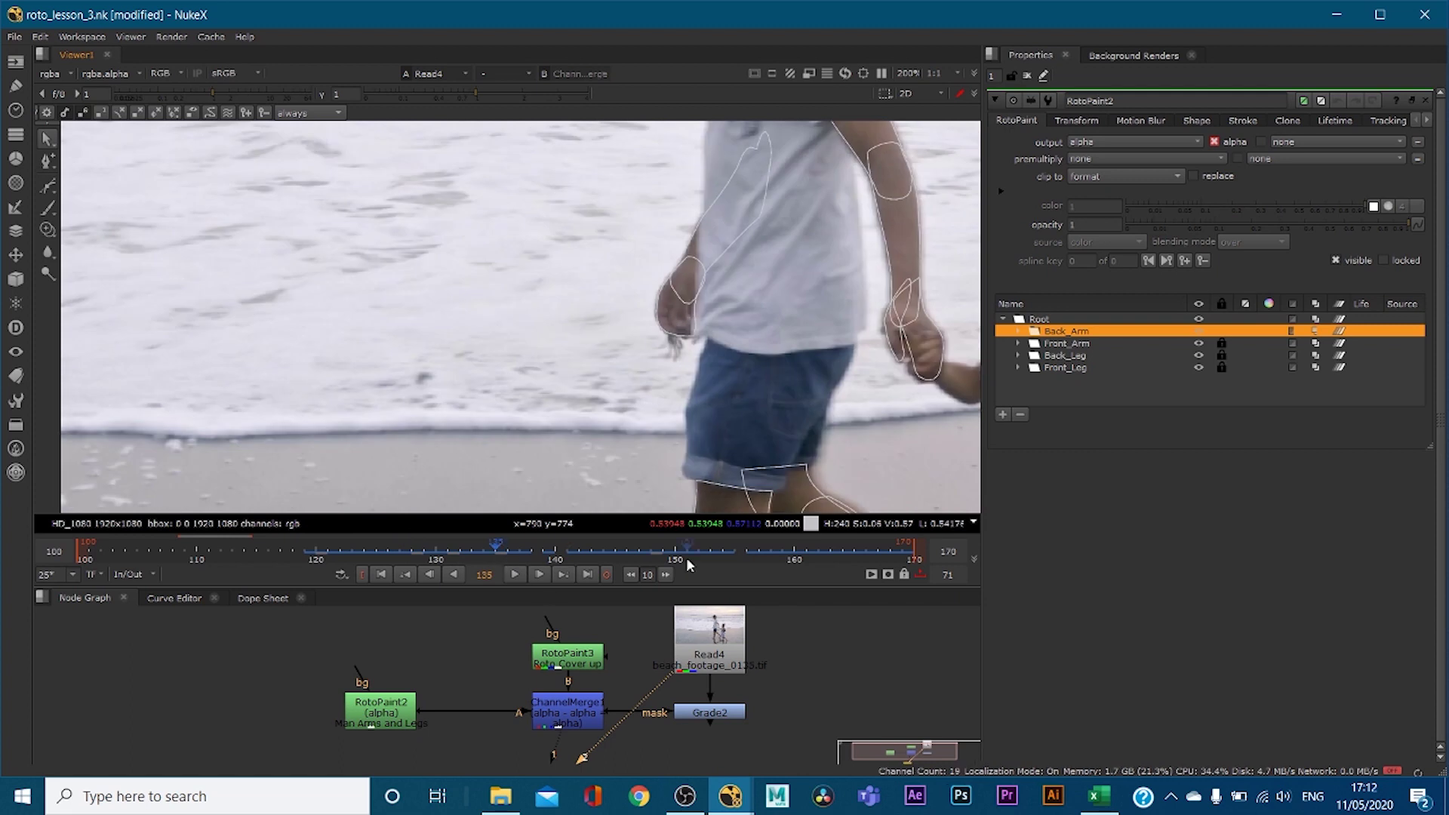
drag(587, 717, 413, 714)
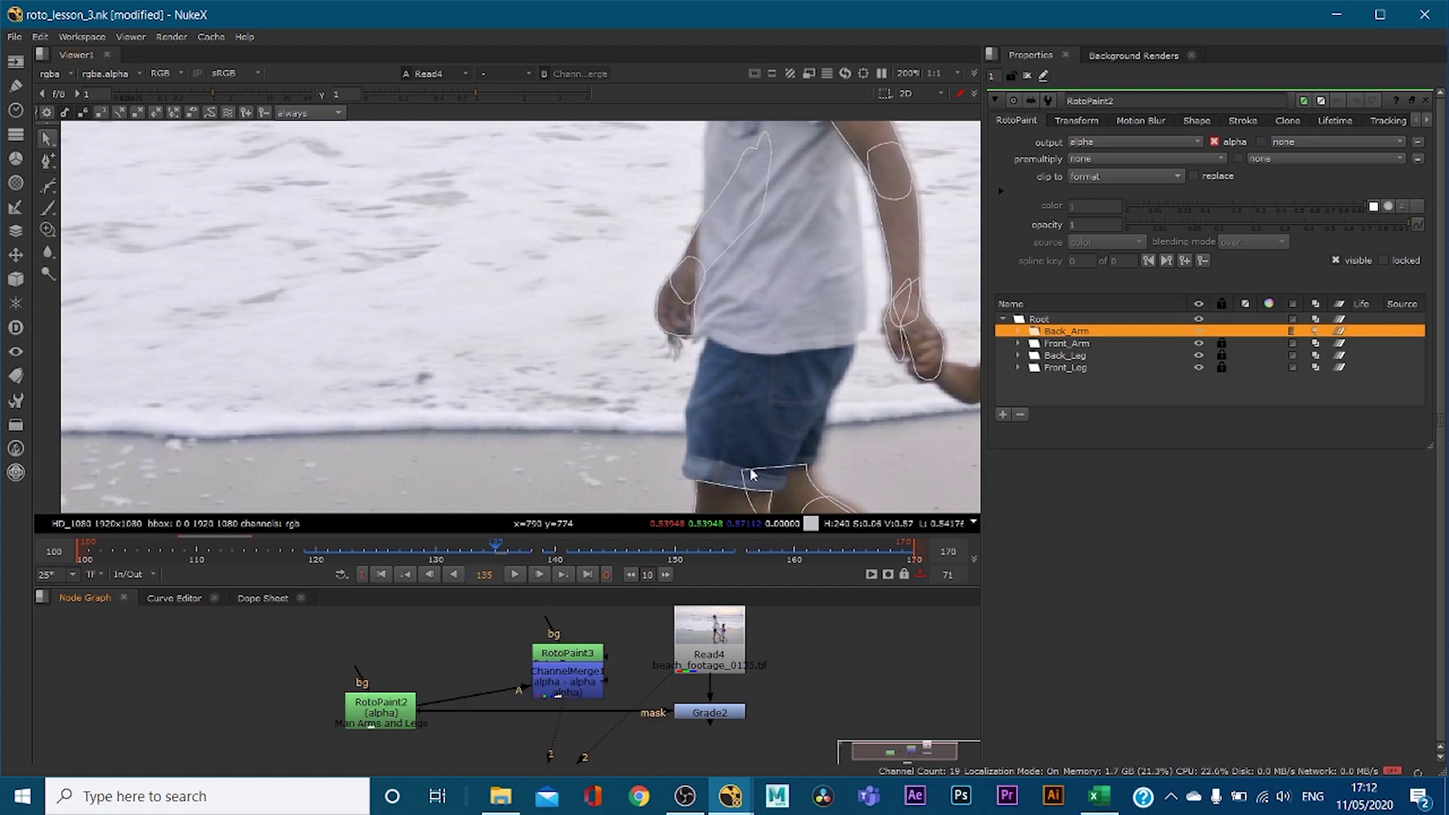
click(723, 711)
key(1)
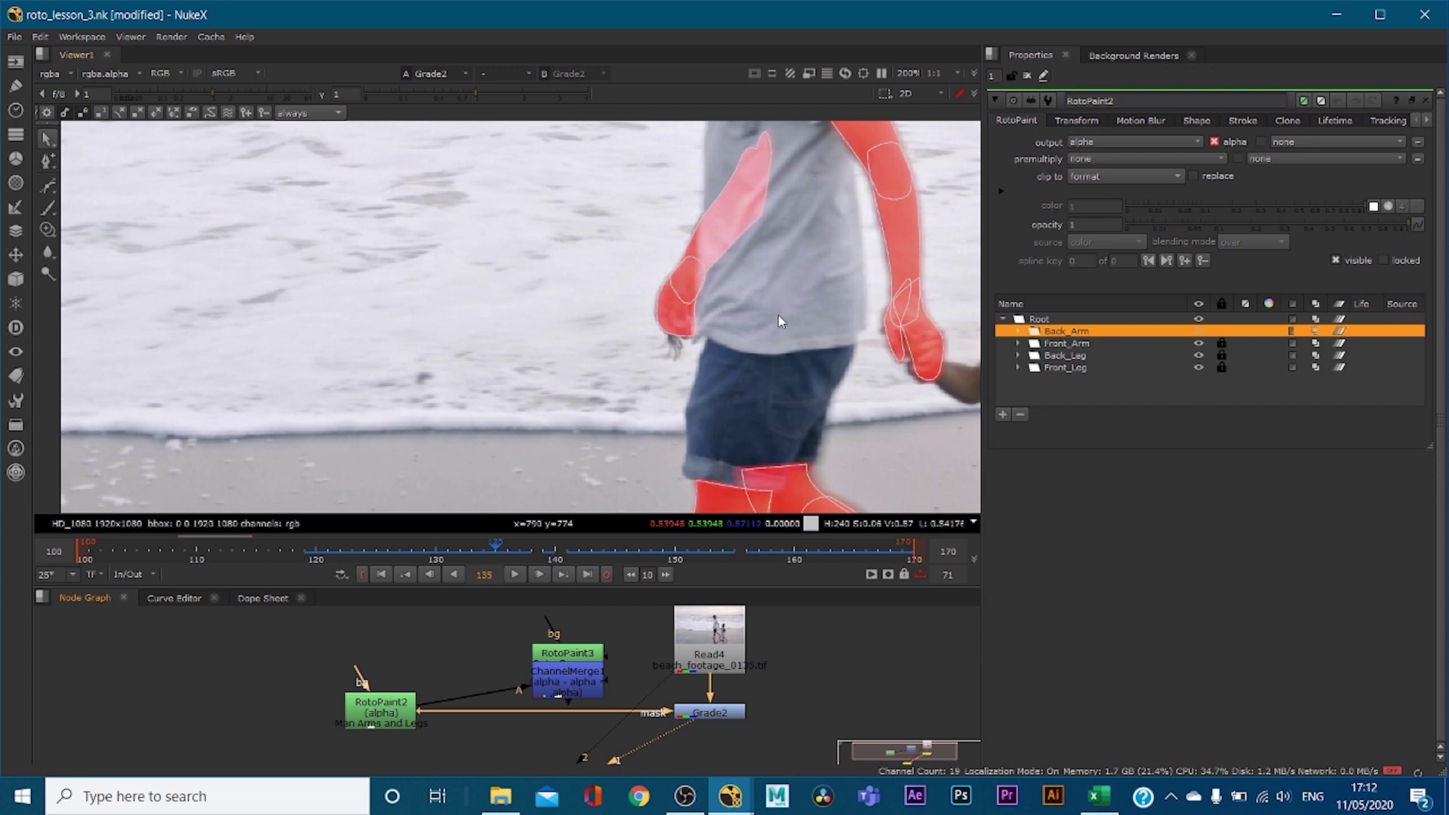
scroll(770, 308, up, 6)
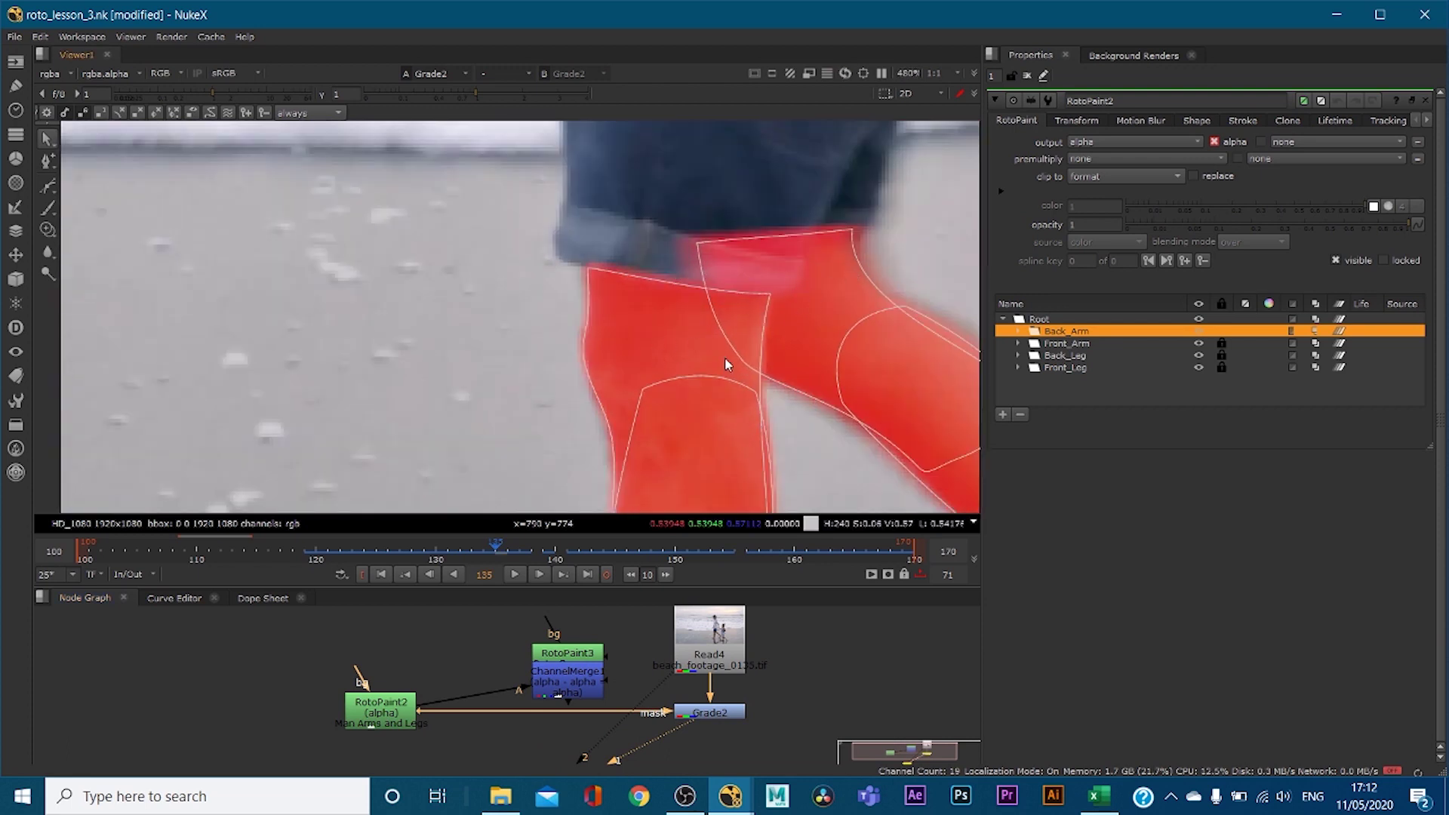
scroll(713, 365, down, 2)
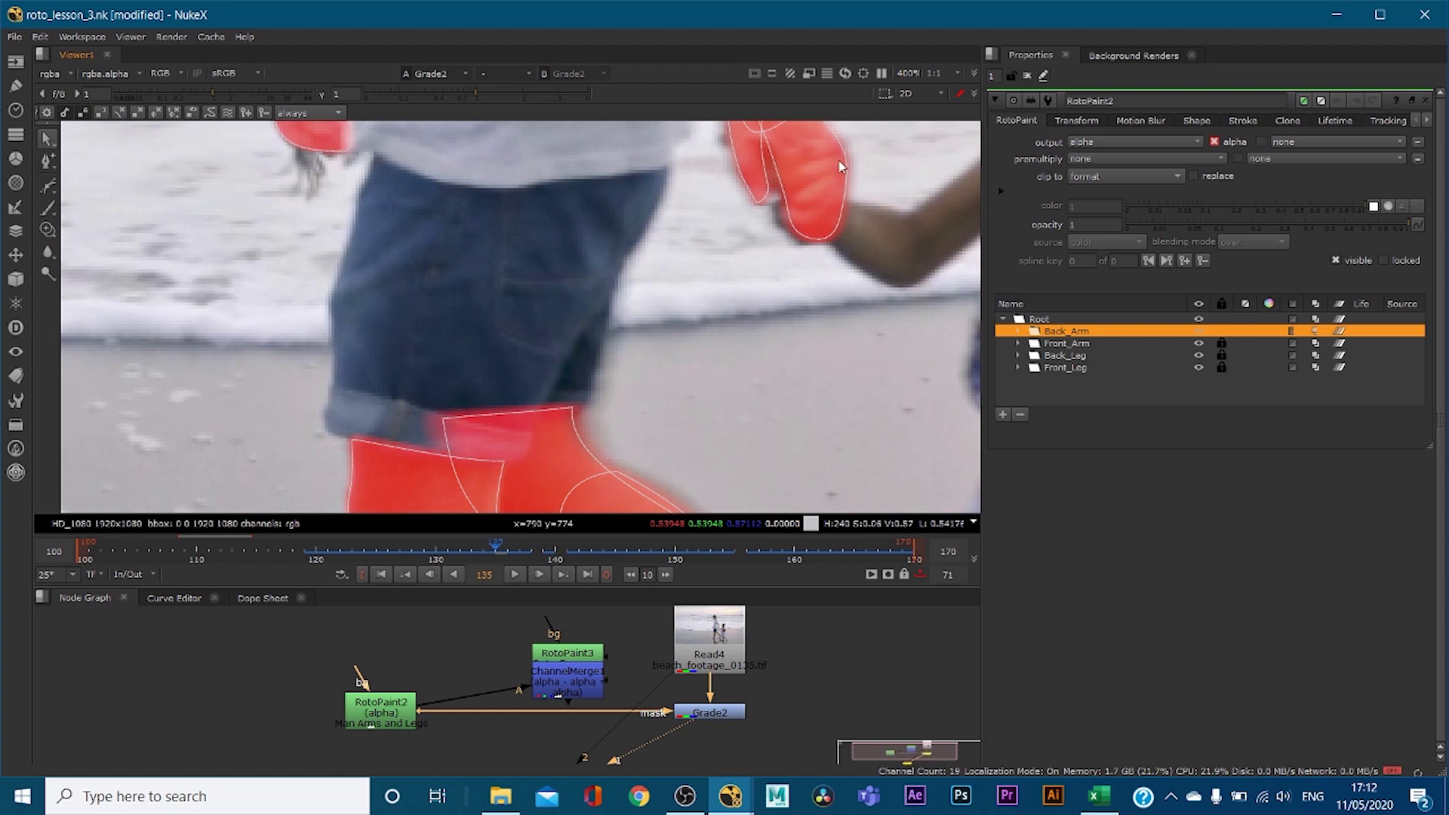
scroll(695, 183, down, 5)
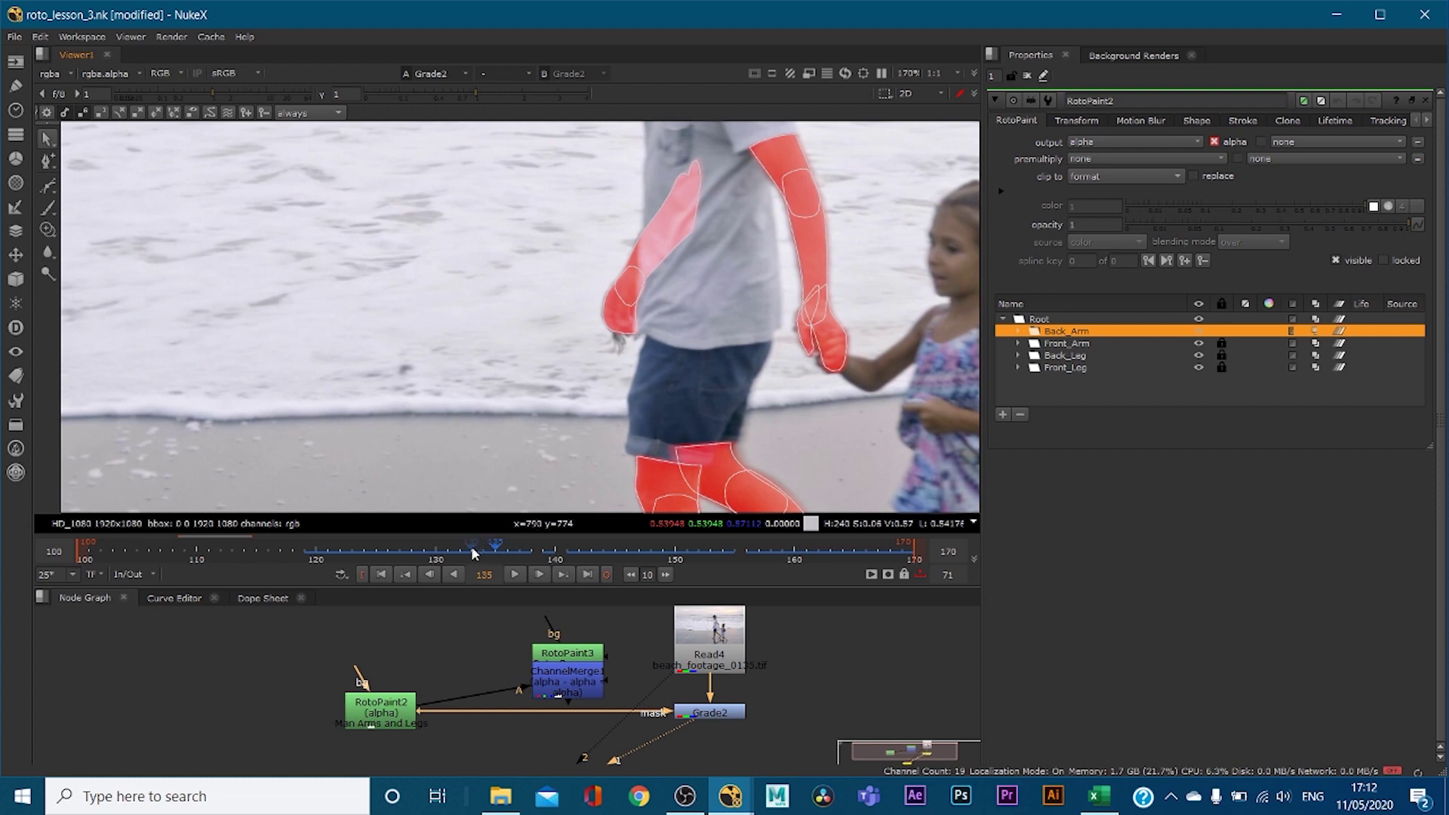
drag(560, 657, 560, 643)
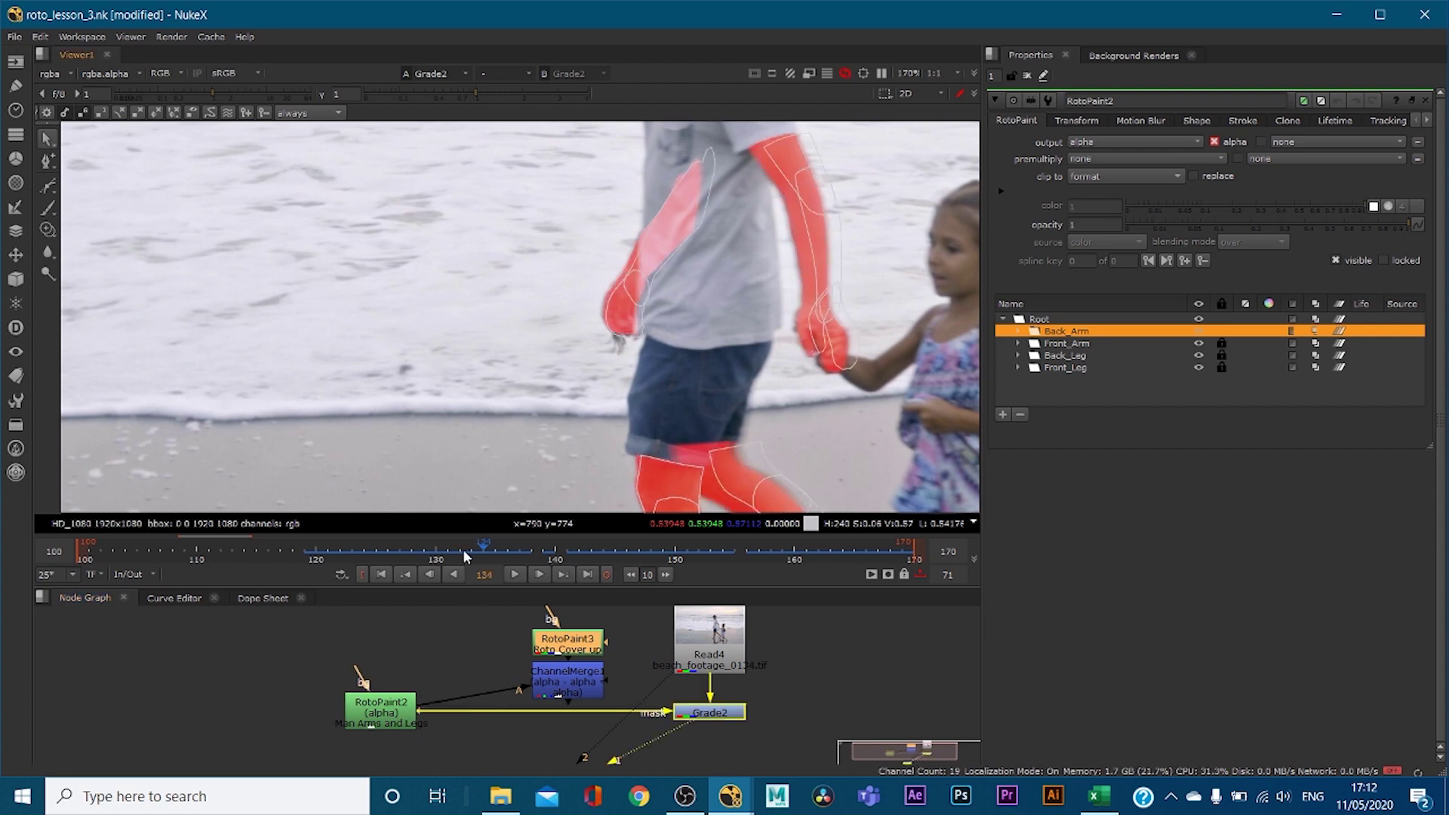
drag(487, 551, 383, 549)
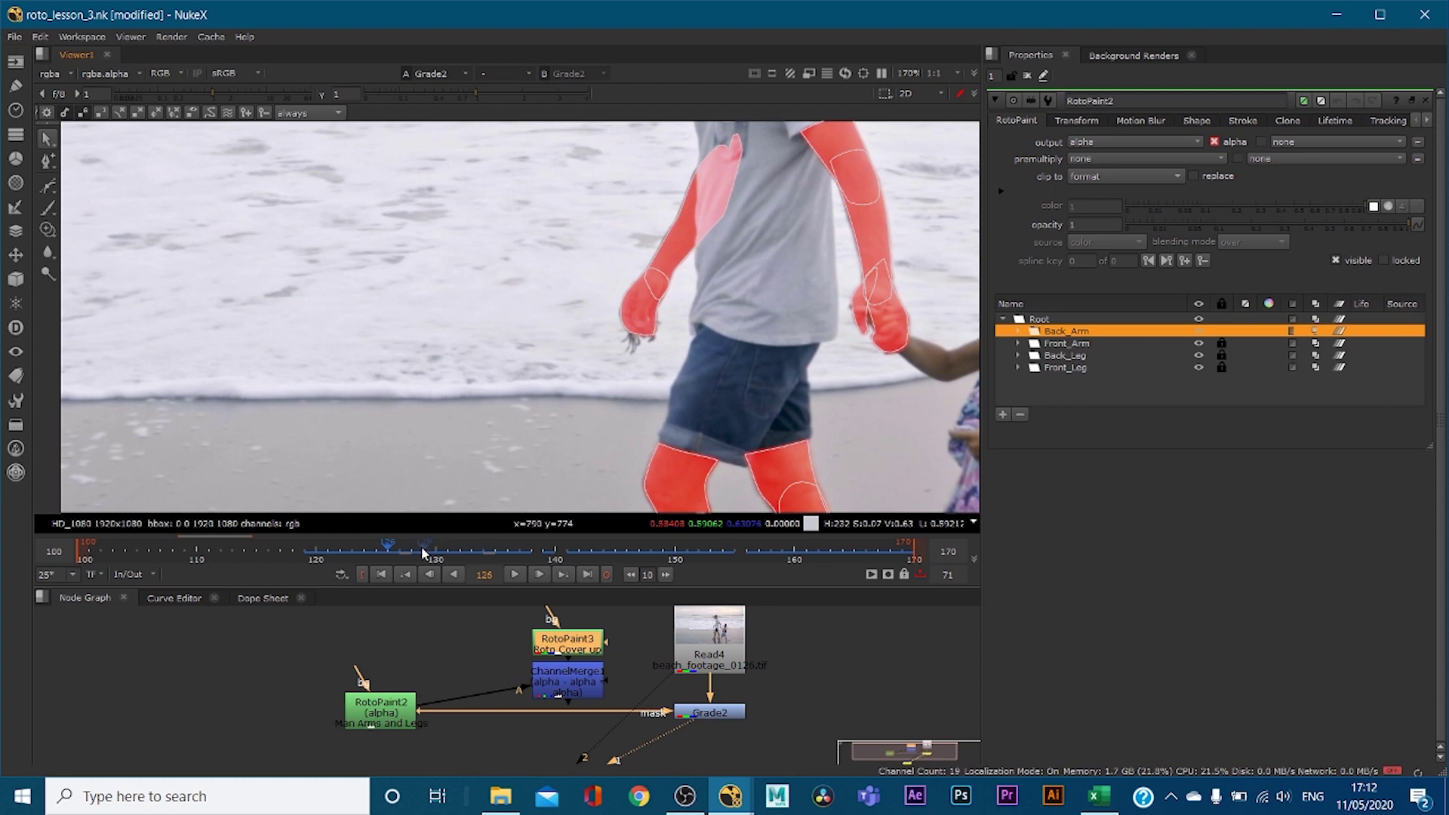
key(Left)
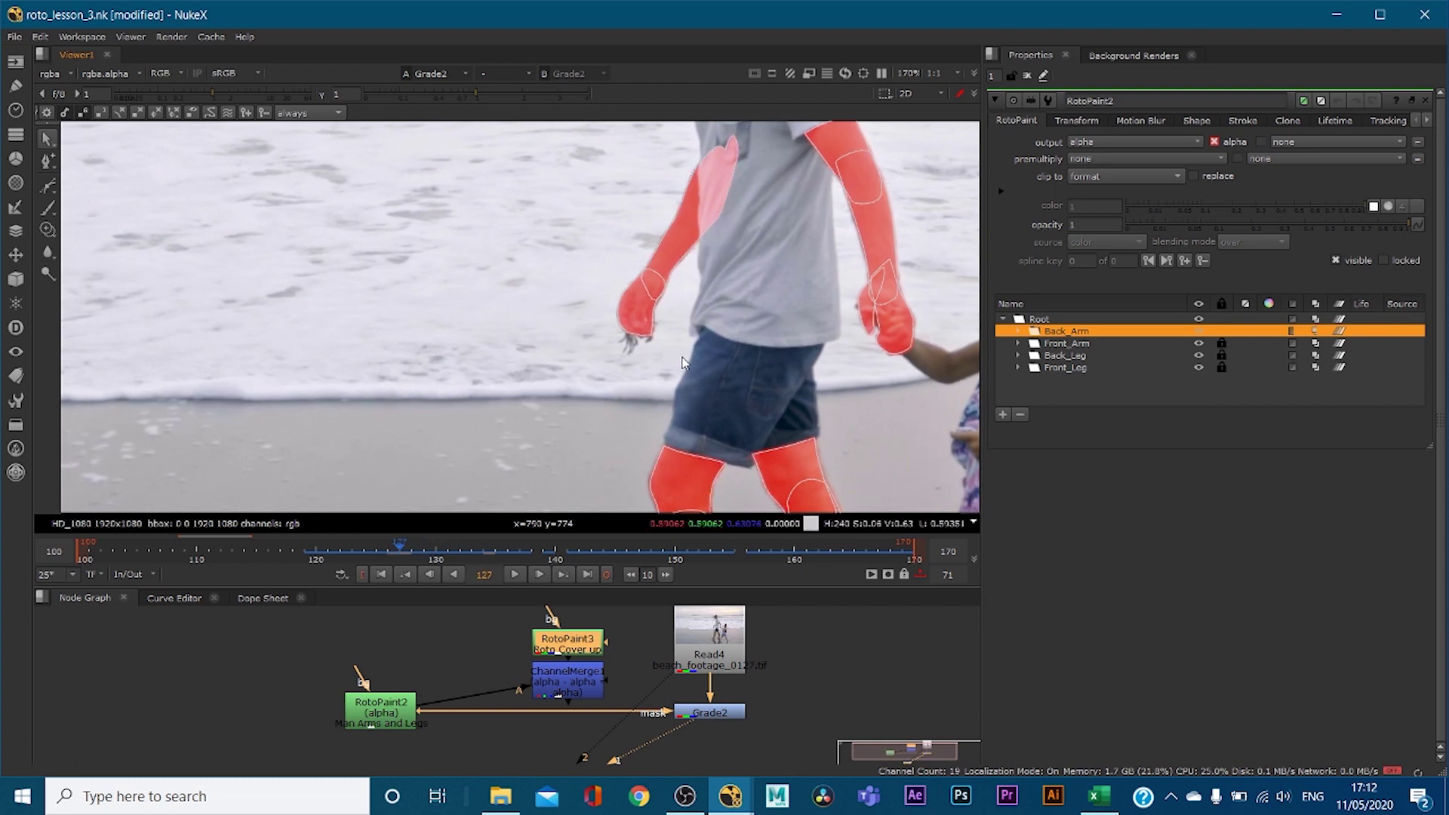
key(Left)
key(Left)
key(Left)
key(Left)
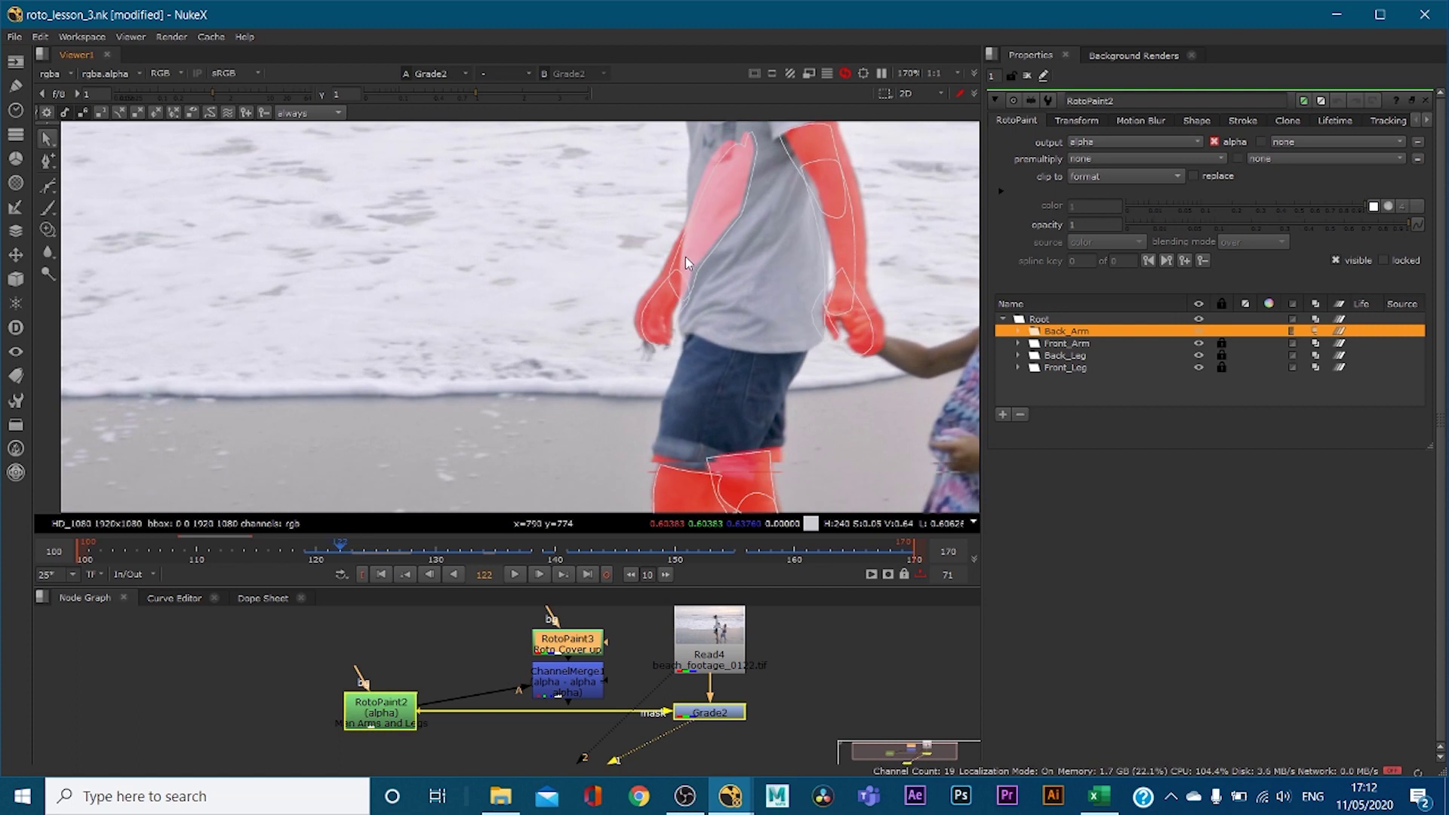
key(Right)
key(Right)
key(Right)
key(Right)
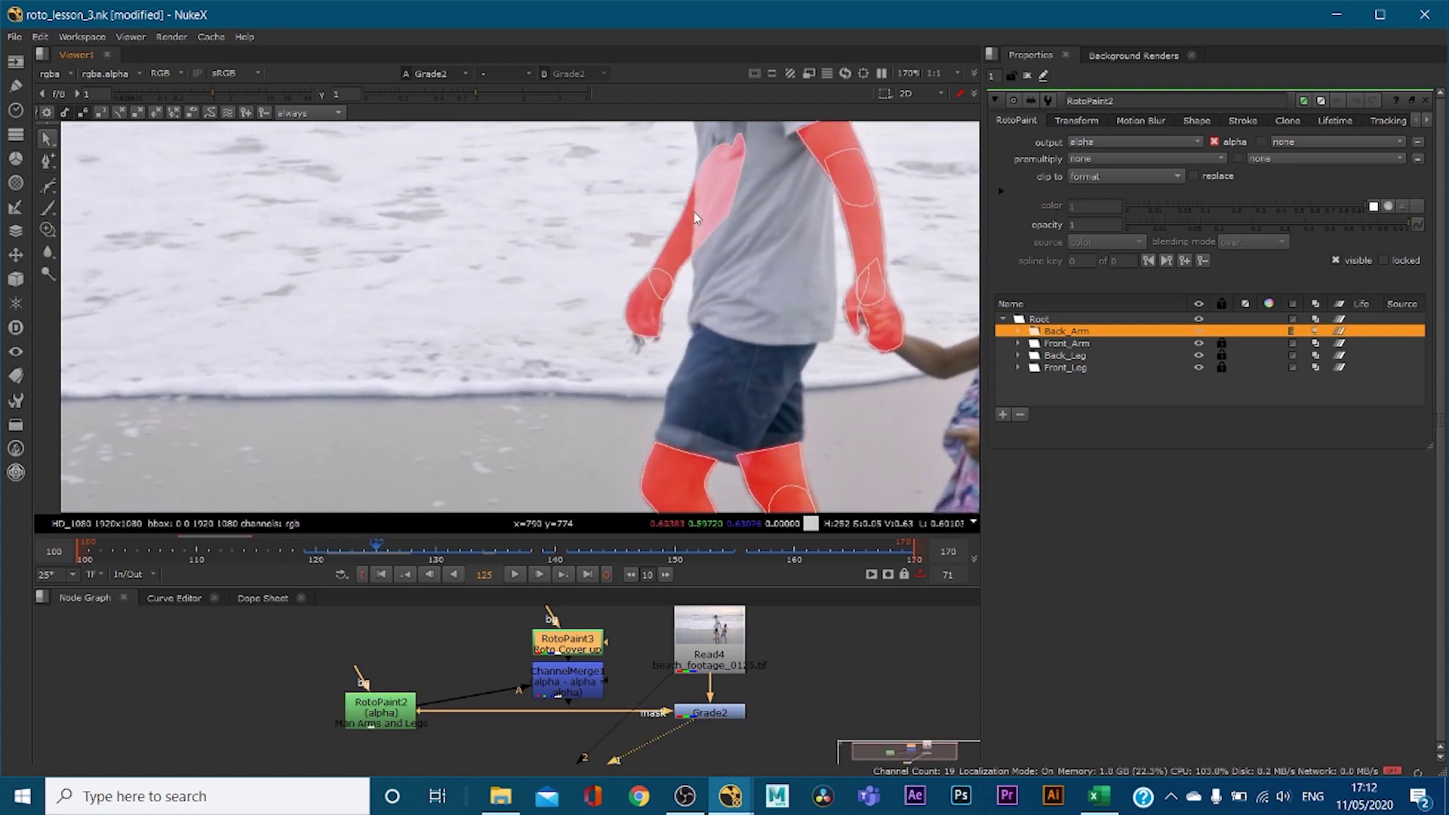
key(Right)
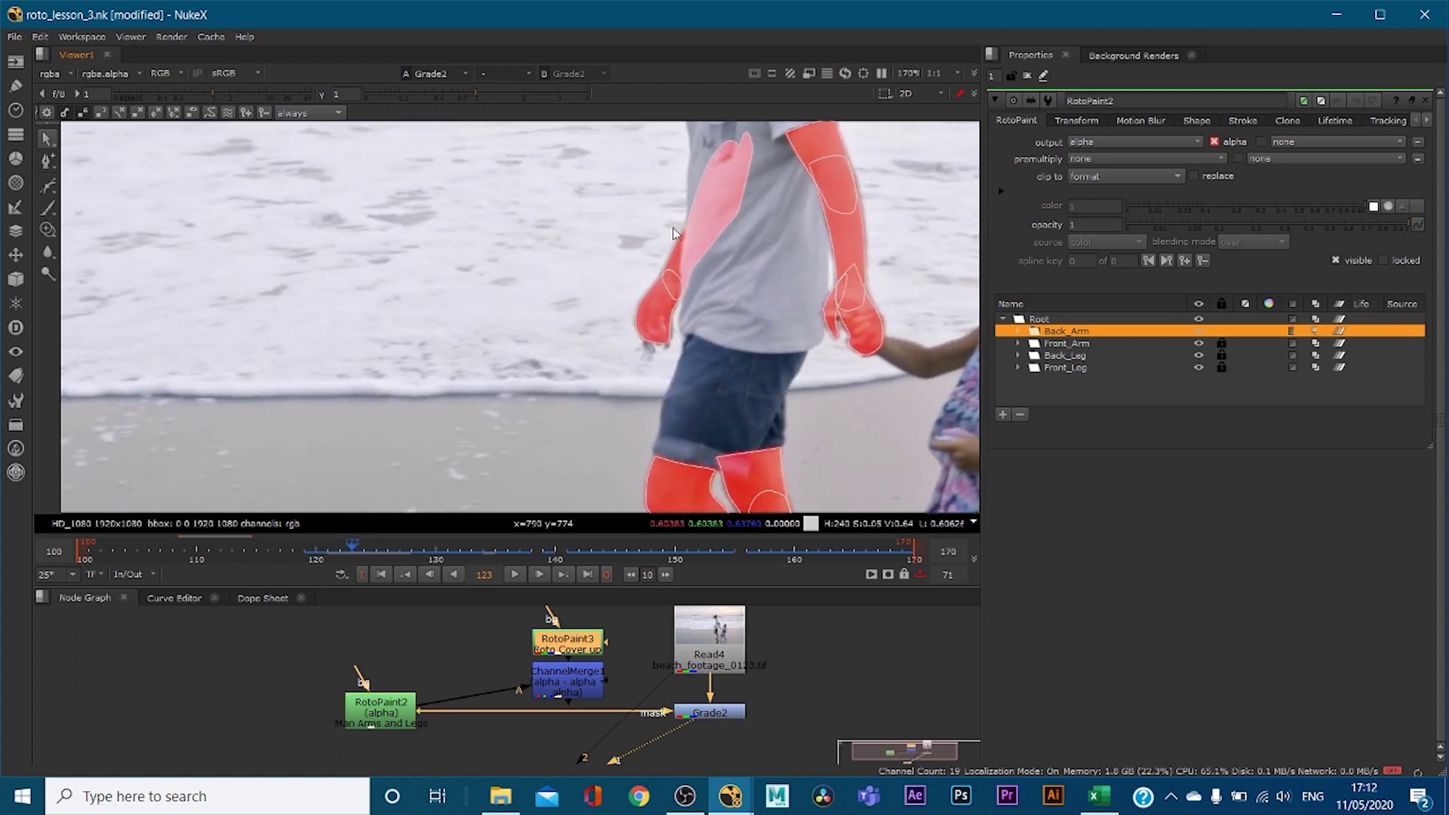
key(Left)
key(Left)
key(Left)
key(Left)
key(Left)
key(Left)
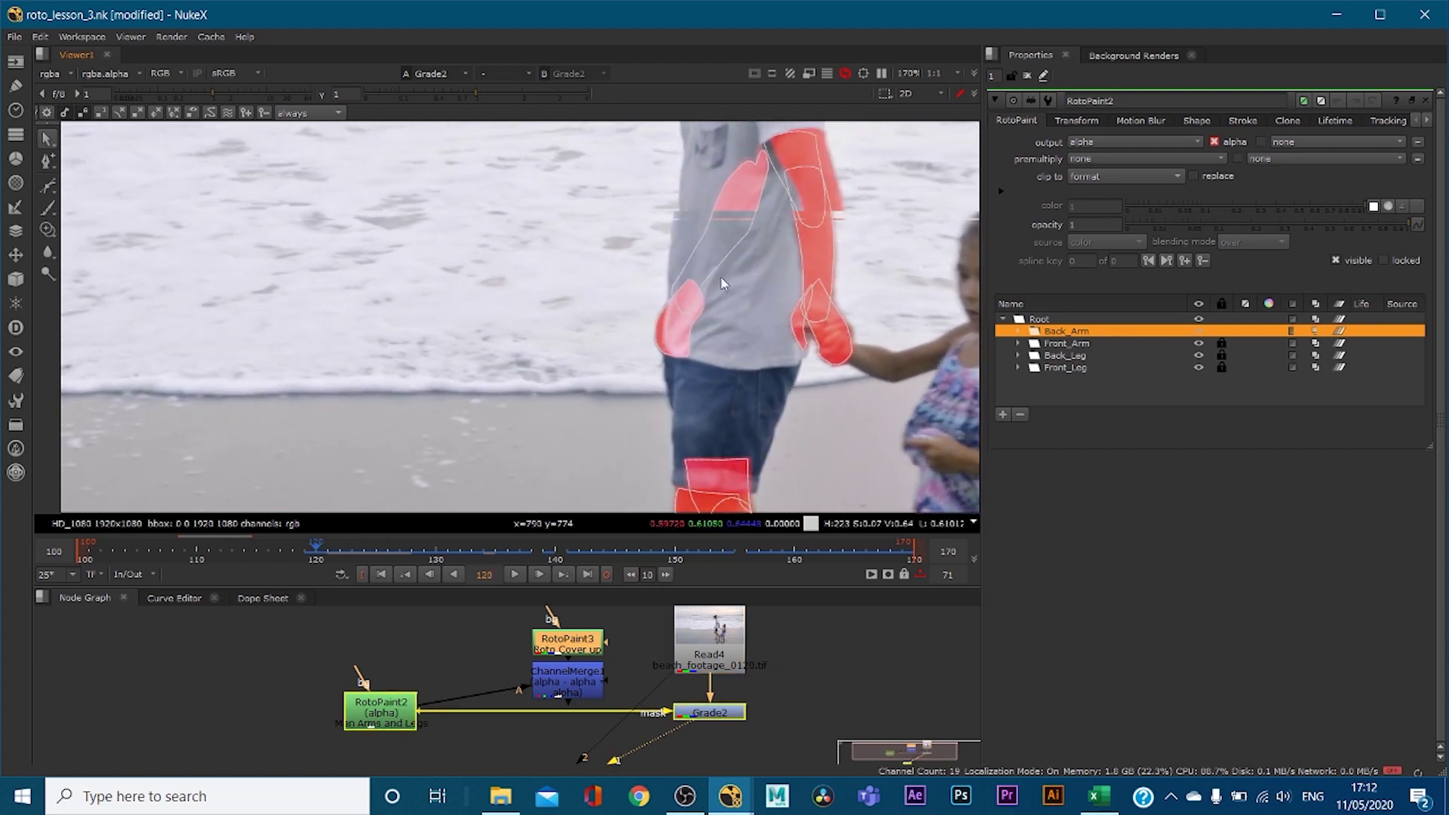
click(535, 698)
key(Right)
key(Right)
key(Right)
key(Right)
key(Right)
key(Right)
key(Right)
key(Right)
key(Right)
key(Right)
key(Right)
key(Right)
key(Right)
key(Right)
key(Right)
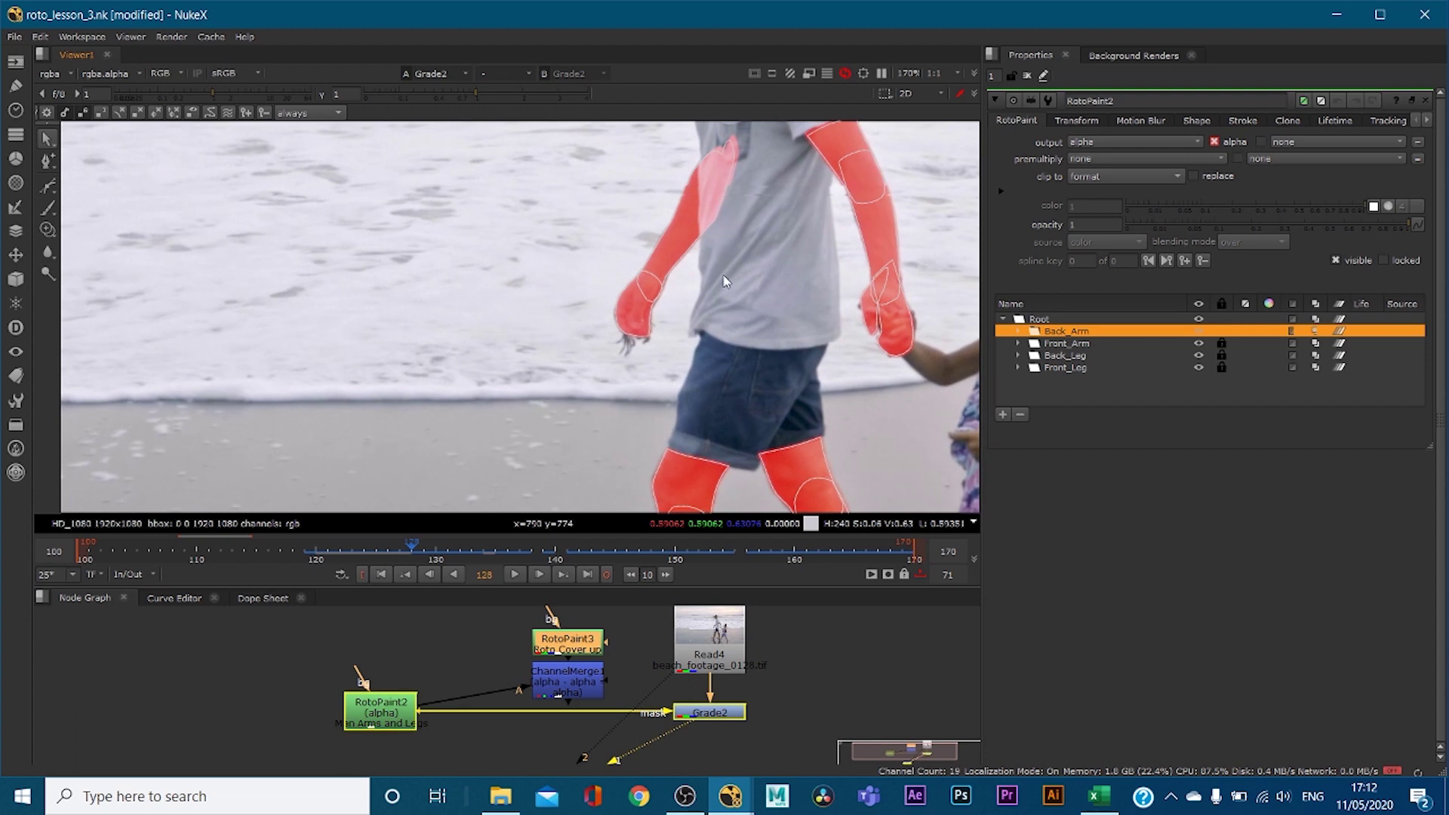
key(Left)
key(Left)
key(Left)
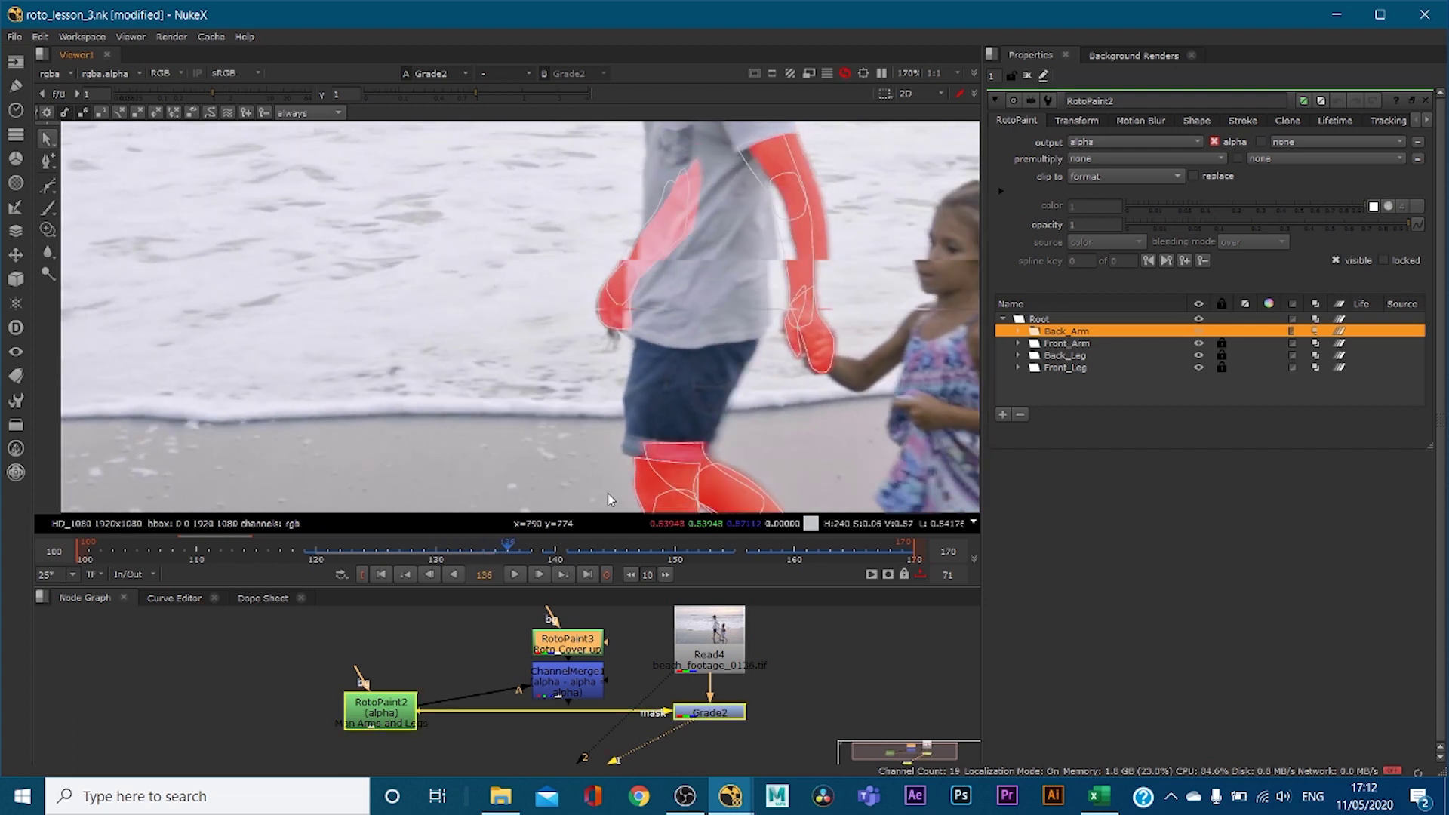
View RotoPaint3, enlarge its shape list, and toggle the lock on Mans_Tshirt_back_Arm_Cover
double_click(568, 646)
key(1)
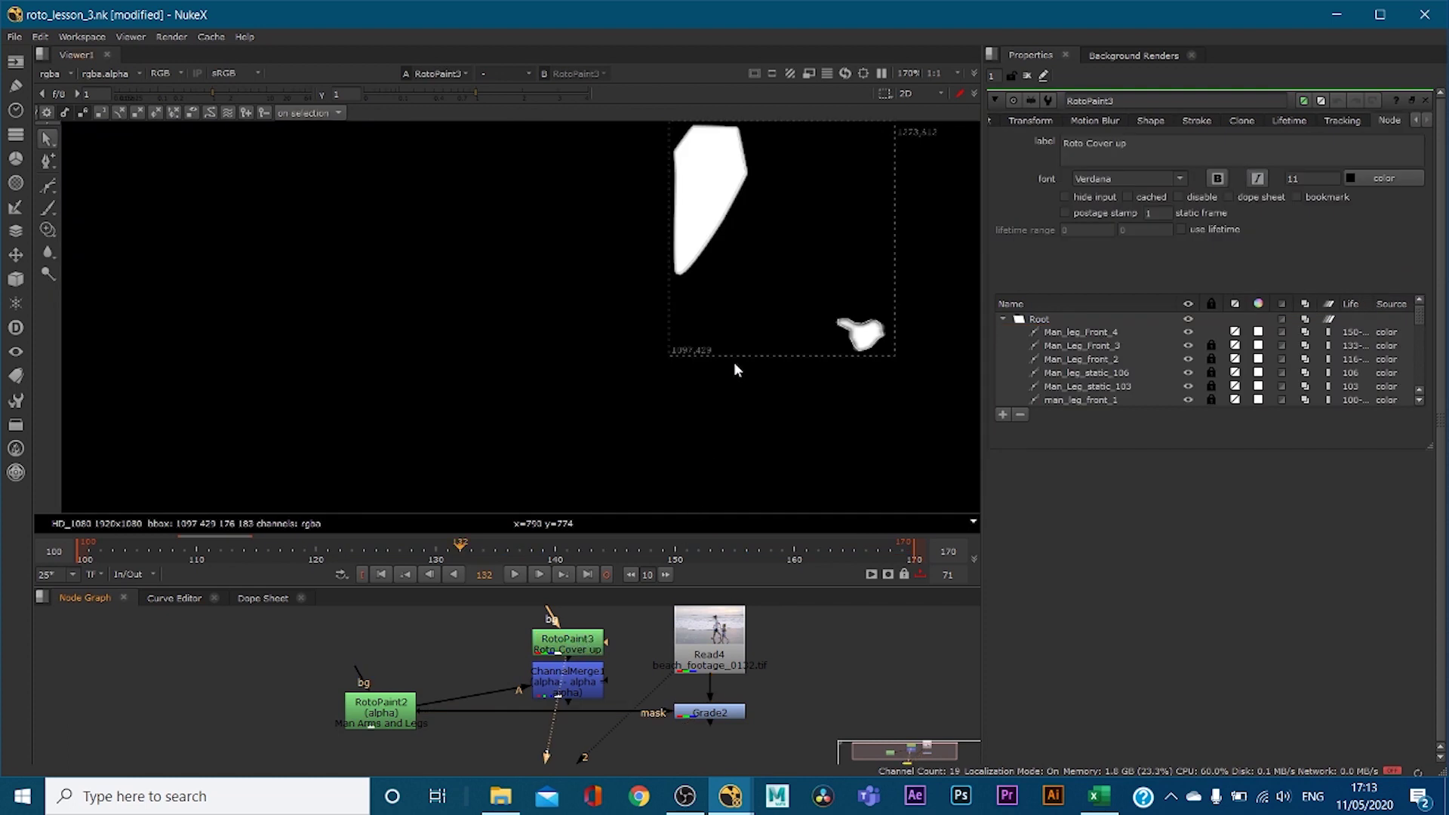
scroll(779, 270, down, 3)
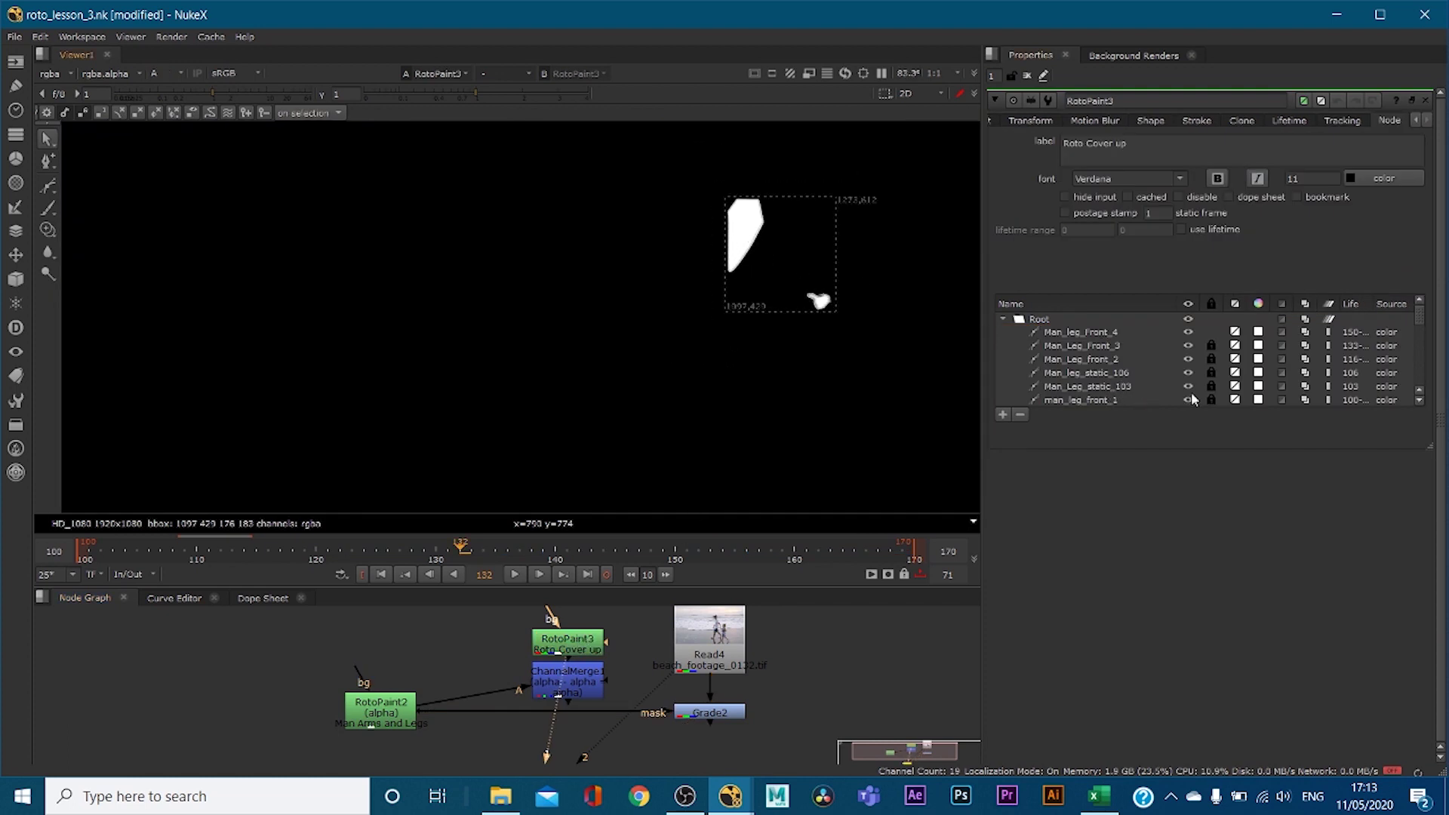
drag(1428, 447, 1434, 726)
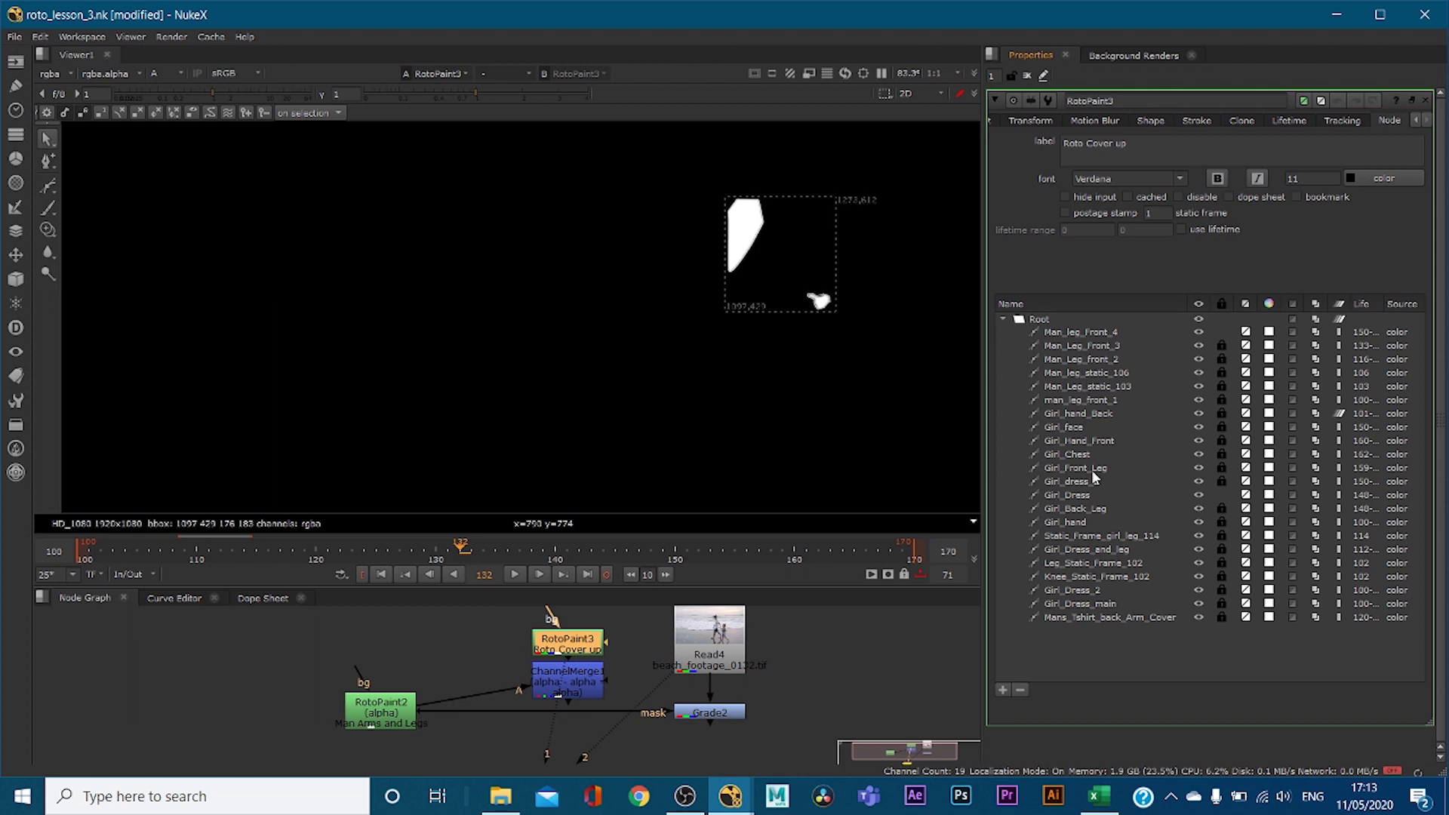
click(1103, 618)
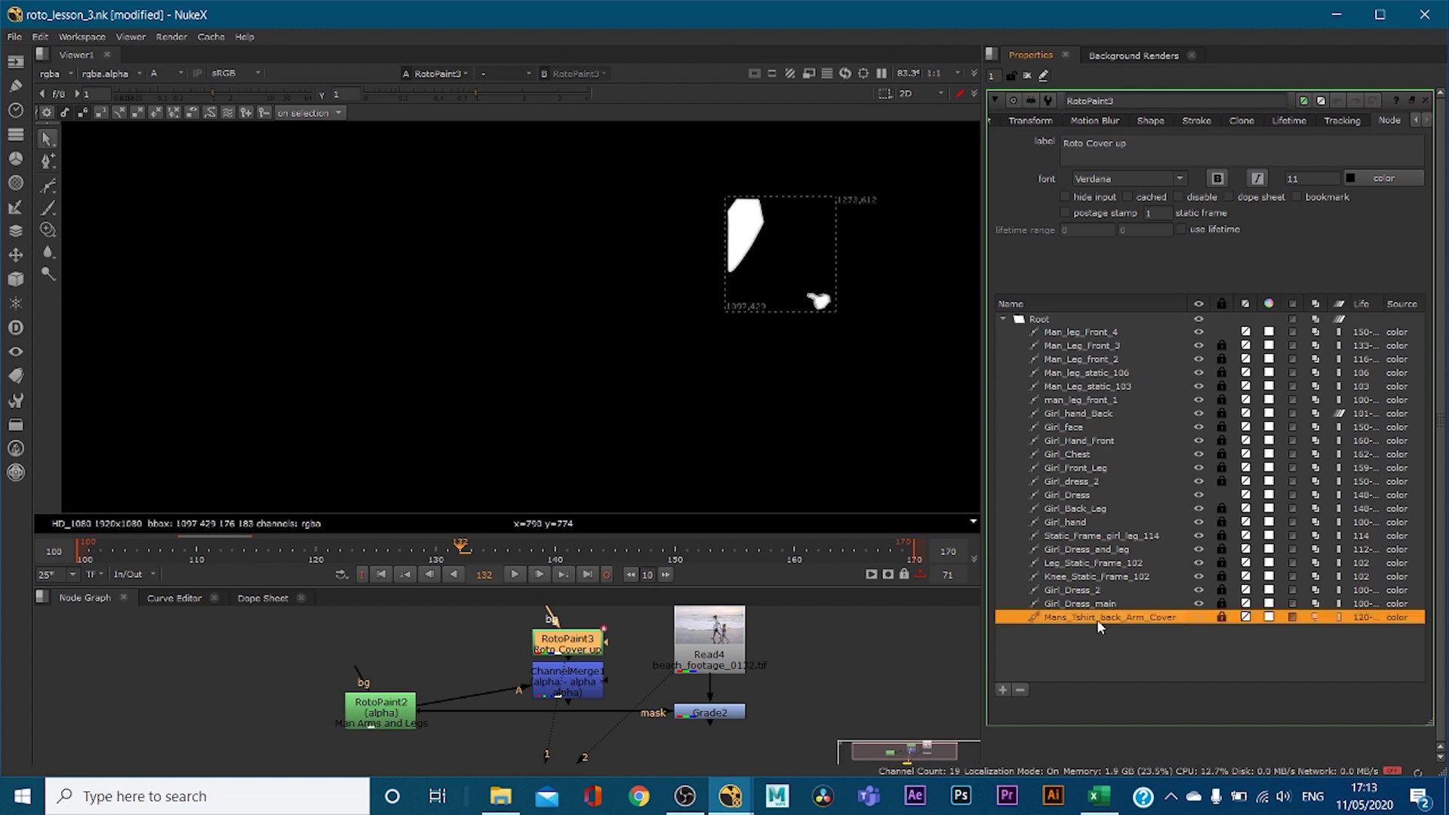
click(1222, 617)
click(1222, 619)
View ChannelMerge1's combined matte, scrub later frames, and return to frame 111
click(572, 692)
key(1)
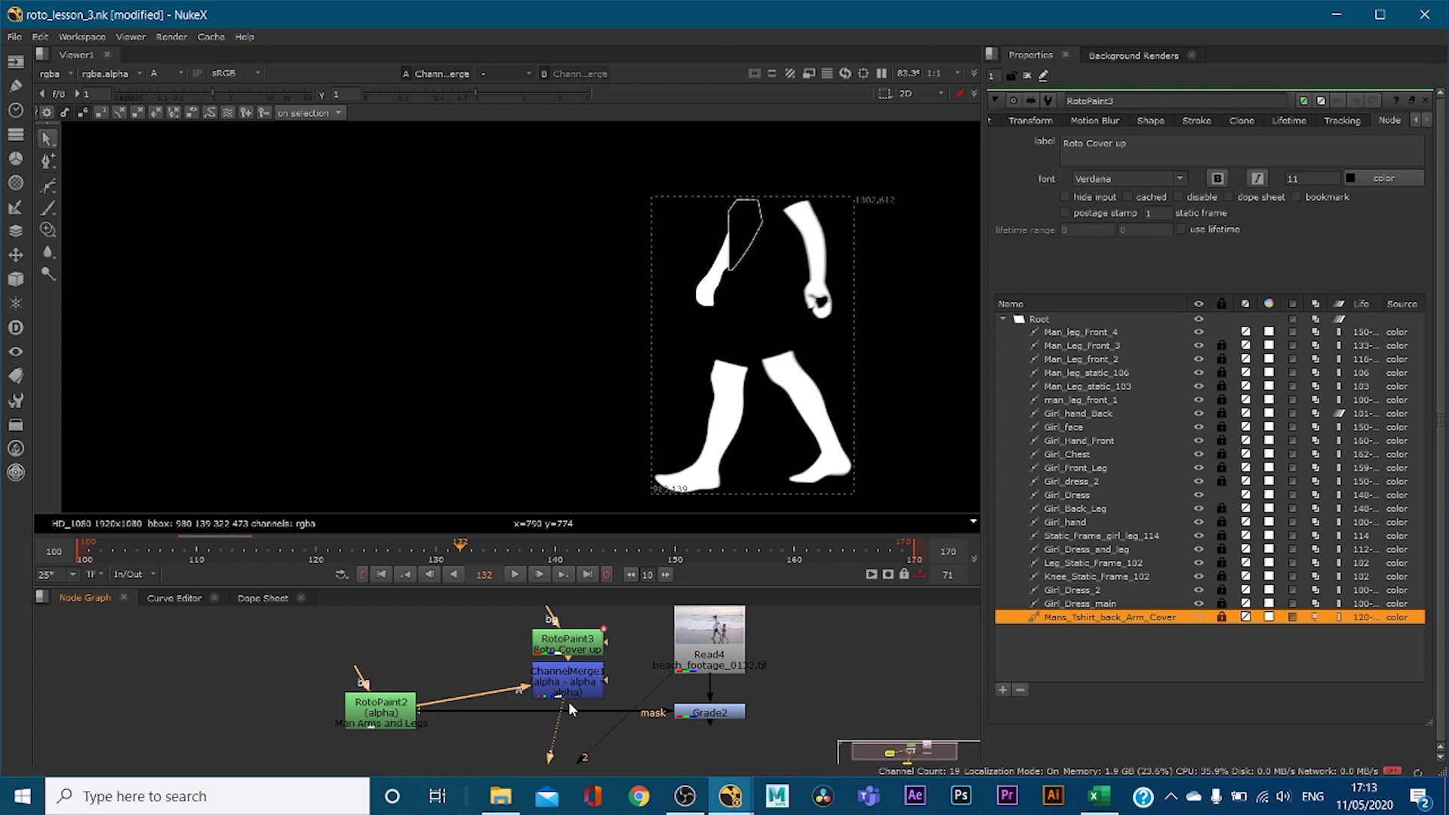
drag(593, 700, 593, 719)
click(571, 645)
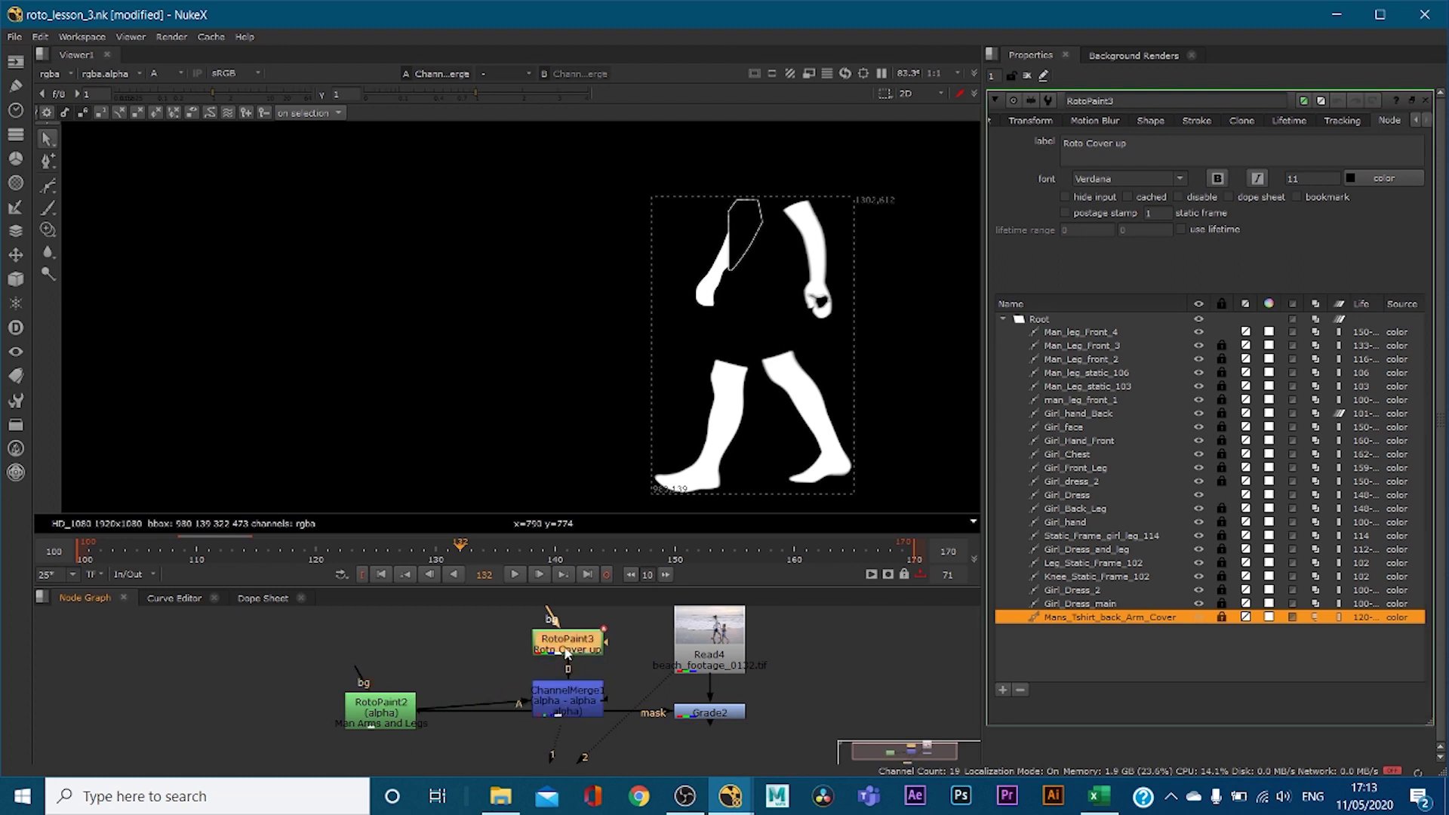
click(567, 701)
drag(509, 547, 761, 556)
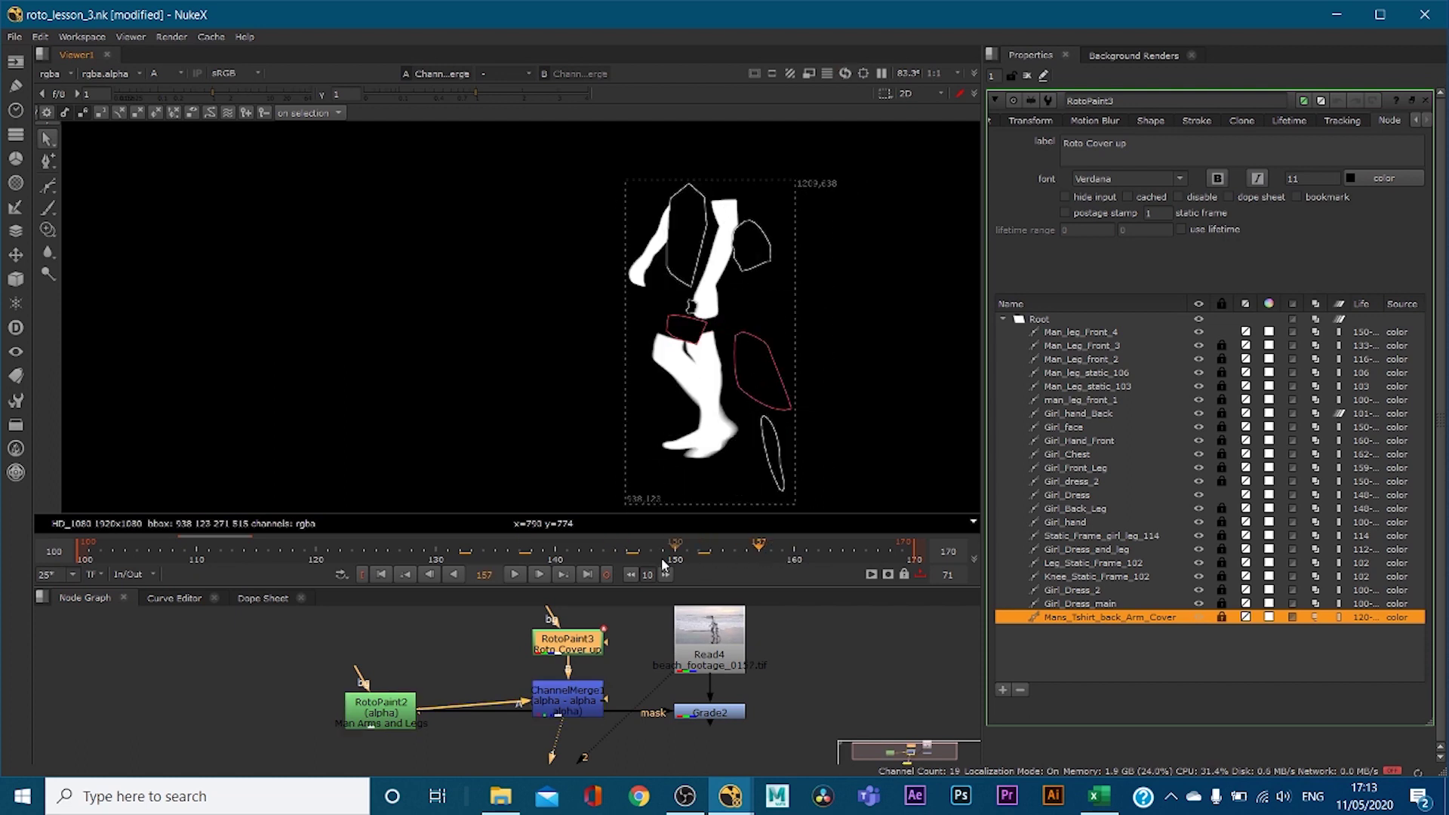
click(208, 557)
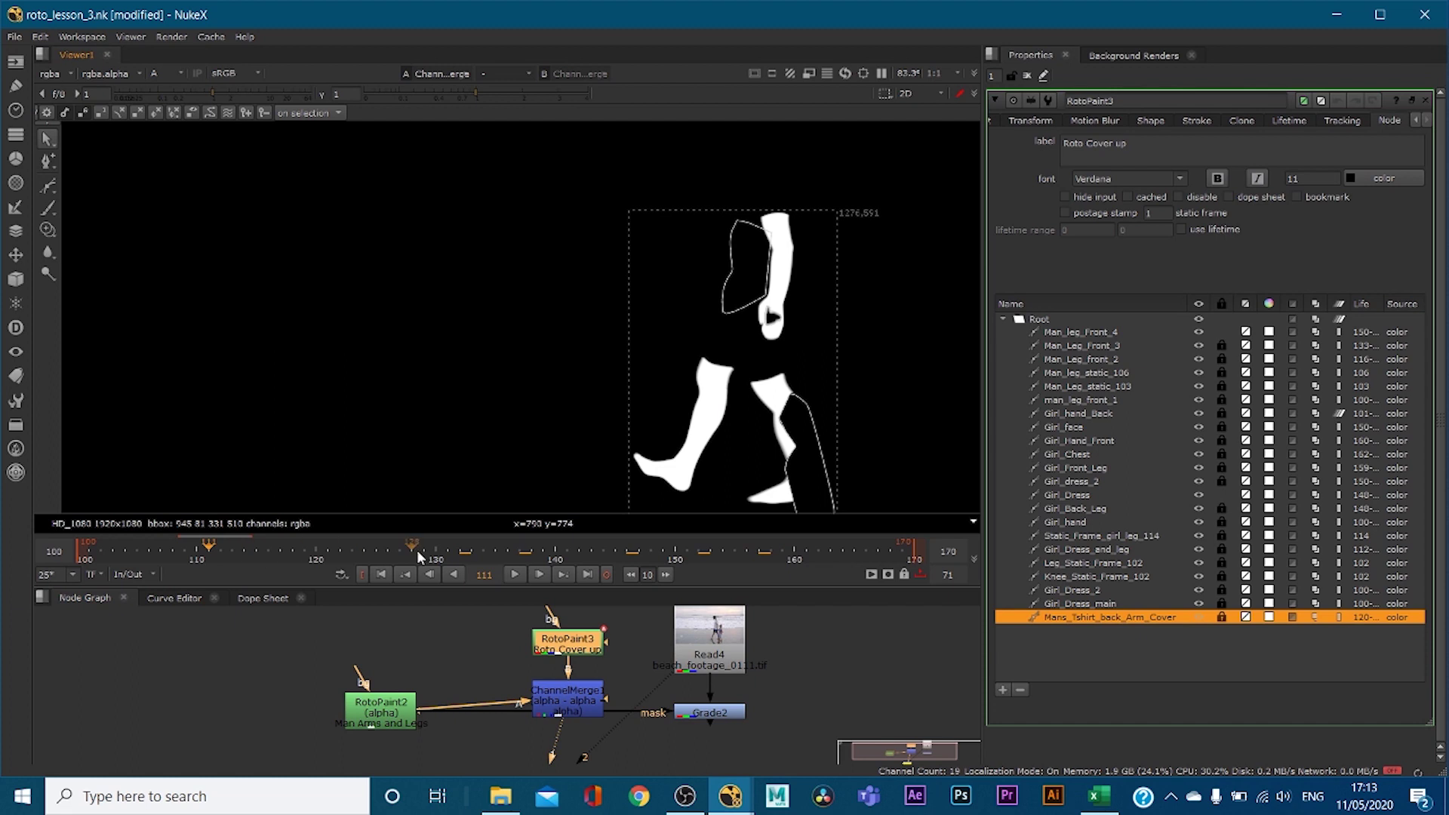
View the Read4 footage in full colour, zoomed in on the girl's legs
click(634, 696)
key(2)
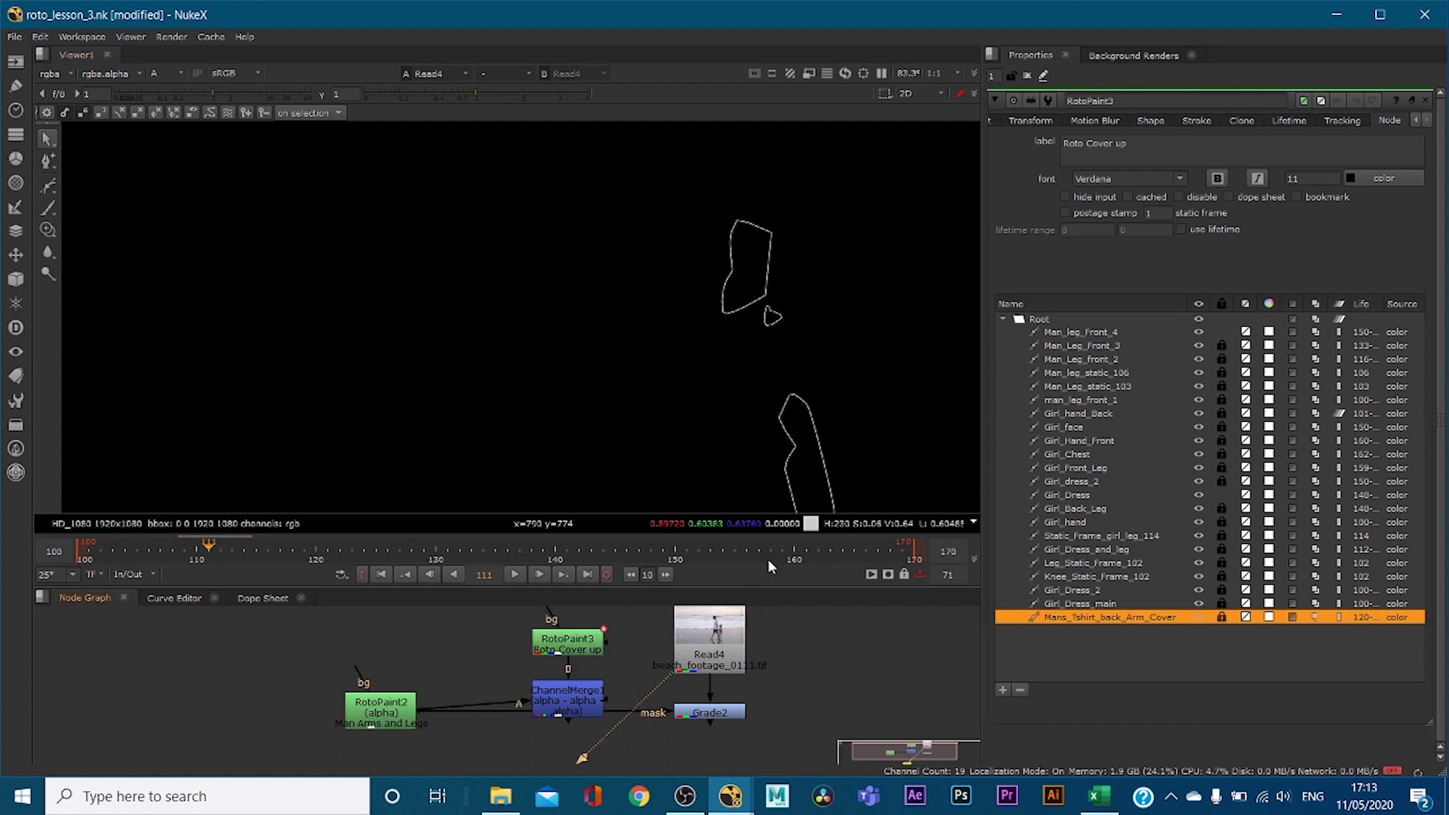
key(a)
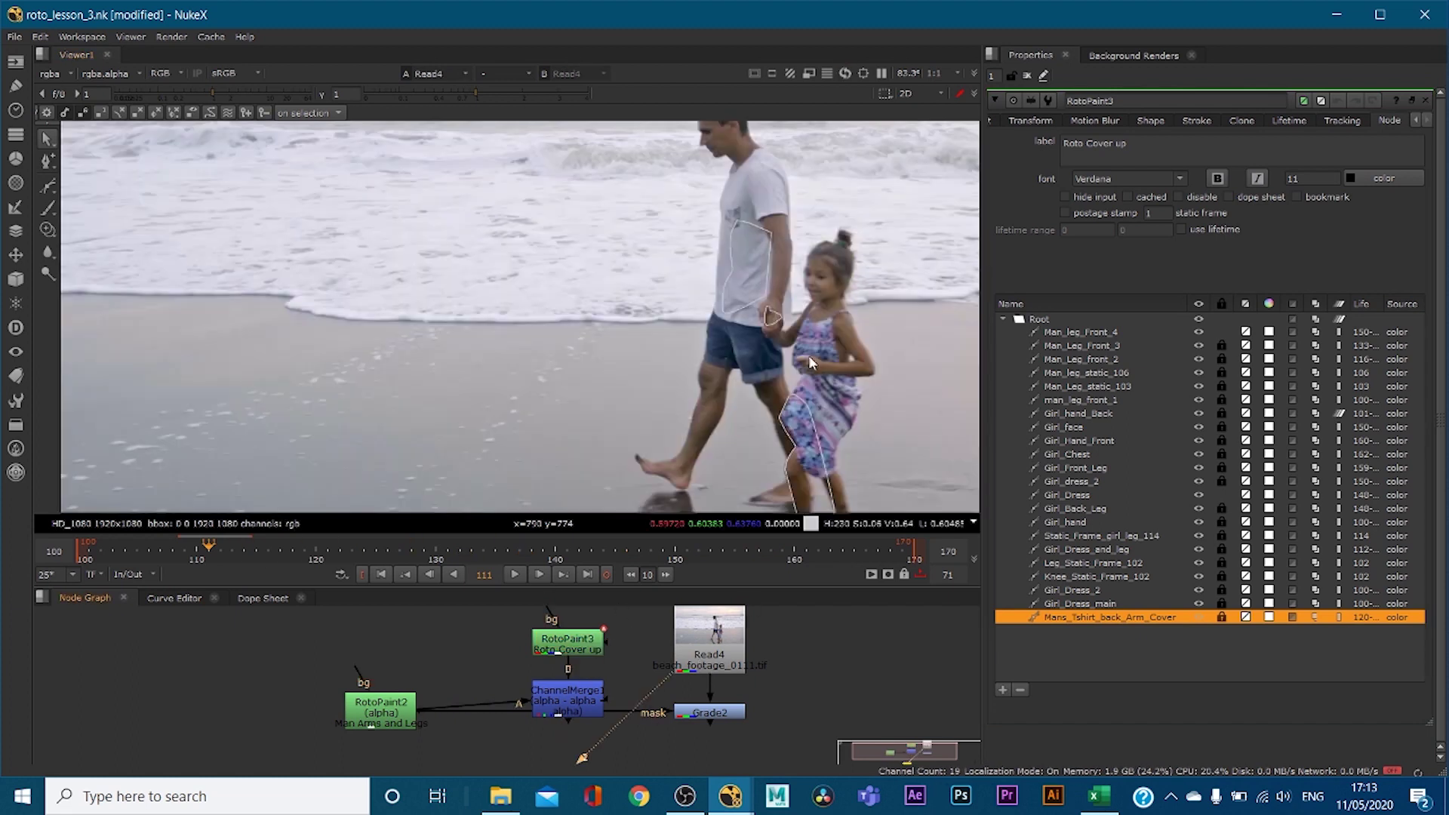
scroll(686, 407, up, 4)
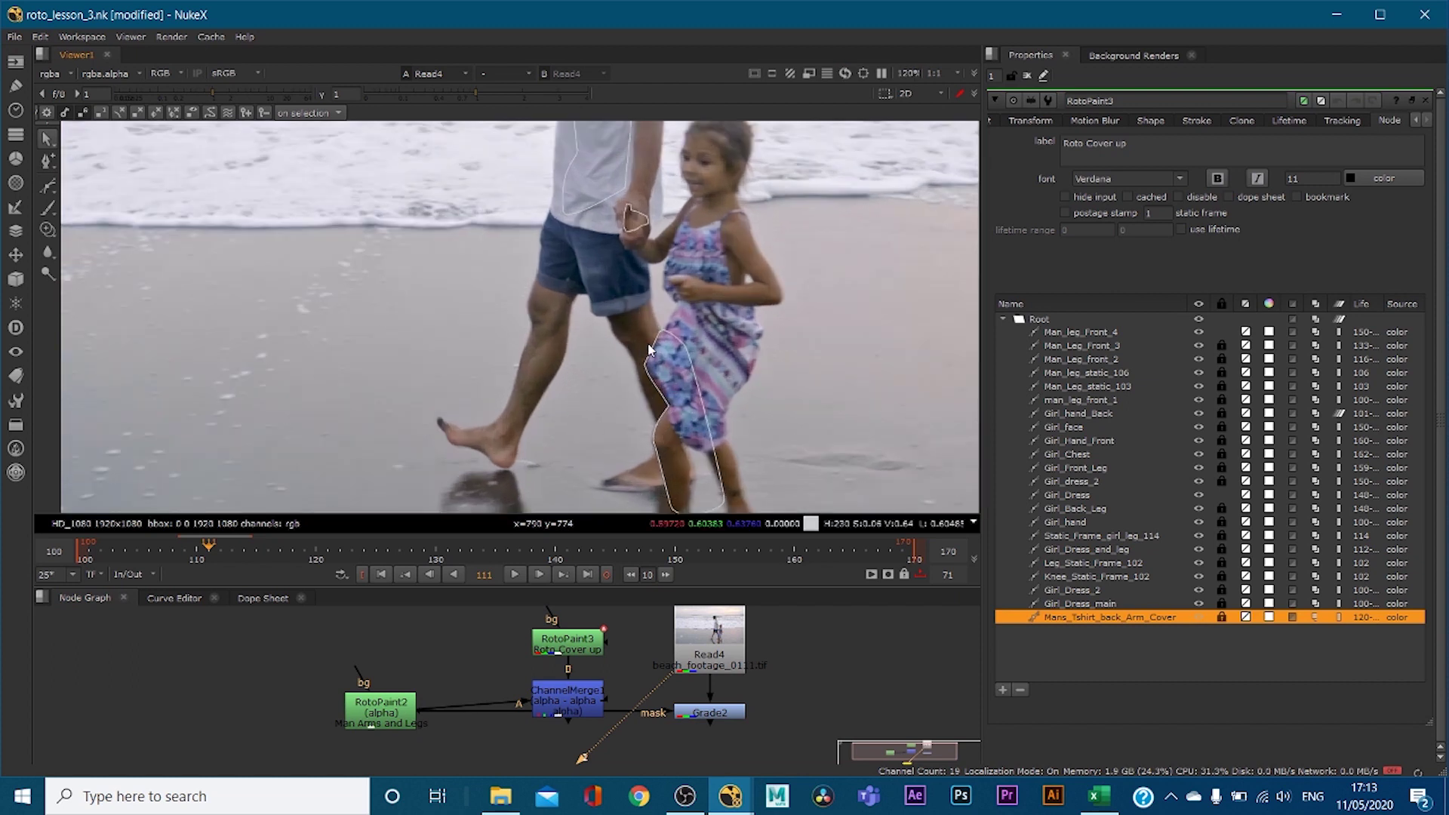
scroll(686, 454, up, 2)
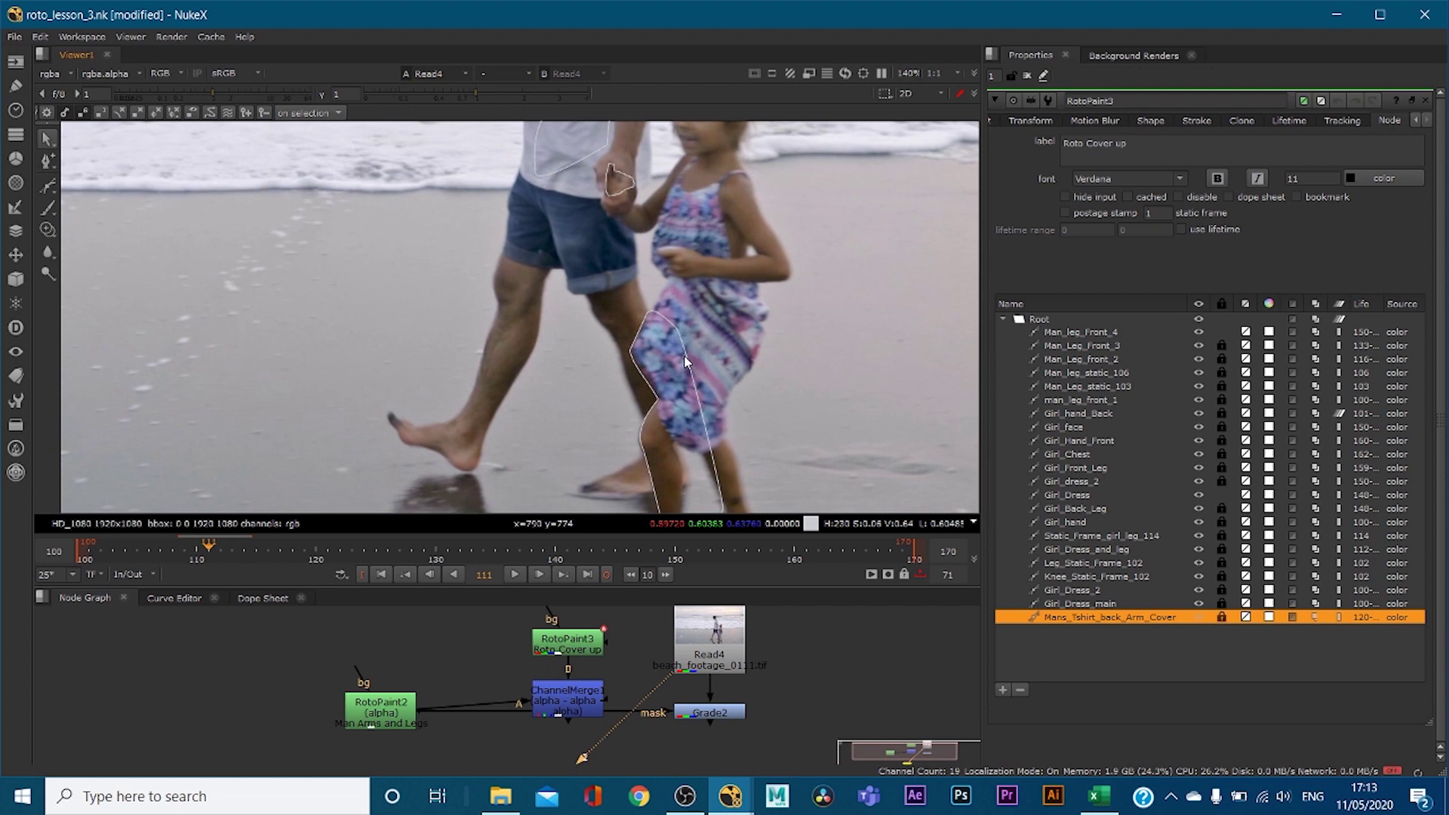
middle_drag(684, 522, 656, 437)
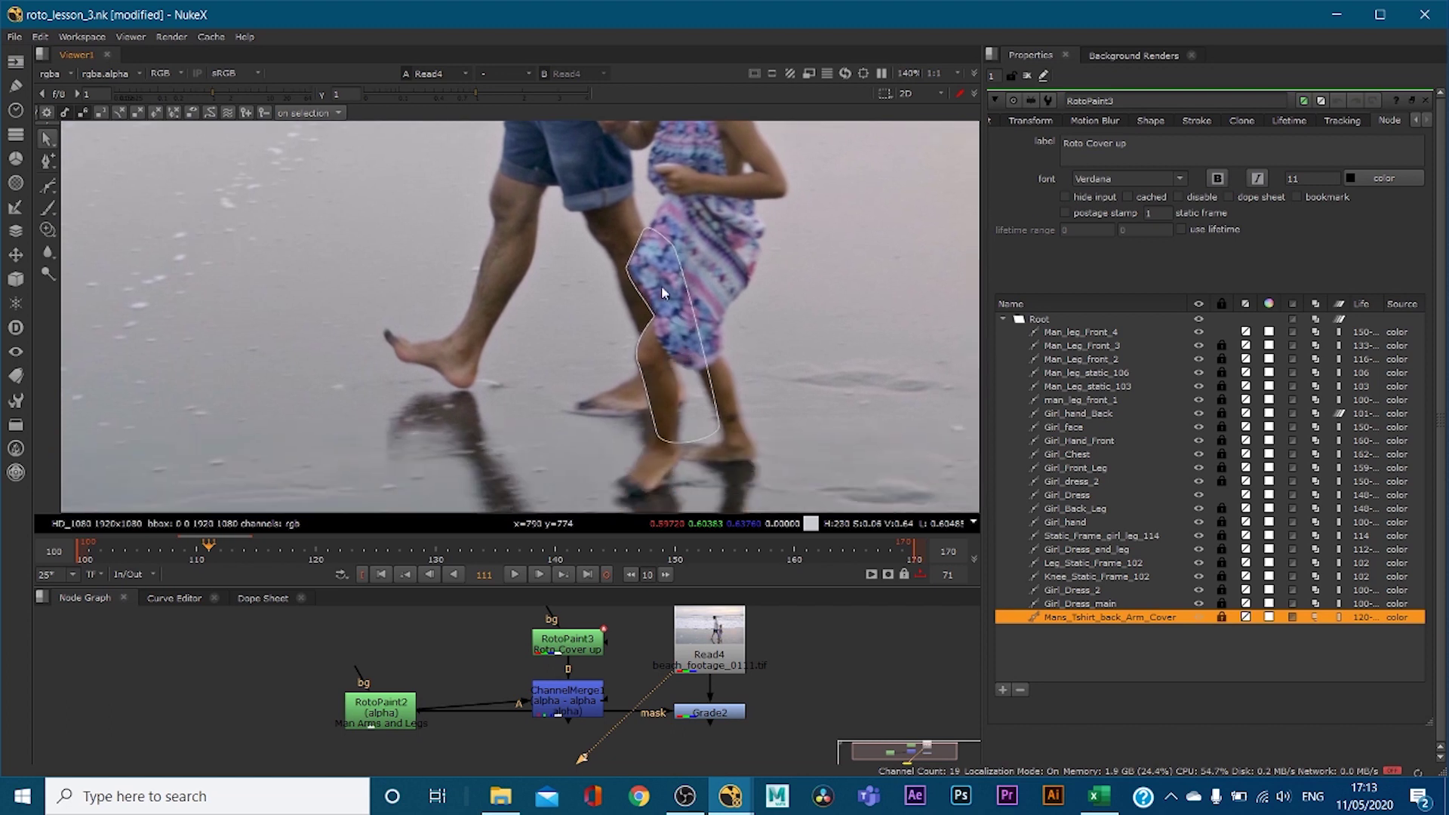
Step through frames 114, 118, 122 and 120, then move ChannelMerge1 back up
key(Right)
key(Right)
key(Right)
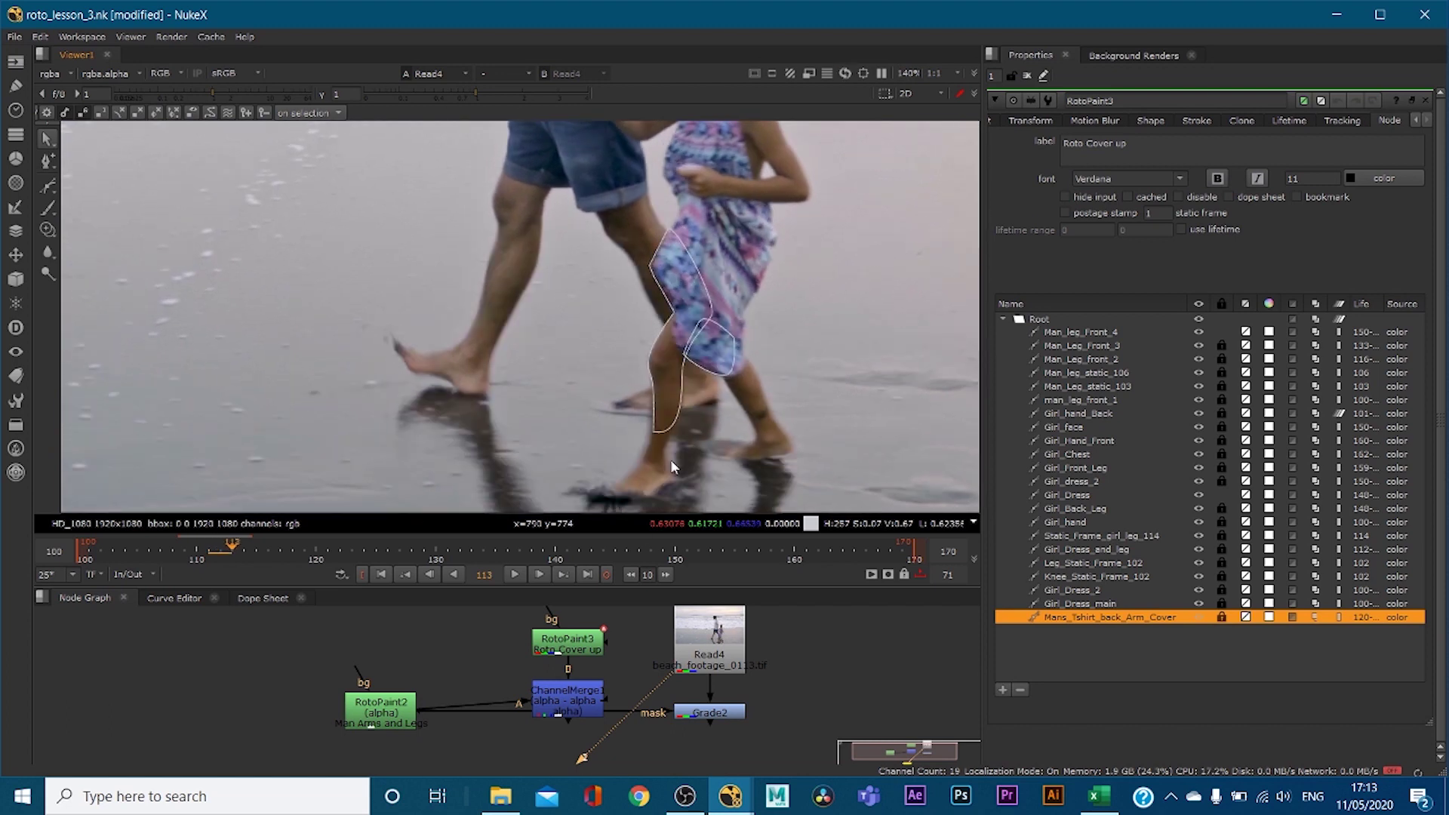
click(563, 646)
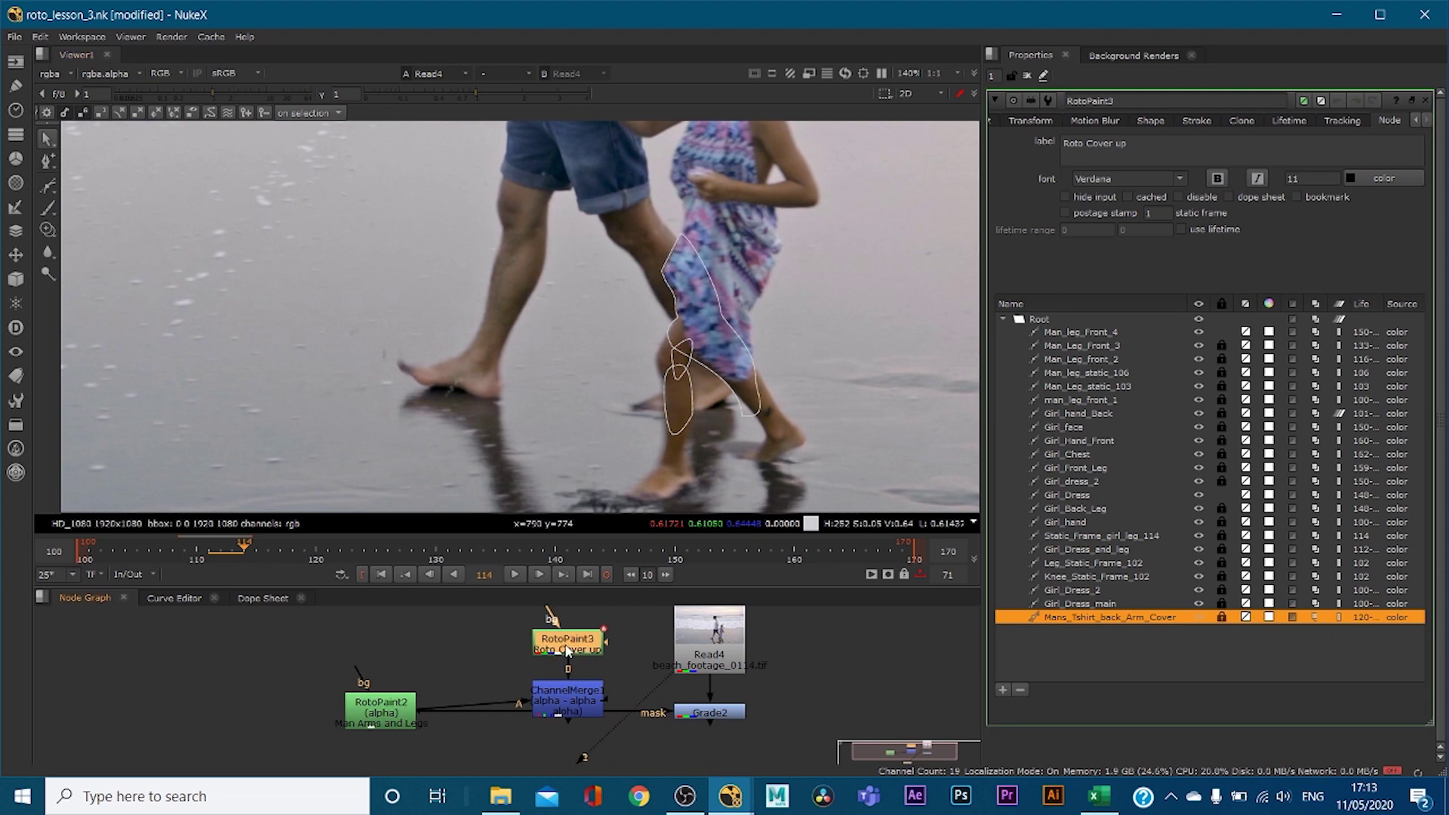
key(Right)
key(Right)
key(Right)
key(Right)
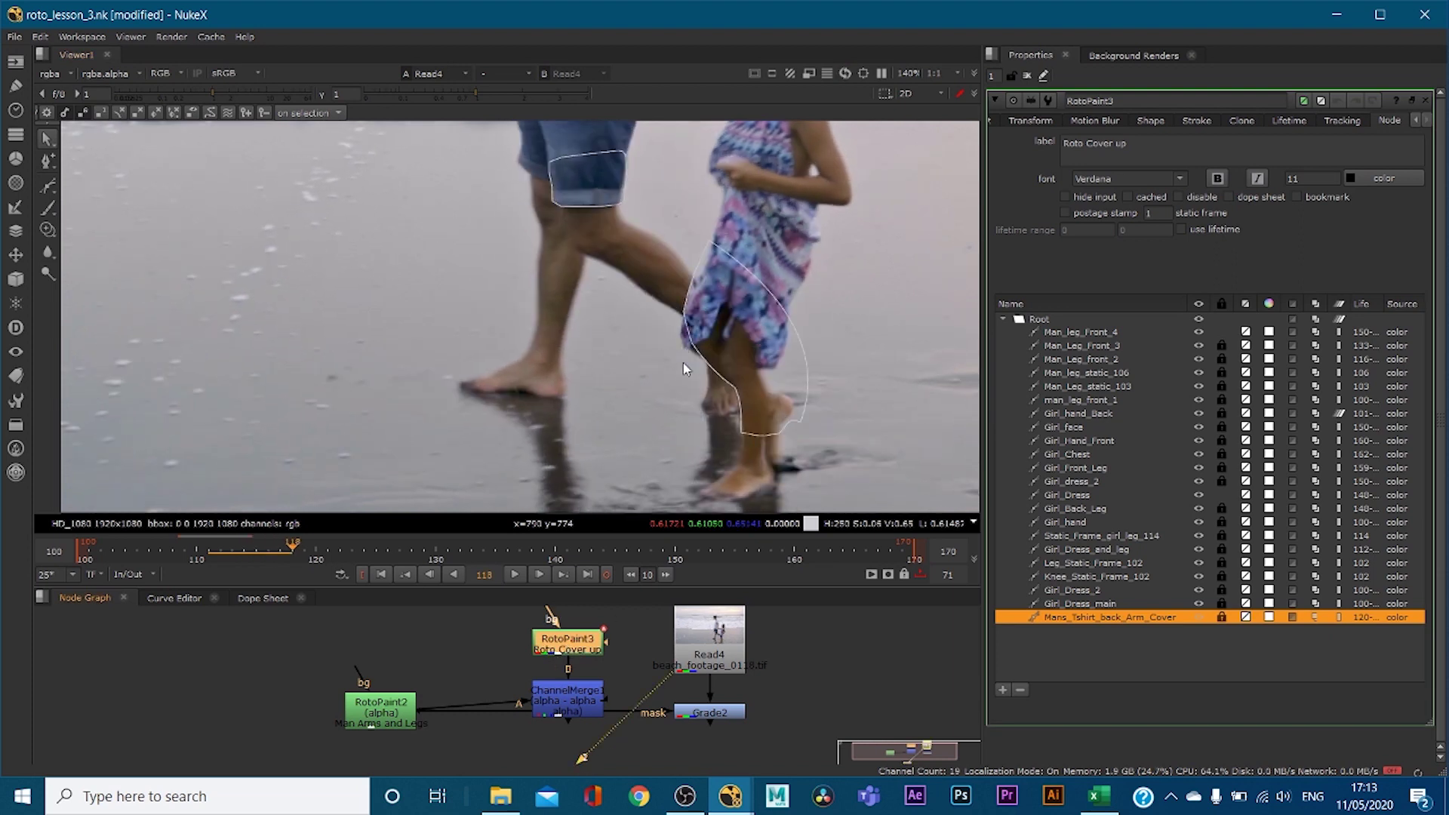
key(Right)
key(Right)
key(Right)
key(Right)
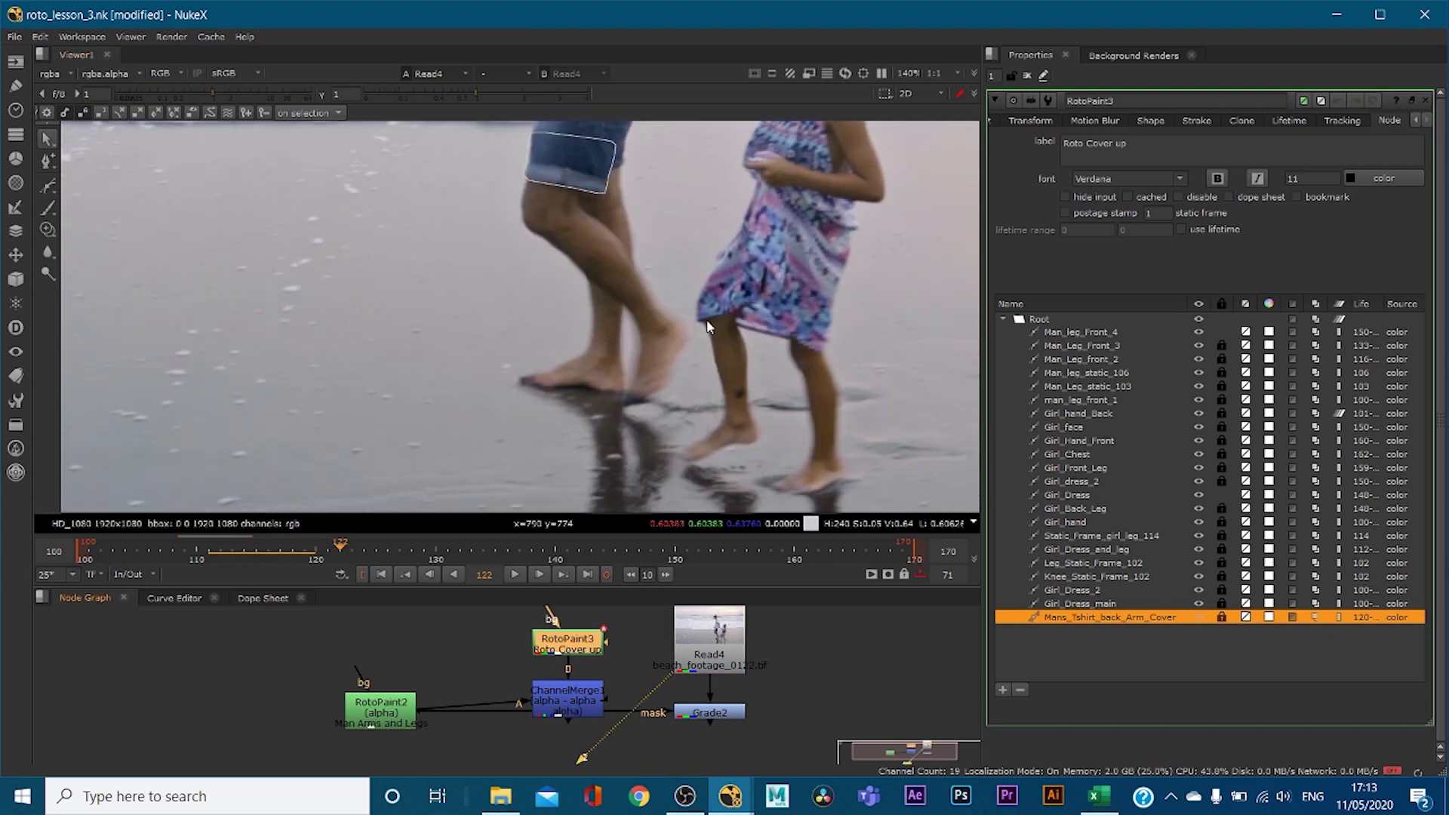
key(Left)
key(Left)
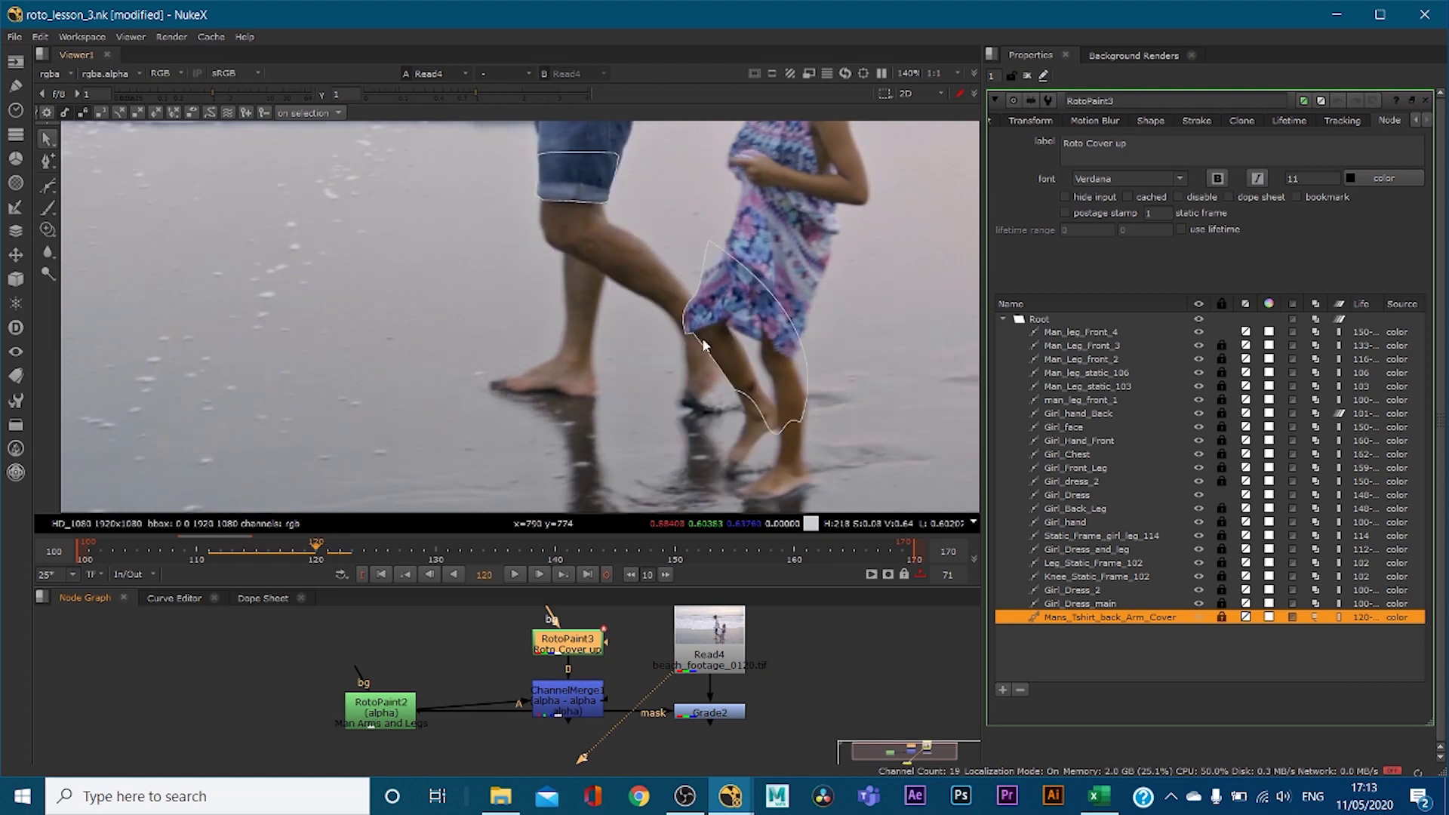
drag(594, 693, 594, 674)
View RotoPaint3's cover-up matte, then RotoPaint2's alpha channel
click(576, 644)
key(1)
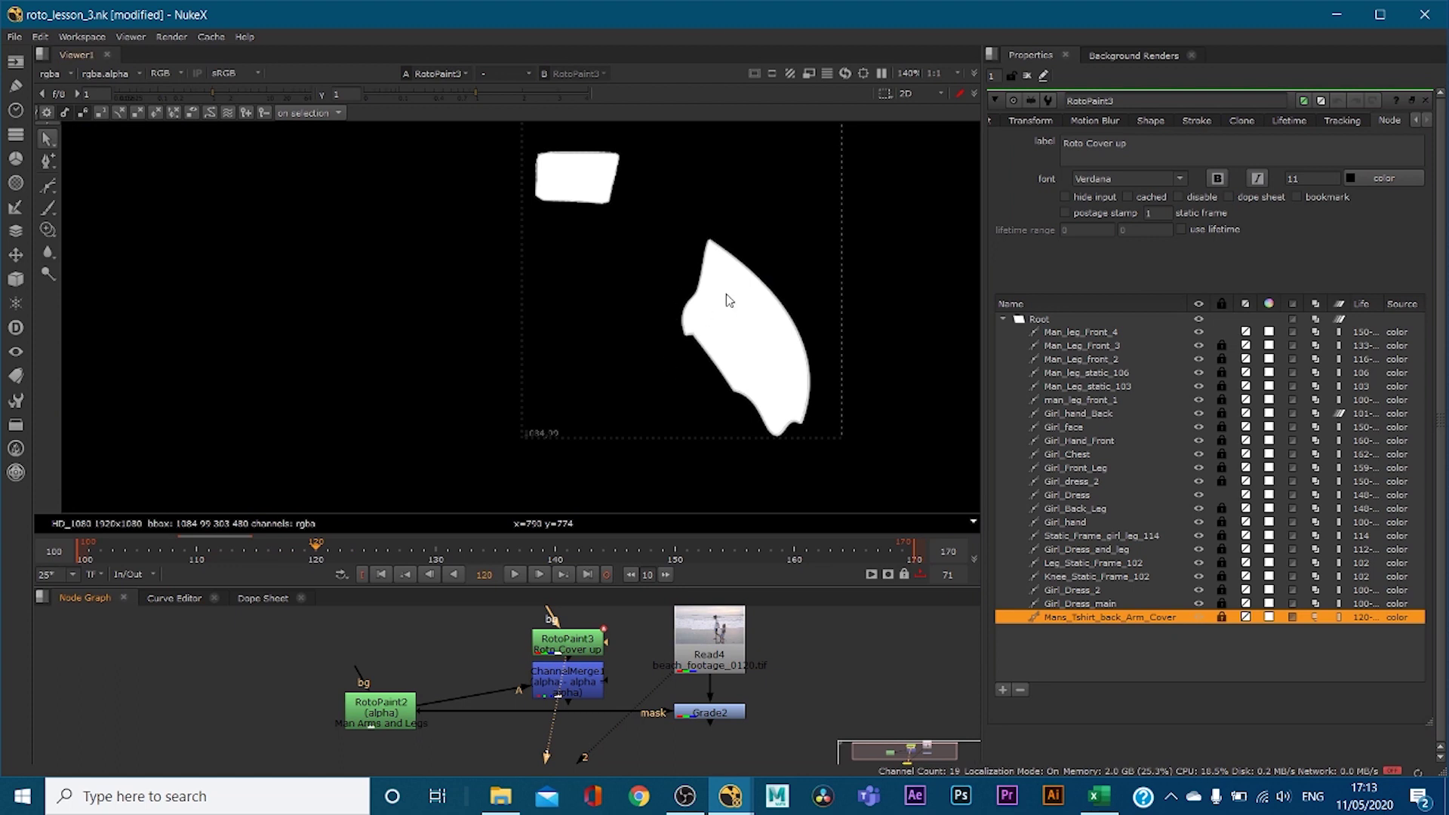
click(396, 705)
key(1)
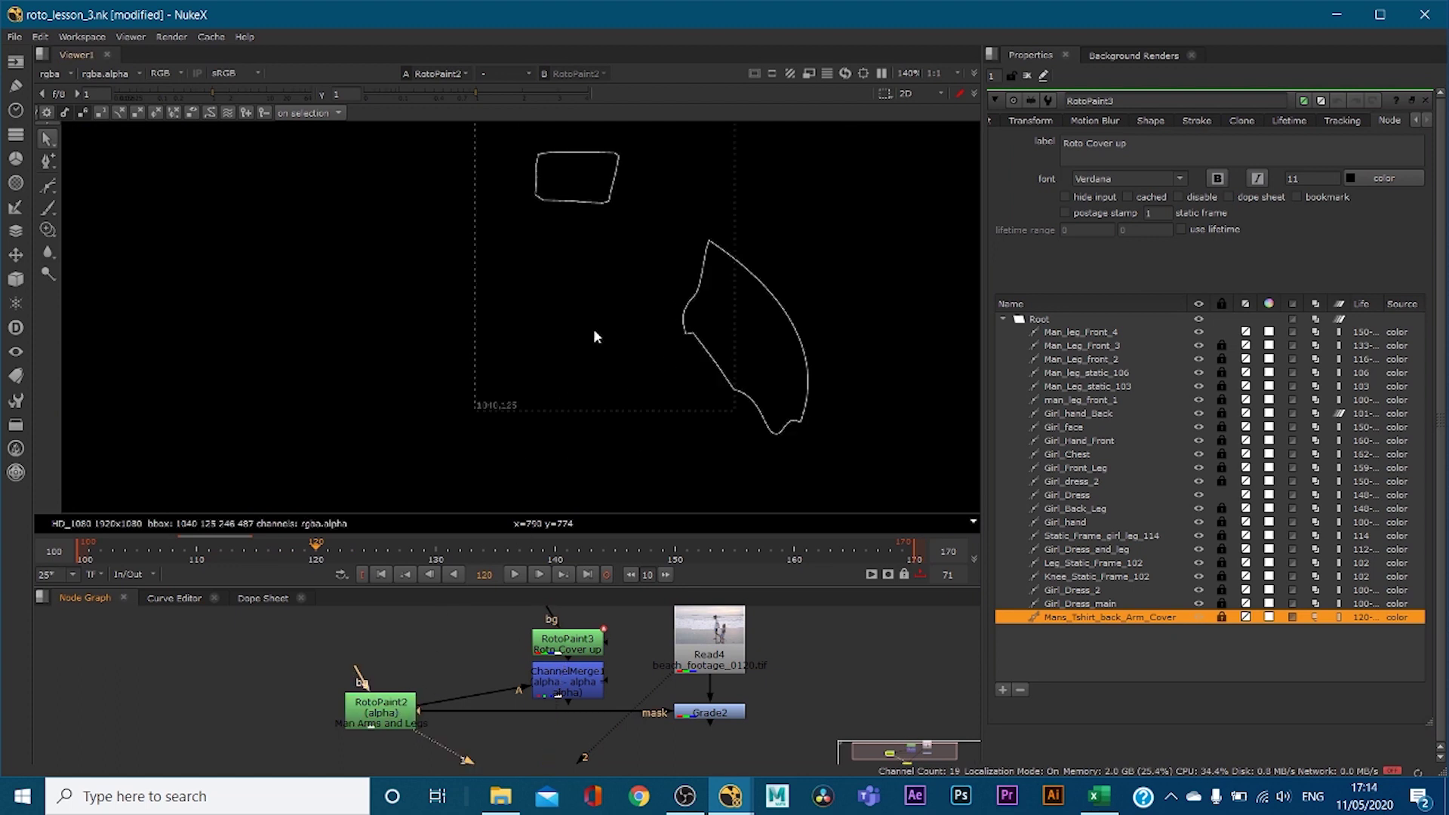
key(a)
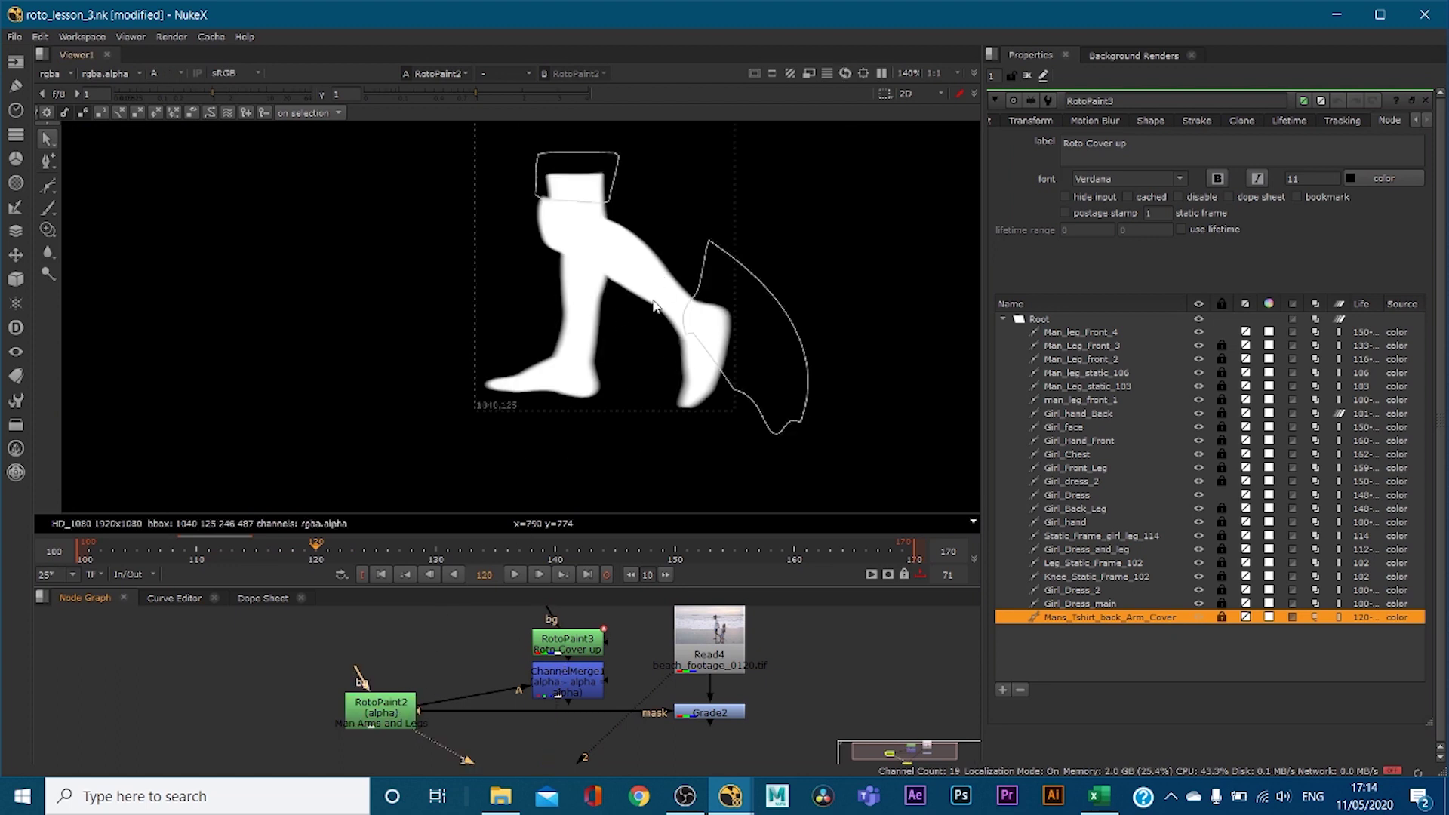
Open ChannelMerge1's minus-operation settings and view its result, checking both roto inputs
click(573, 691)
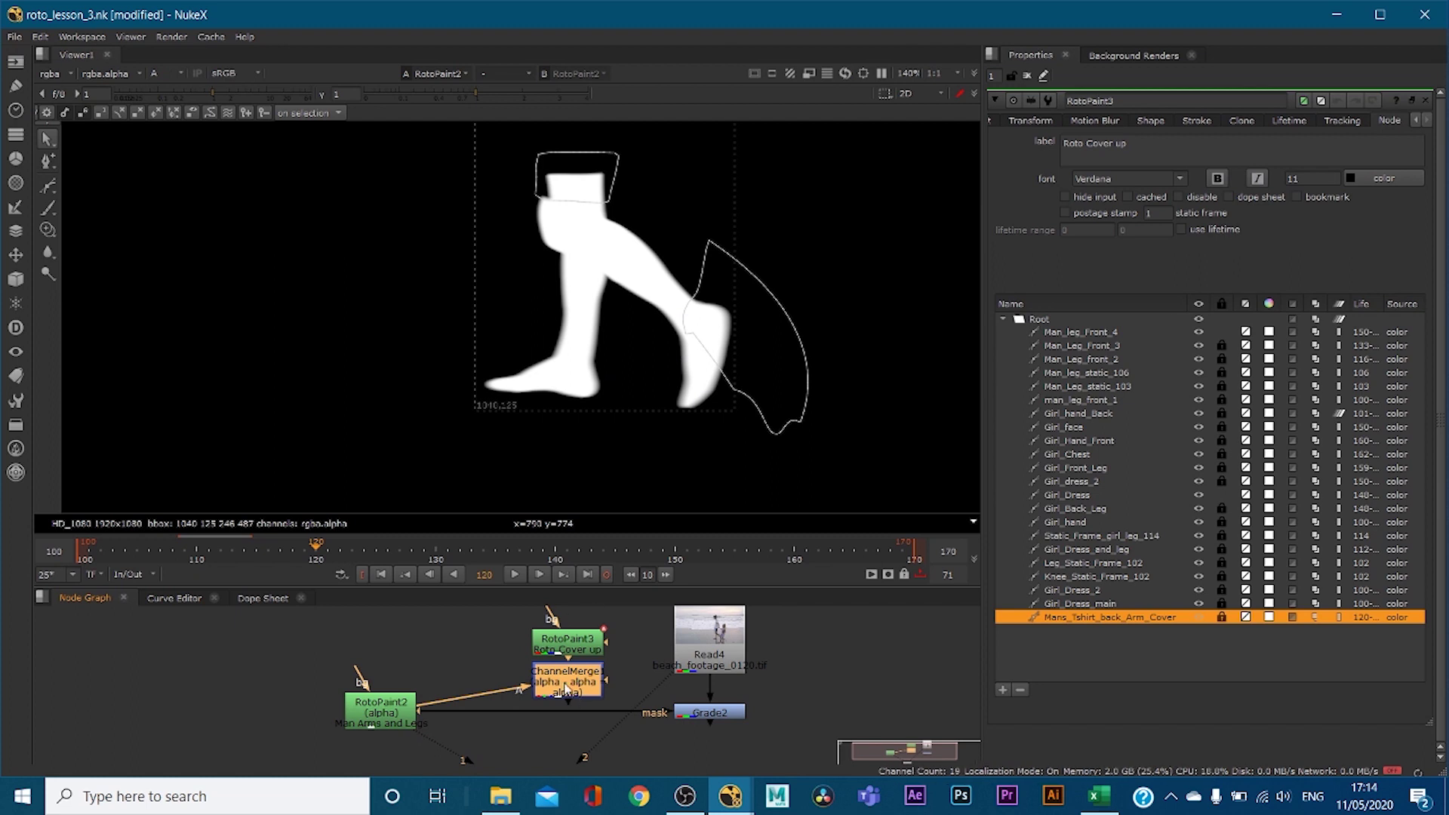
double_click(566, 688)
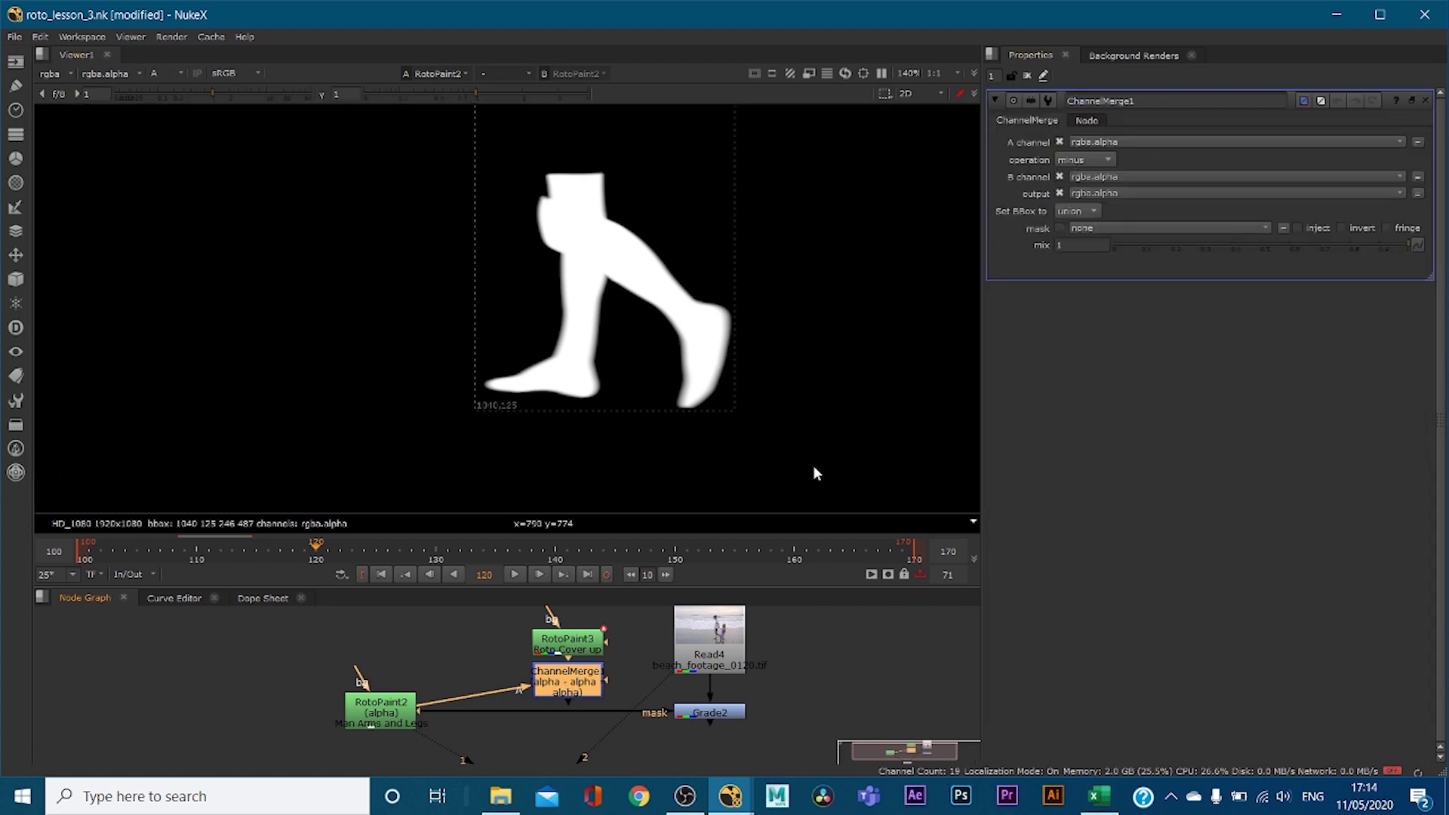
drag(575, 687, 575, 701)
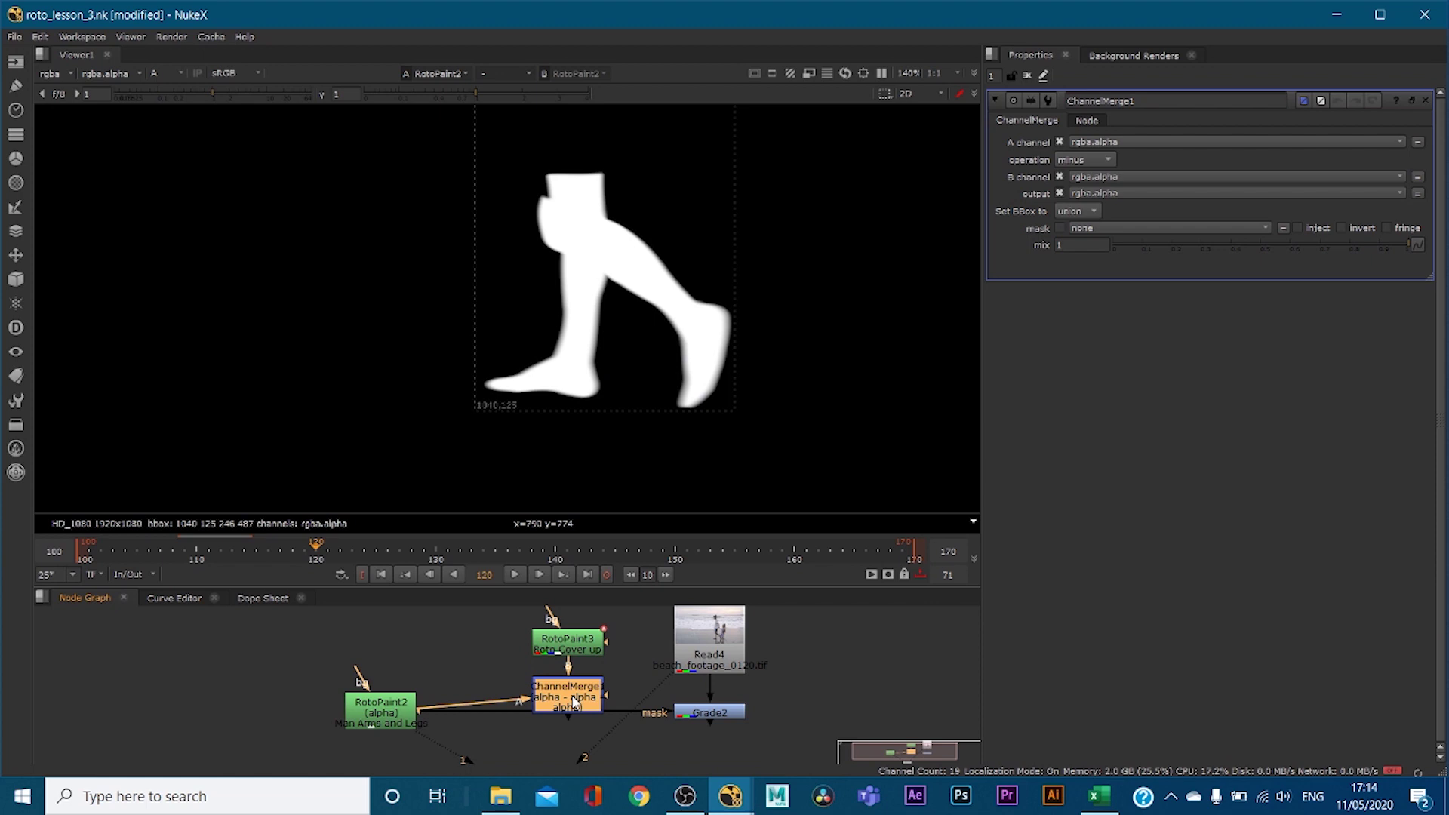
key(1)
click(377, 711)
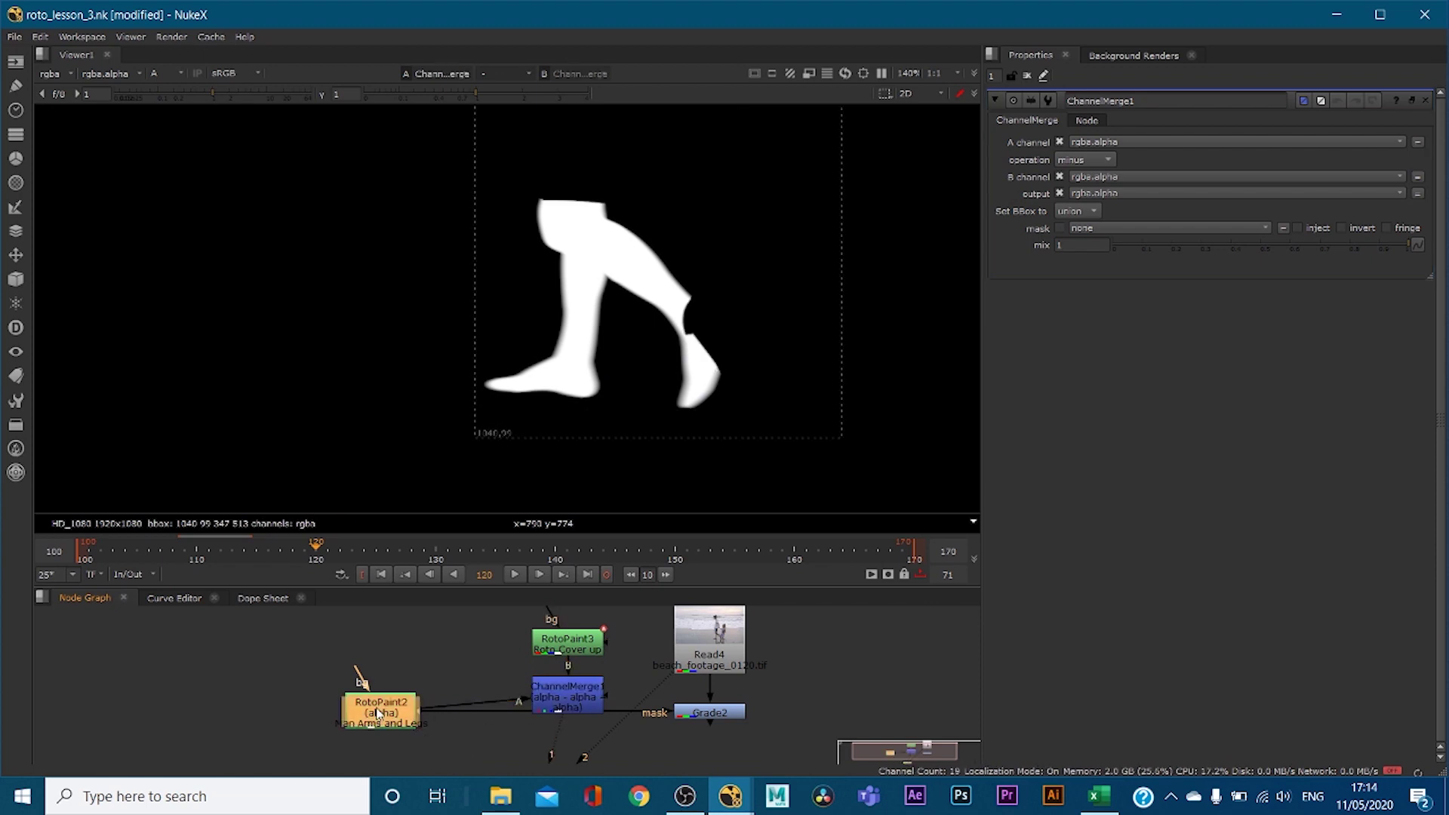
click(573, 646)
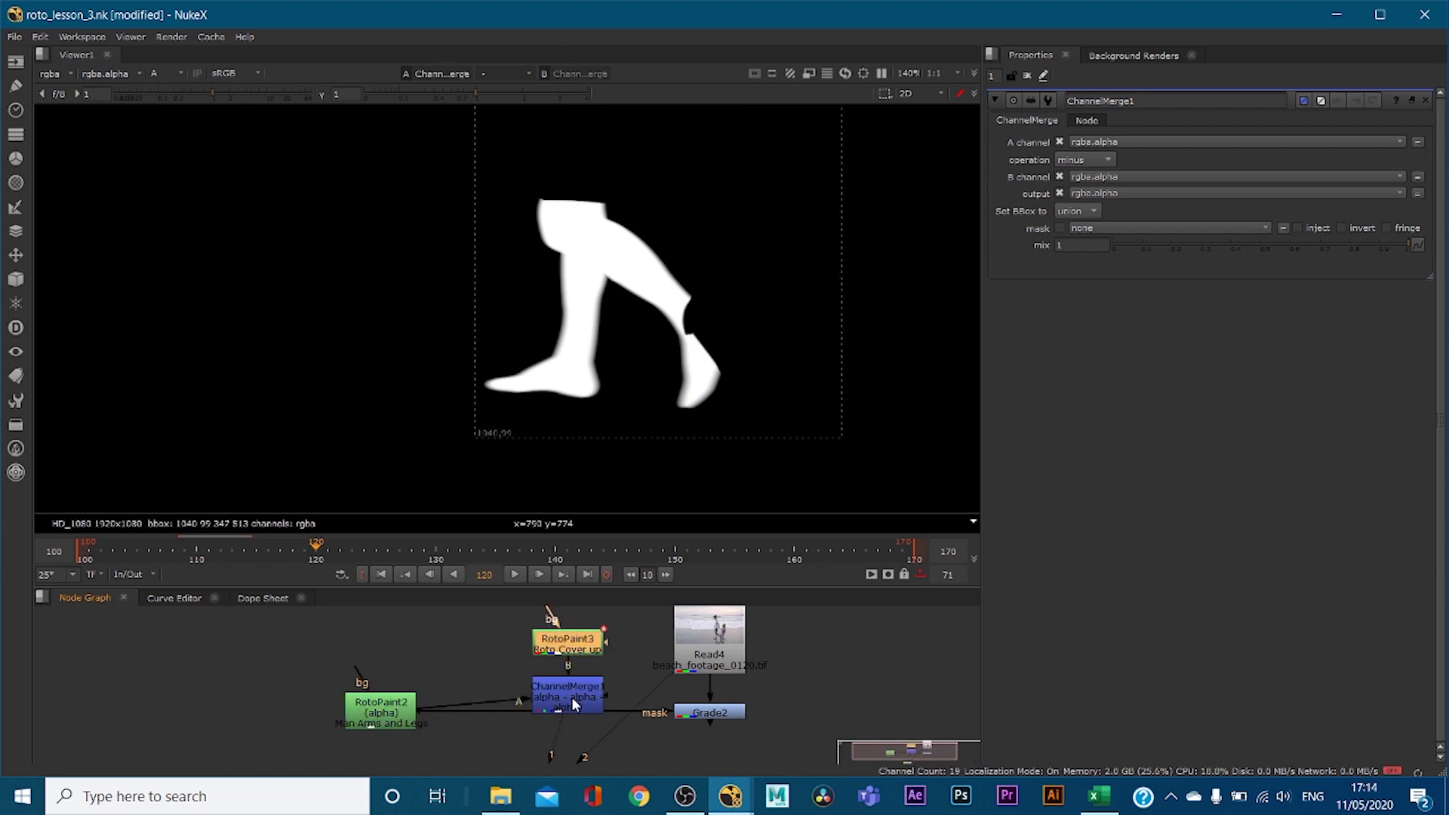
click(574, 683)
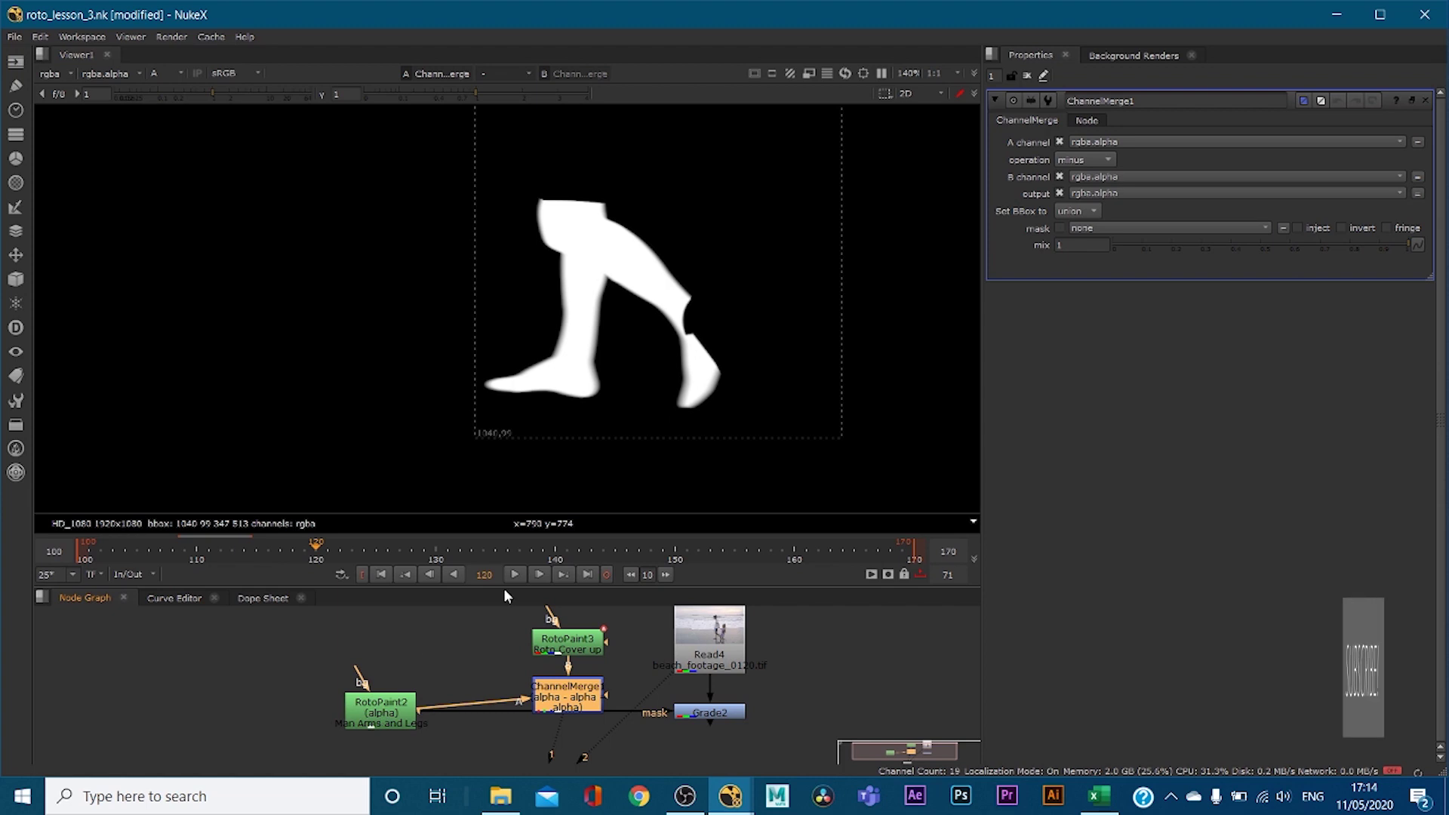
click(572, 642)
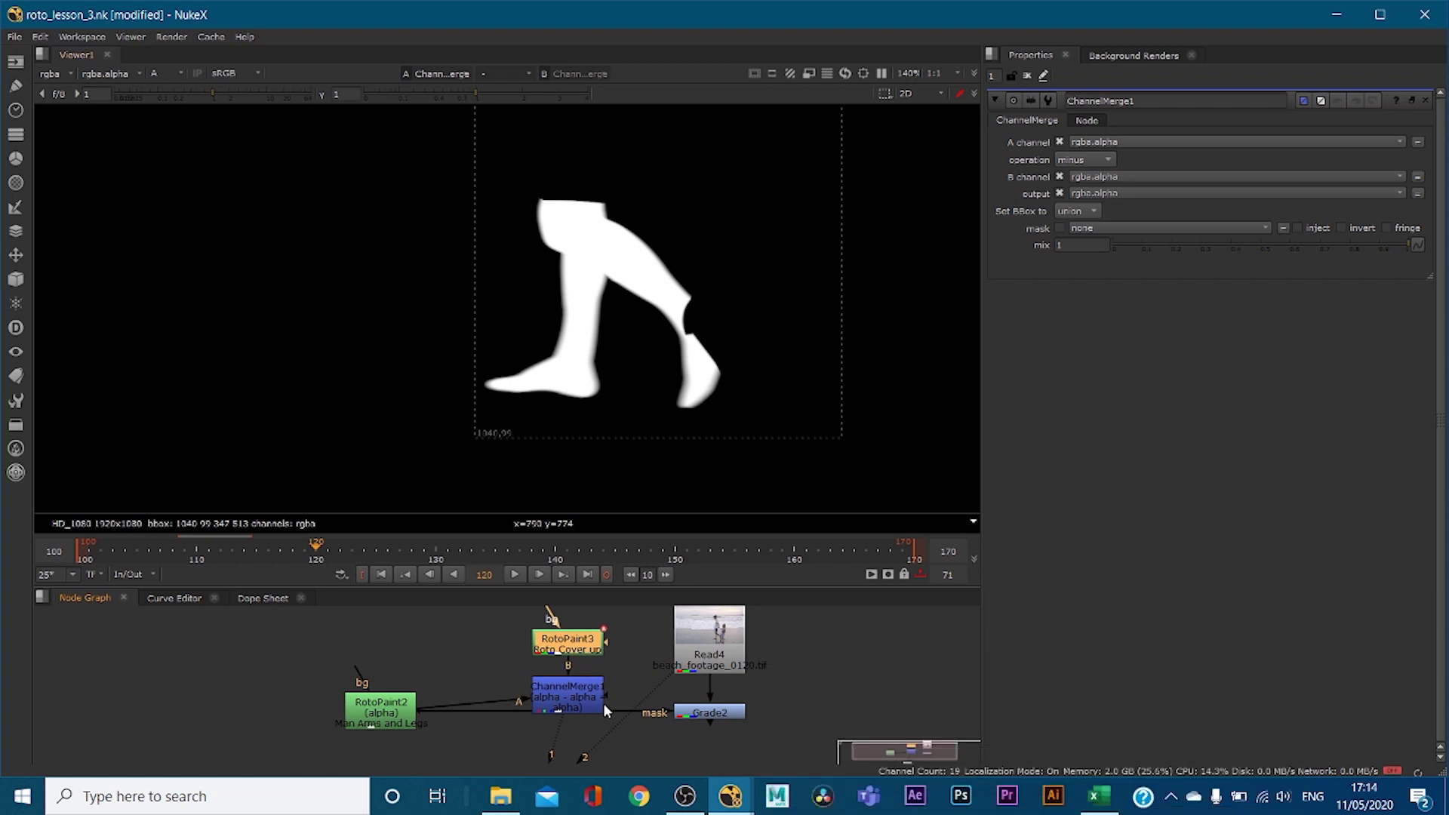
Nudge ChannelMerge1 down, move to frame 157, and zoom the viewer out
drag(576, 700, 576, 717)
click(632, 547)
click(759, 546)
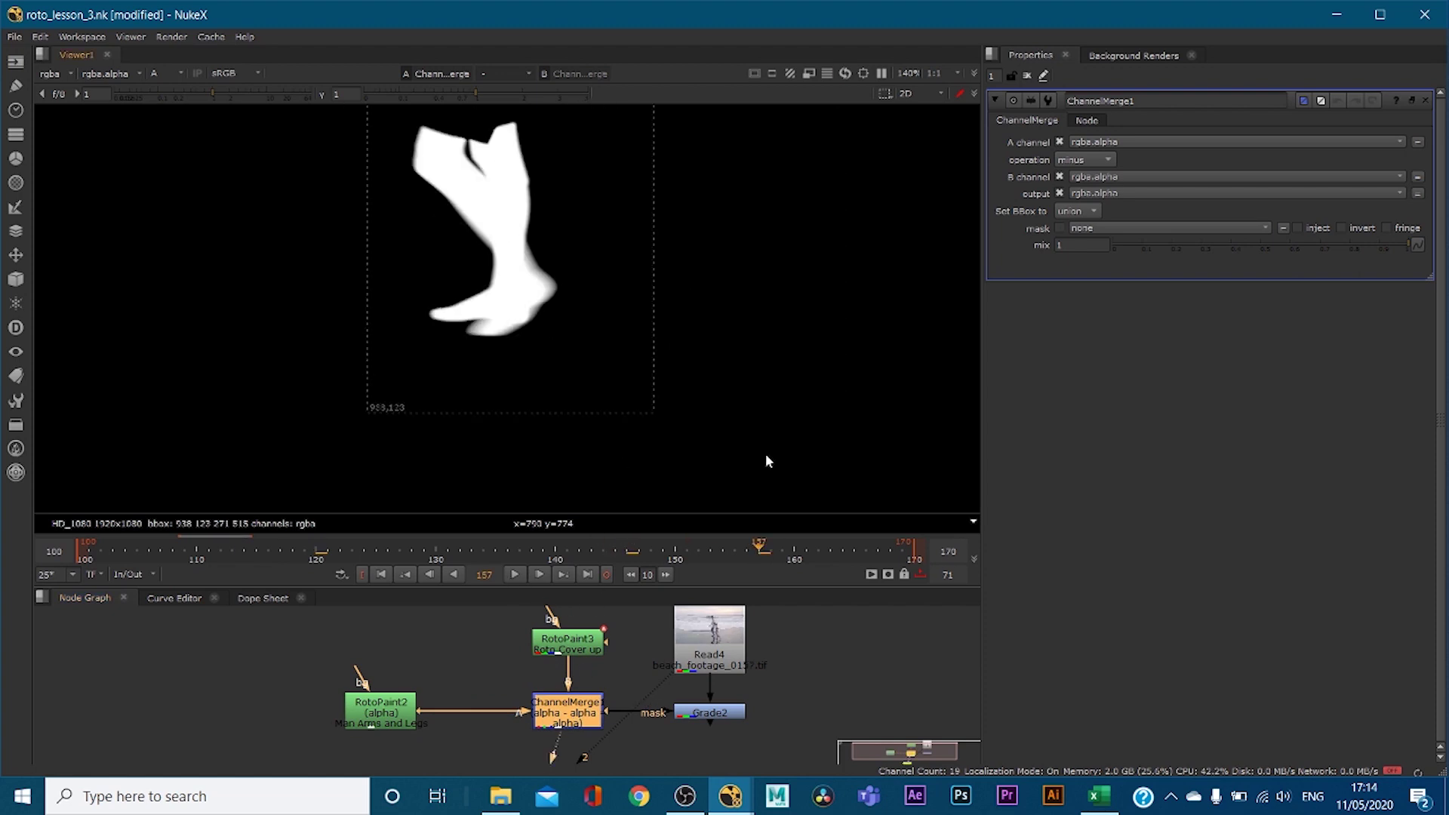
scroll(672, 433, down, 4)
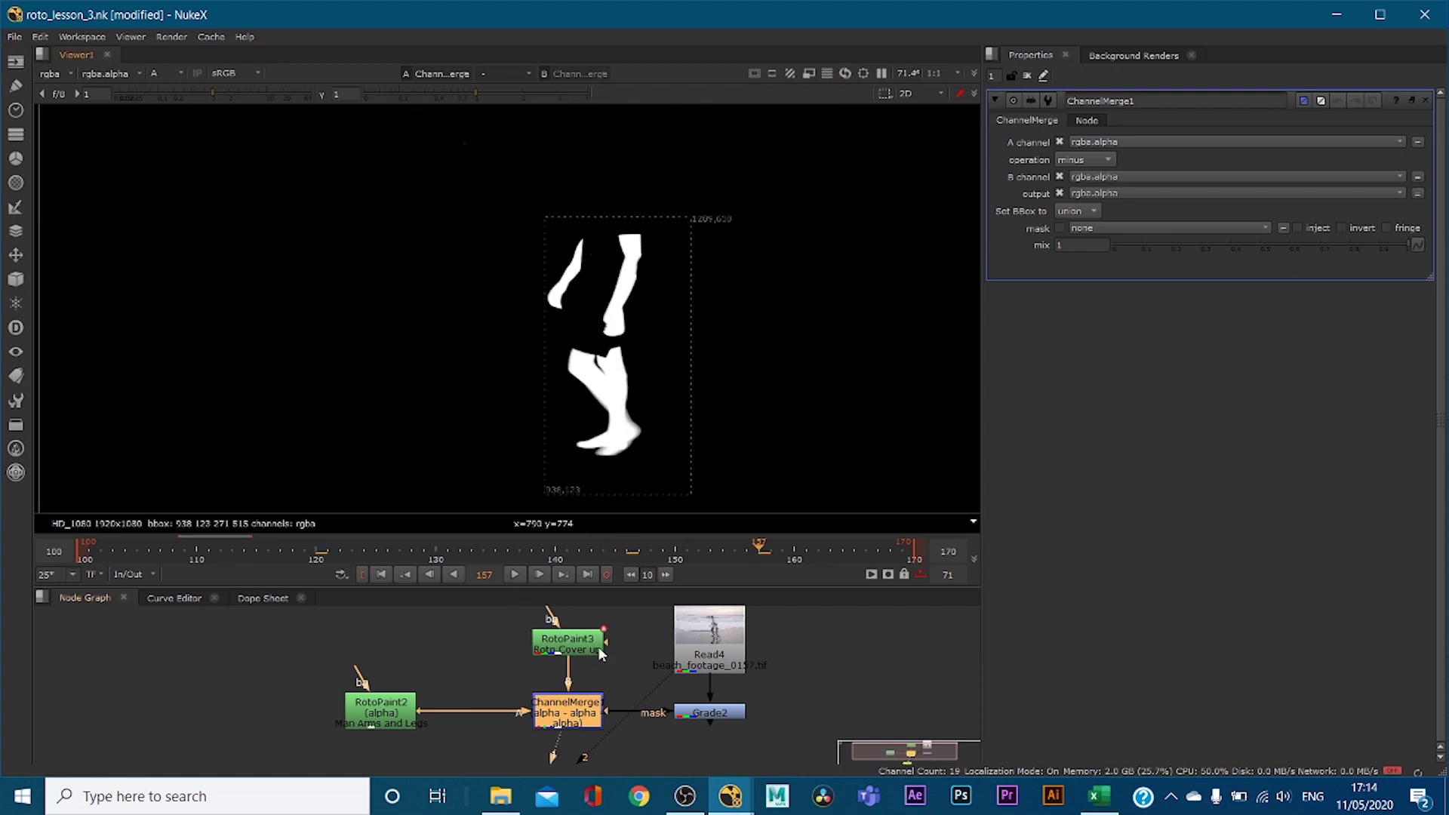
View RotoPaint2's matte in the viewer, then select ChannelMerge1 for comparison
click(415, 719)
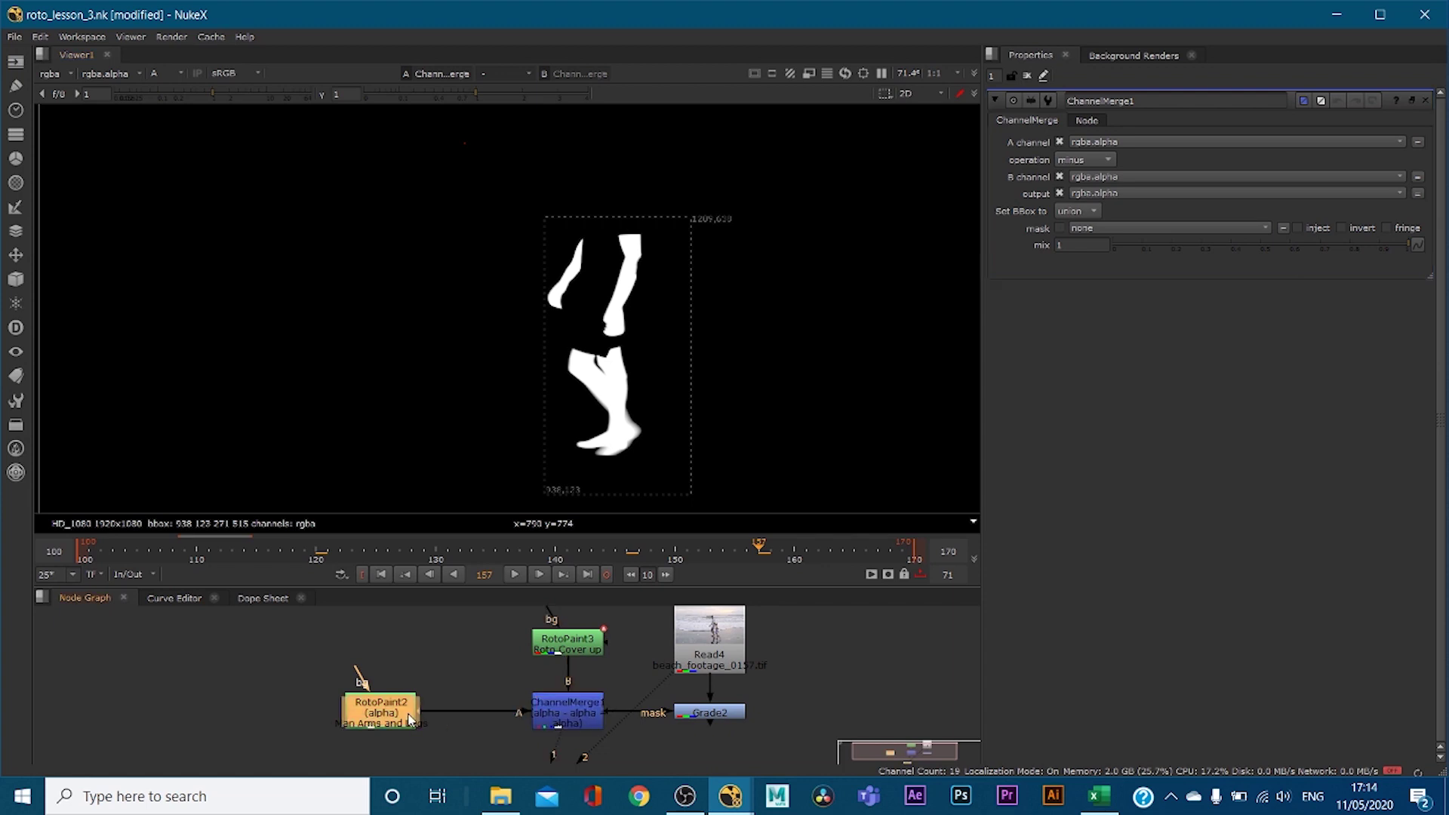
key(1)
click(580, 722)
View the ChannelMerge1 matte again, then view Grade2's graded footage and inspect it
key(1)
click(704, 715)
key(1)
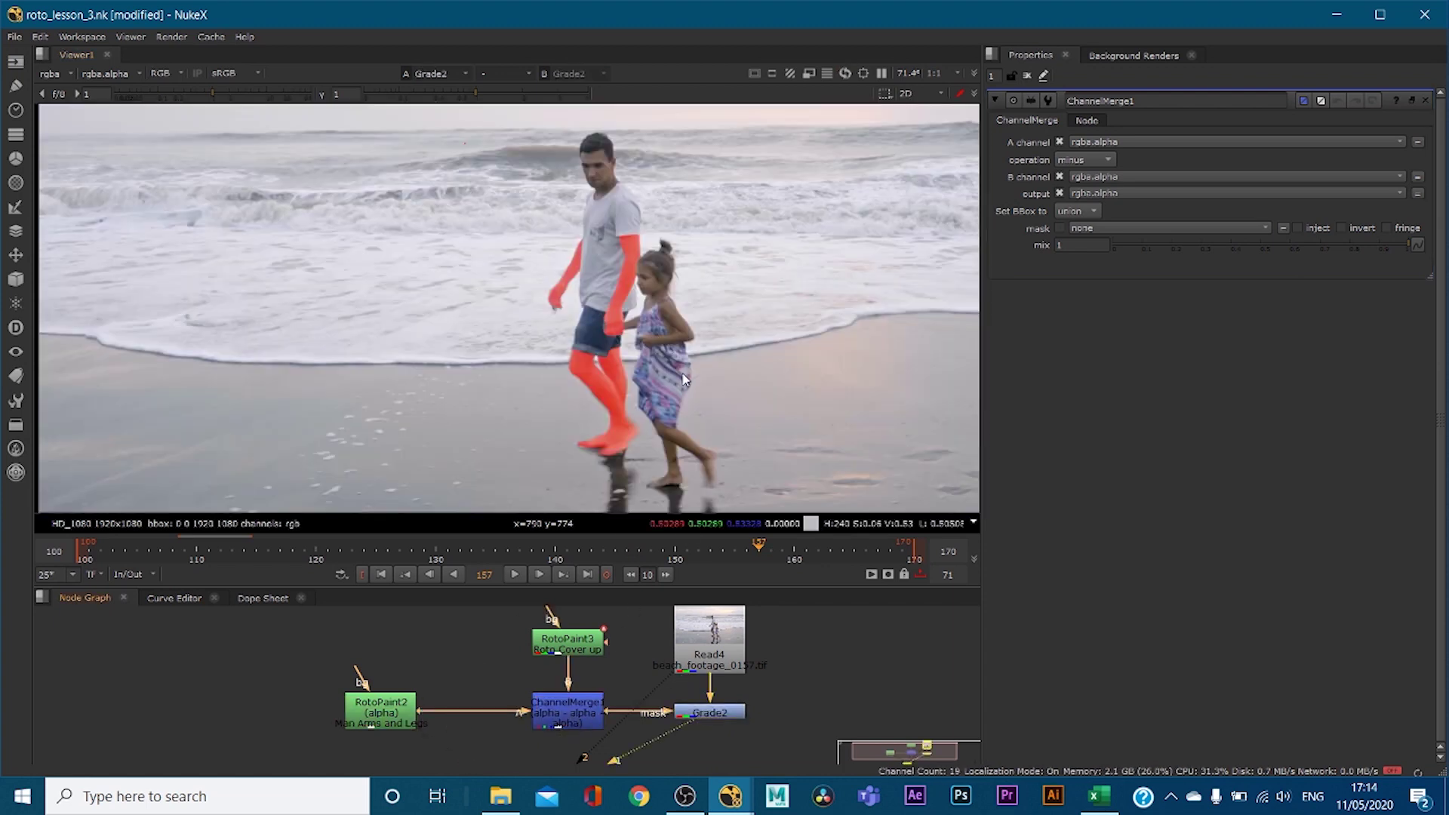
scroll(616, 344, up, 6)
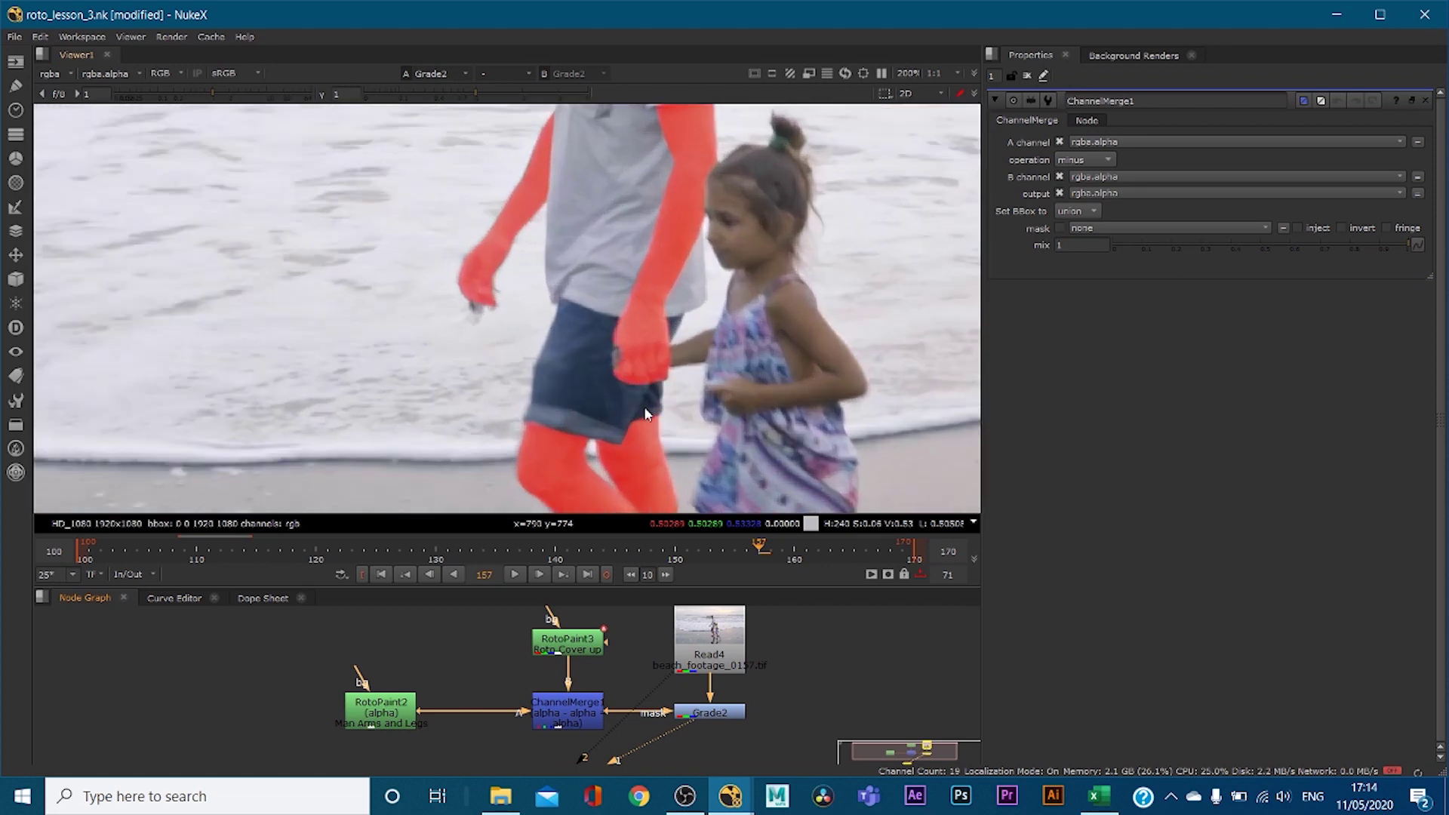
scroll(664, 317, down, 5)
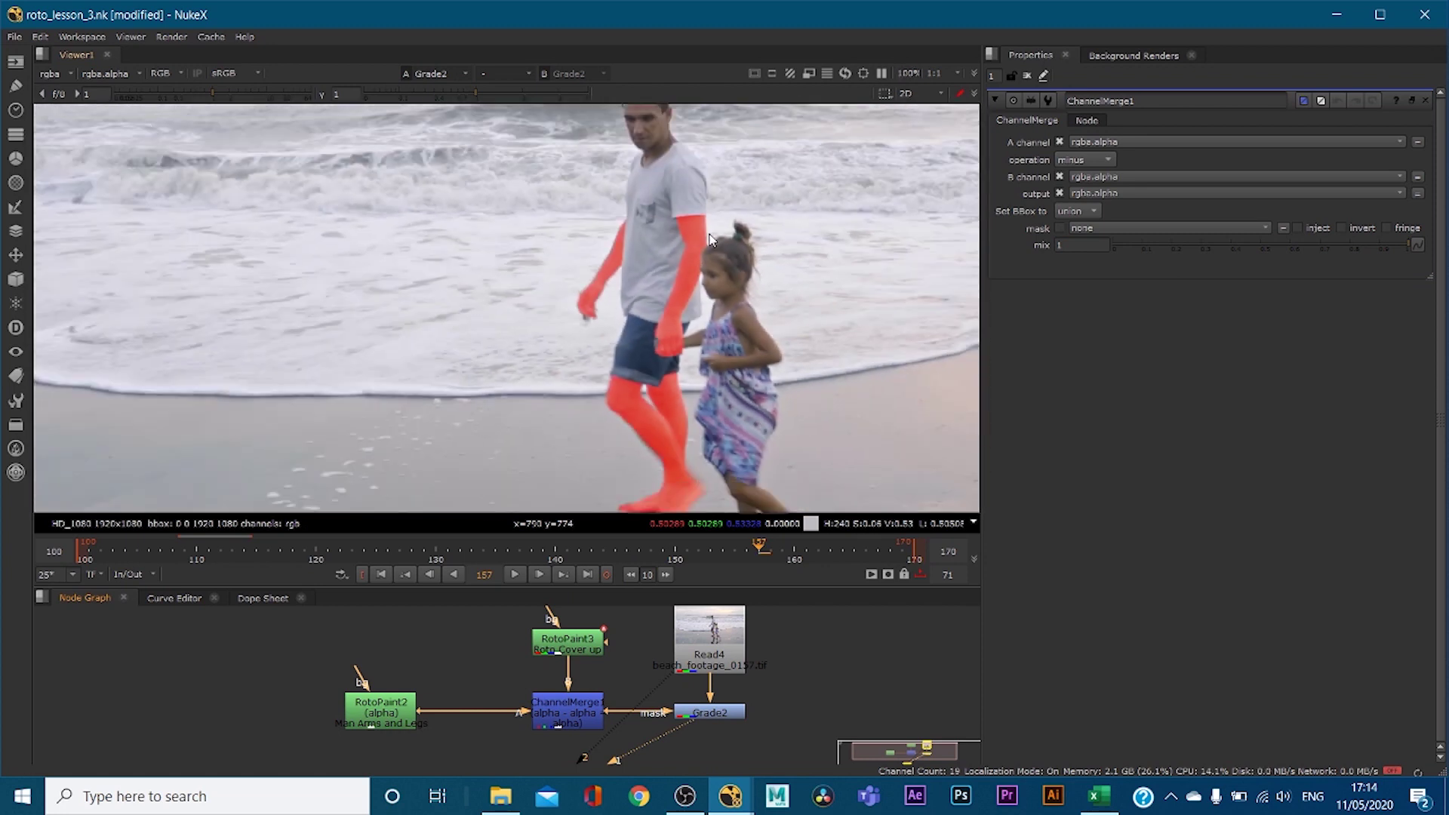
scroll(713, 248, up, 5)
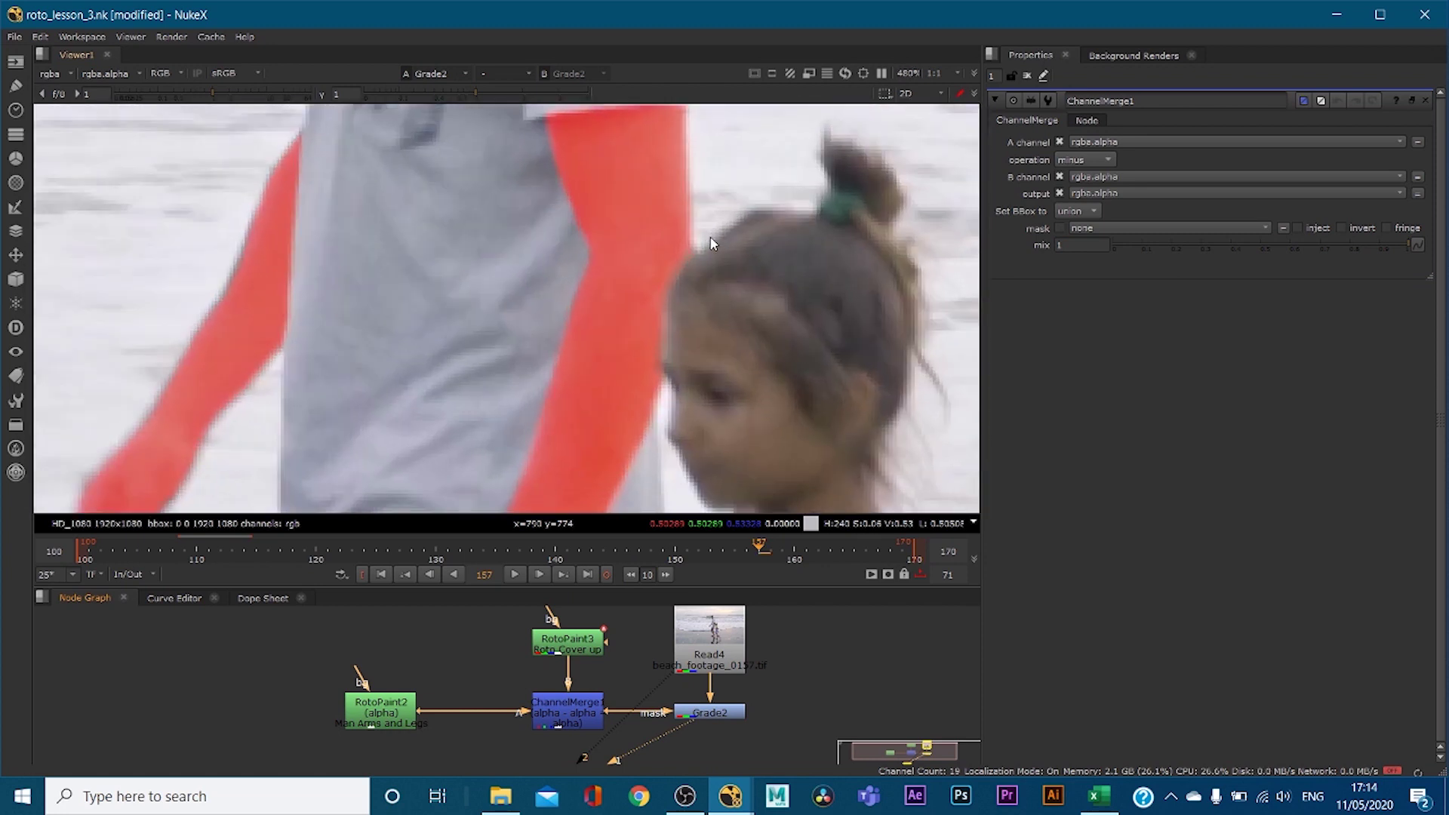
Move to frame 161 and pan the Node Graph to show Viewer1
click(804, 554)
scroll(649, 356, down, 3)
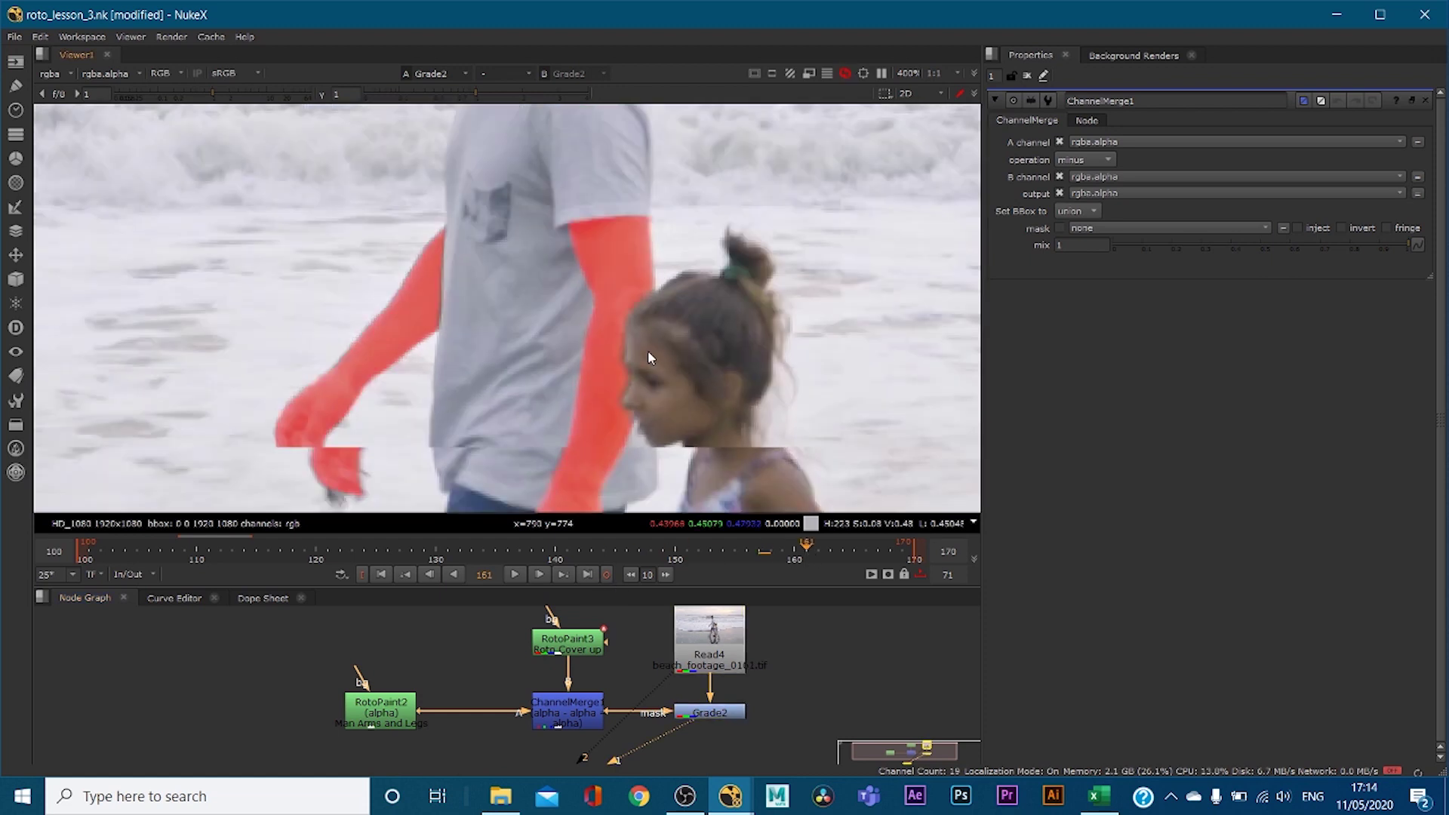
scroll(648, 351, down, 8)
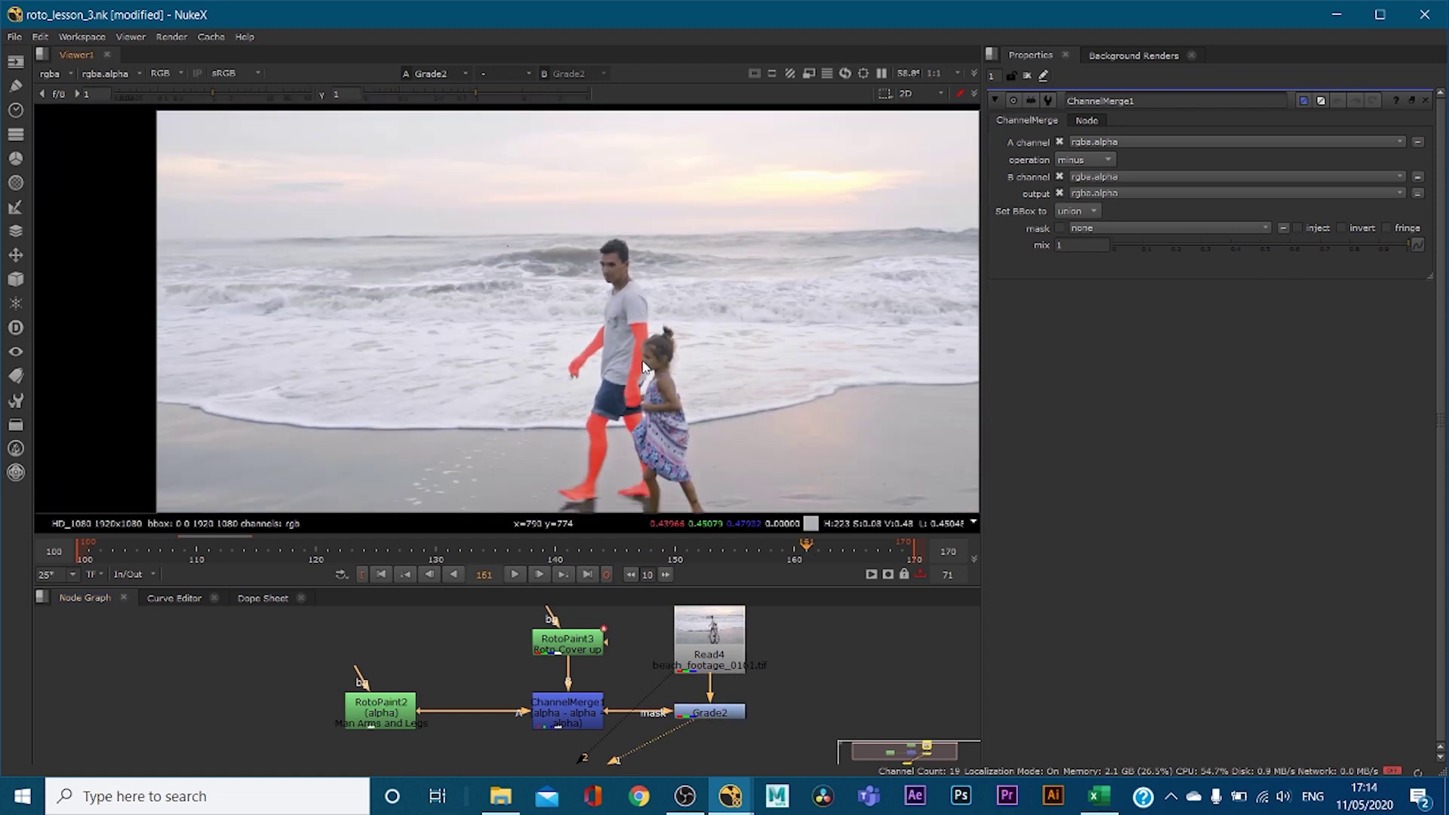
scroll(643, 367, down, 1)
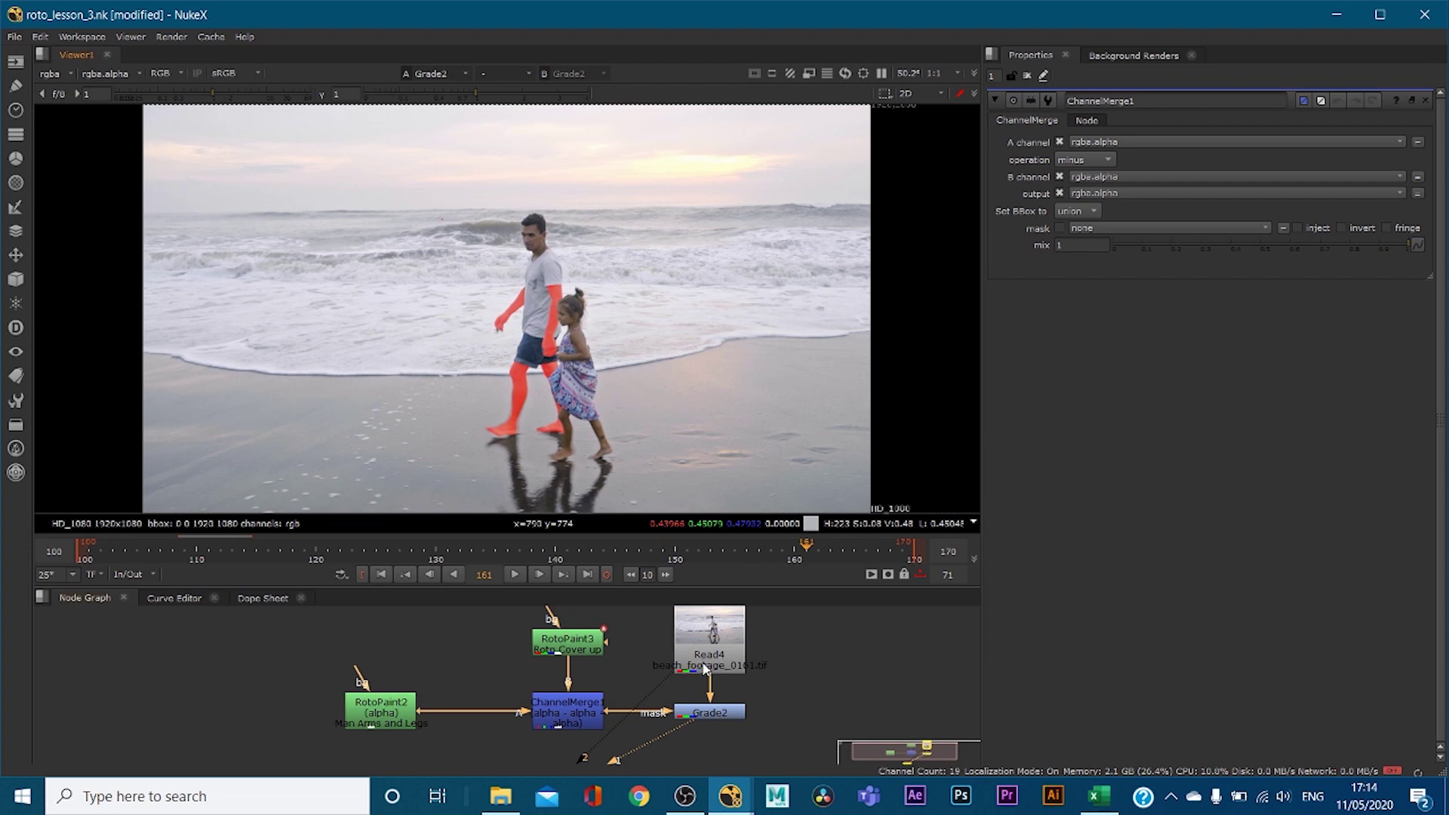
middle_drag(664, 741, 640, 708)
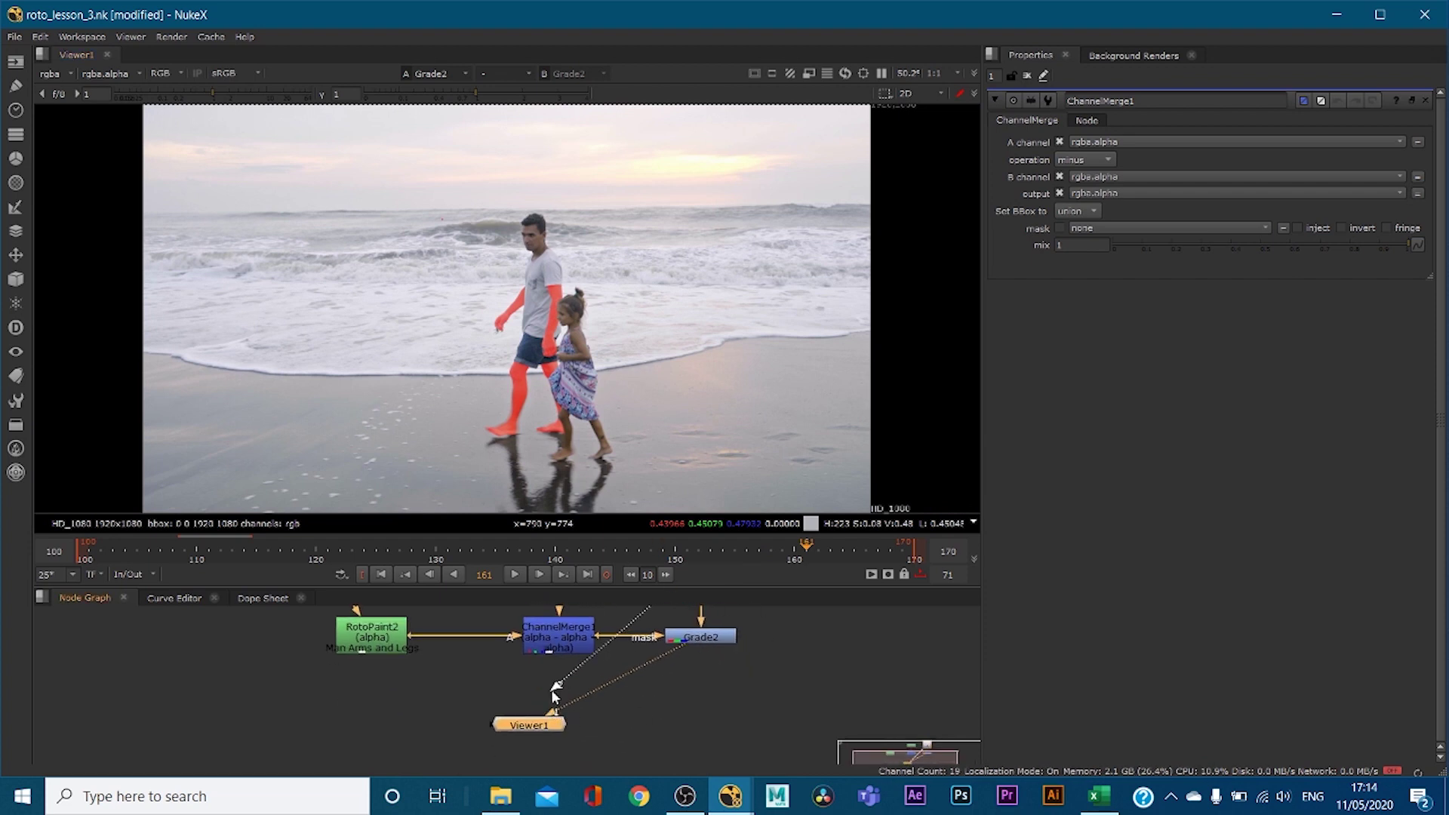
Place Viewer1 under Grade2 and set Grade2's lift to red about 0, green 0.2
drag(523, 729, 696, 699)
double_click(701, 636)
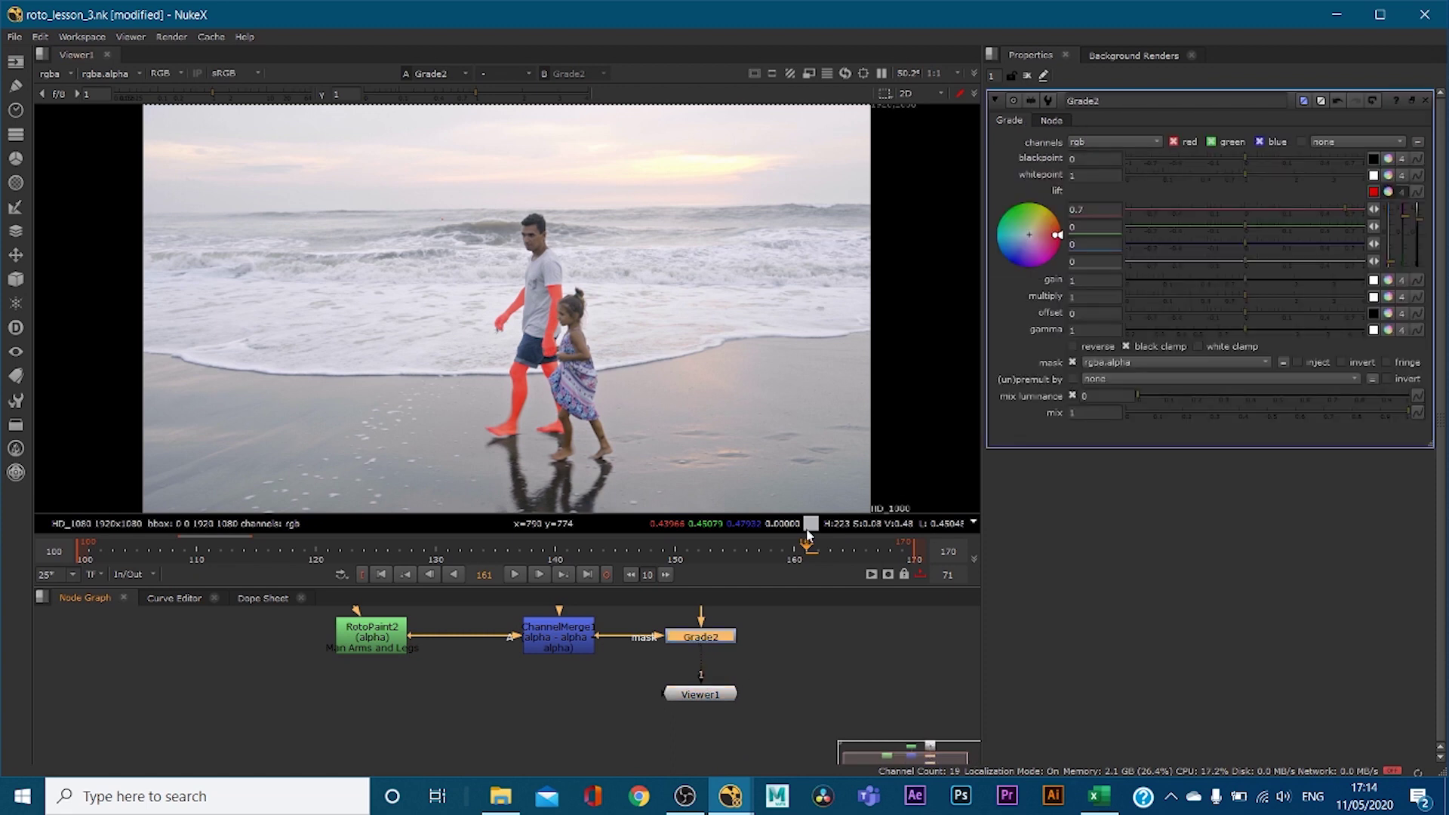
click(1239, 203)
click(1287, 223)
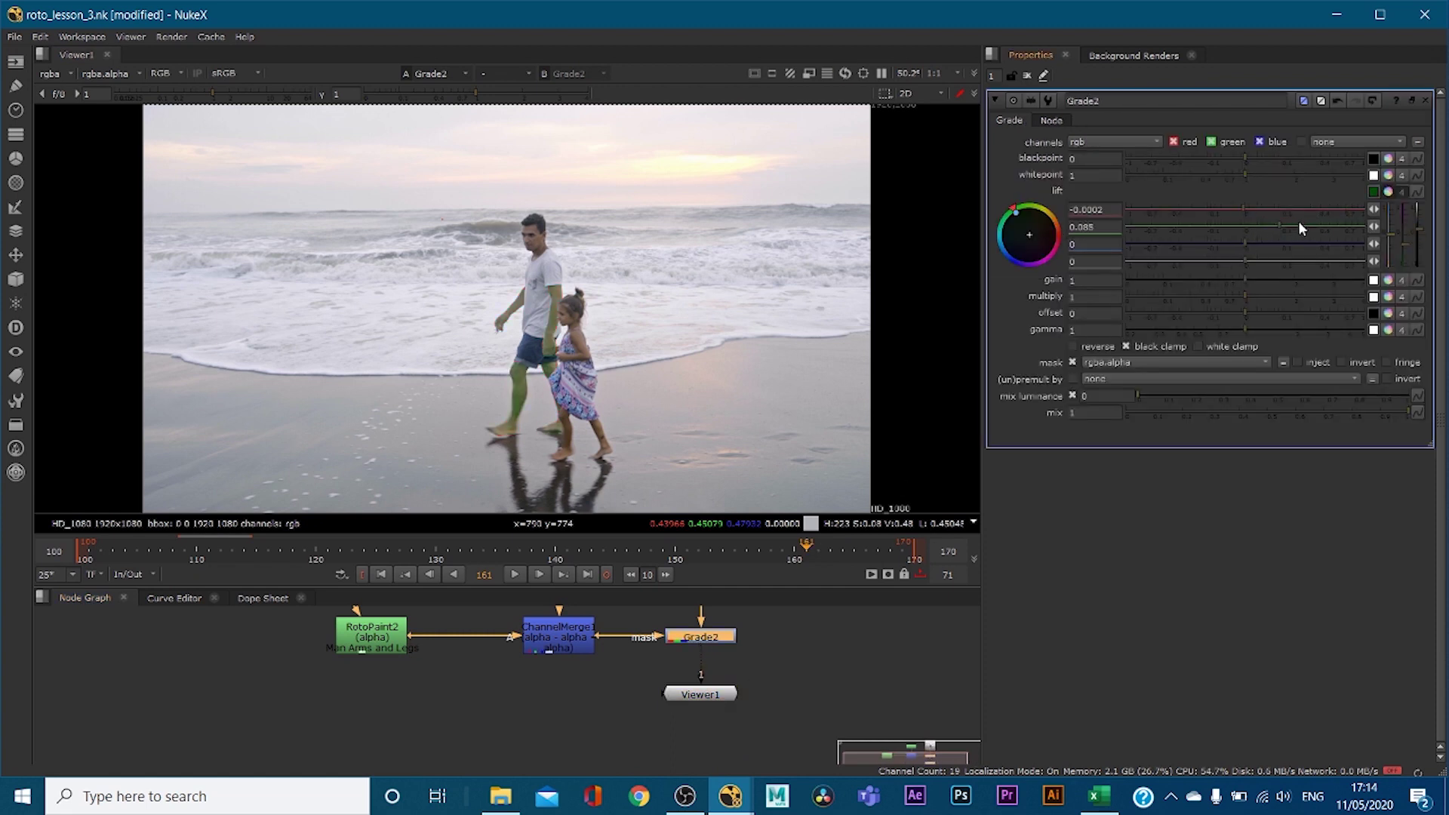
click(1299, 225)
Nudge Grade2 slightly upward and pan the graph to show the Read4 footage node
scroll(710, 298, up, 3)
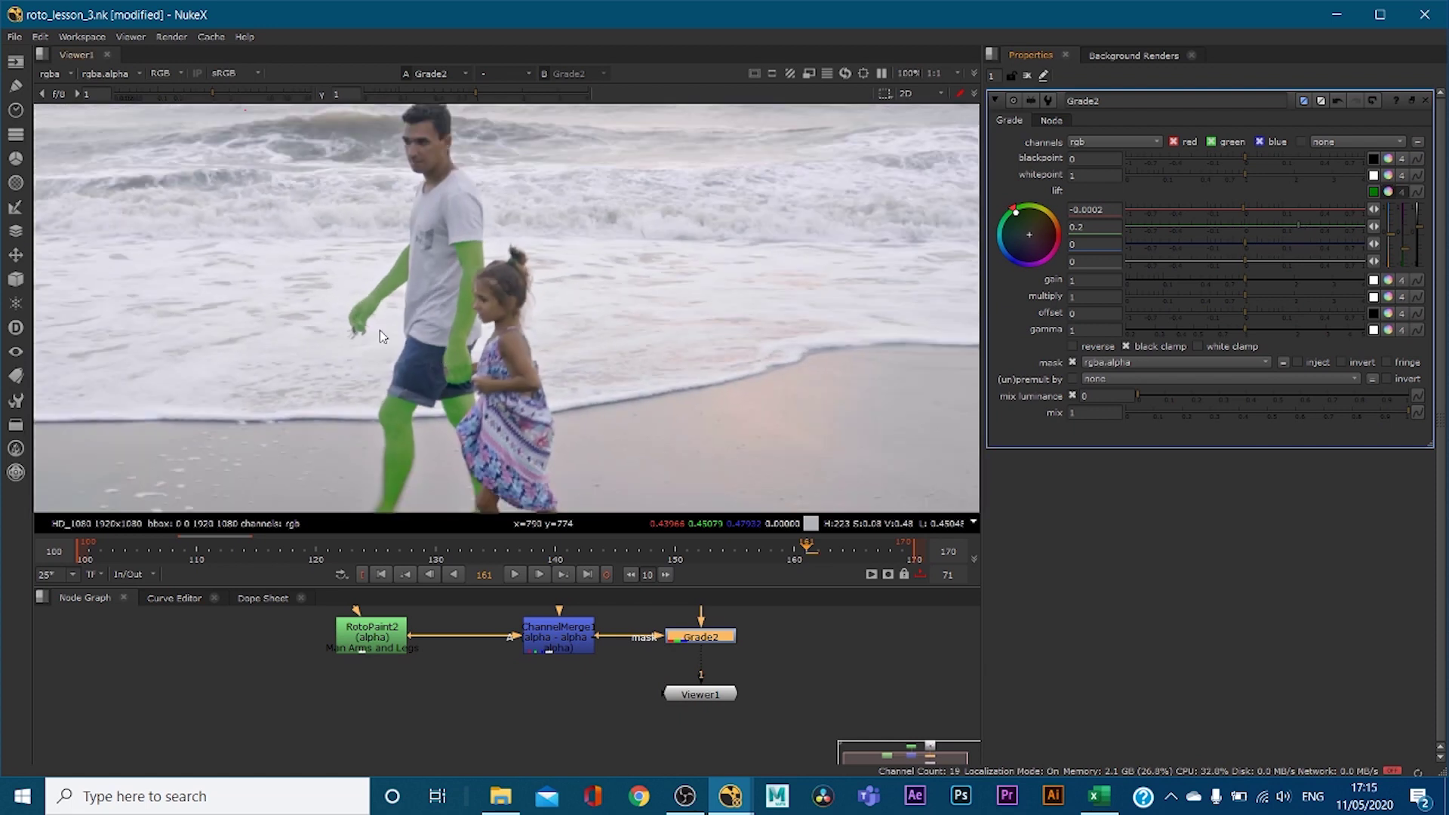
scroll(368, 320, up, 4)
scroll(527, 311, down, 5)
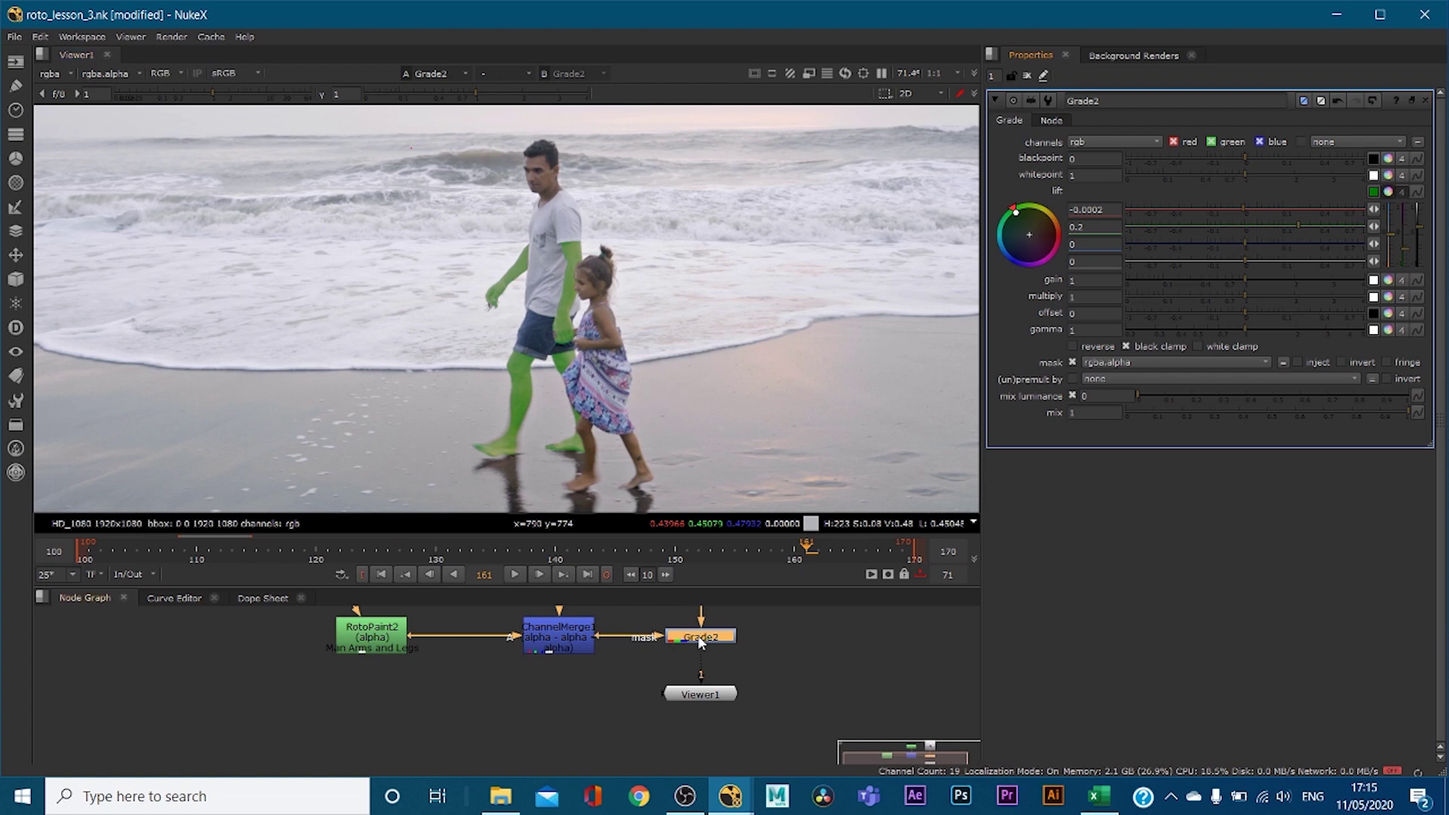
drag(701, 641, 701, 630)
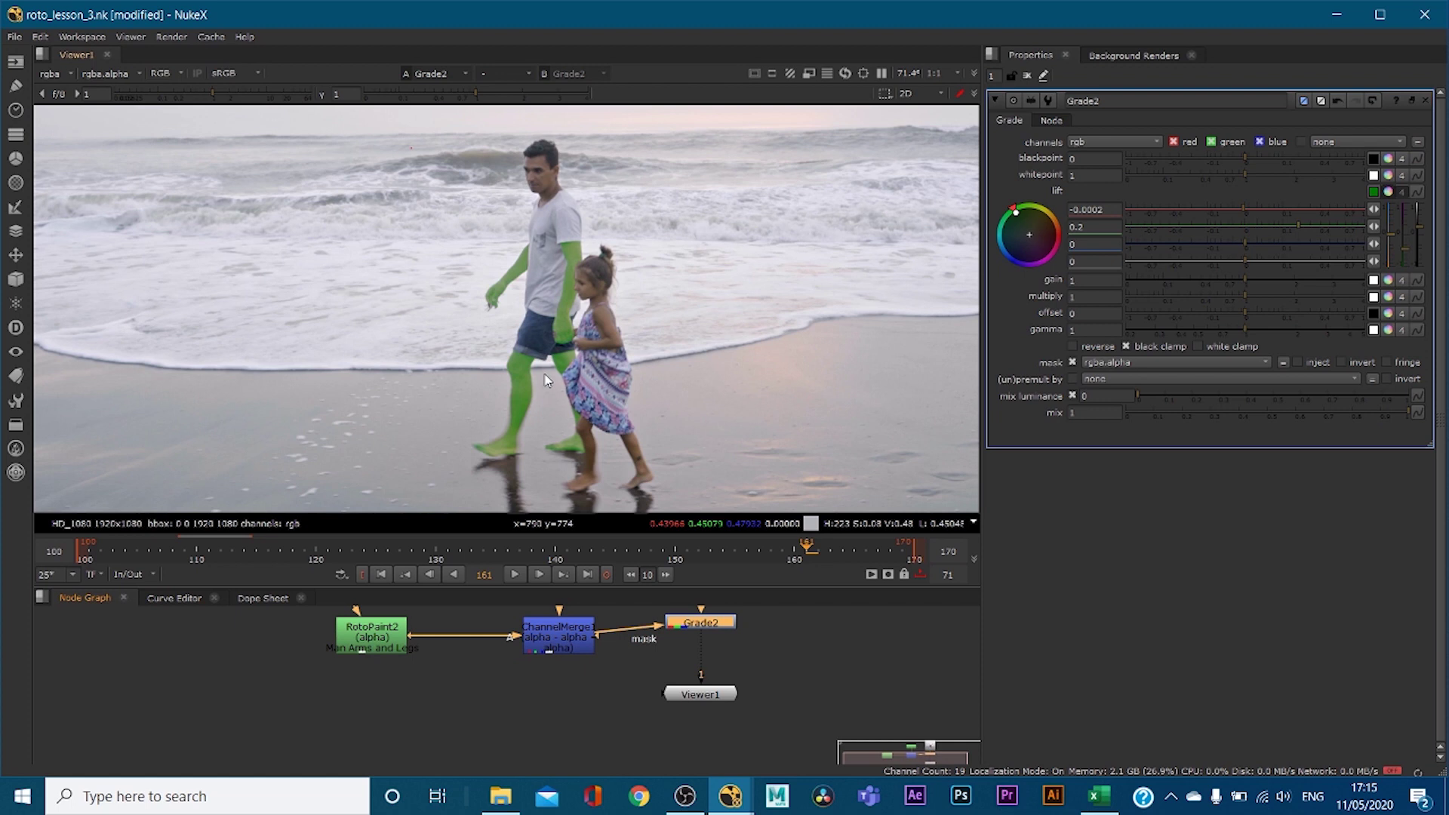
middle_drag(614, 690, 608, 707)
Frame all nodes in the Node Graph and review RotoPaint2's settings
scroll(600, 708, down, 4)
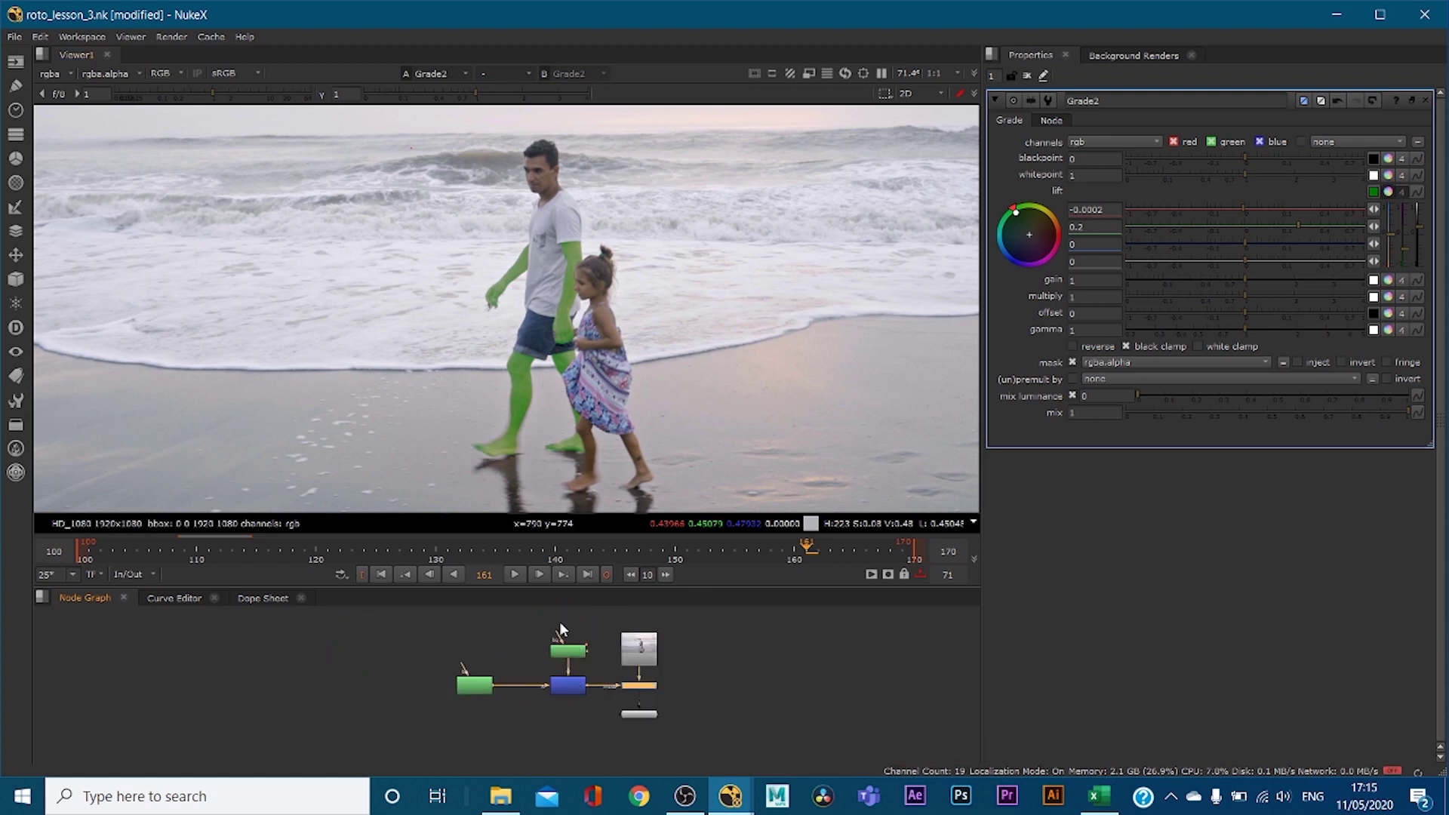
scroll(532, 683, up, 2)
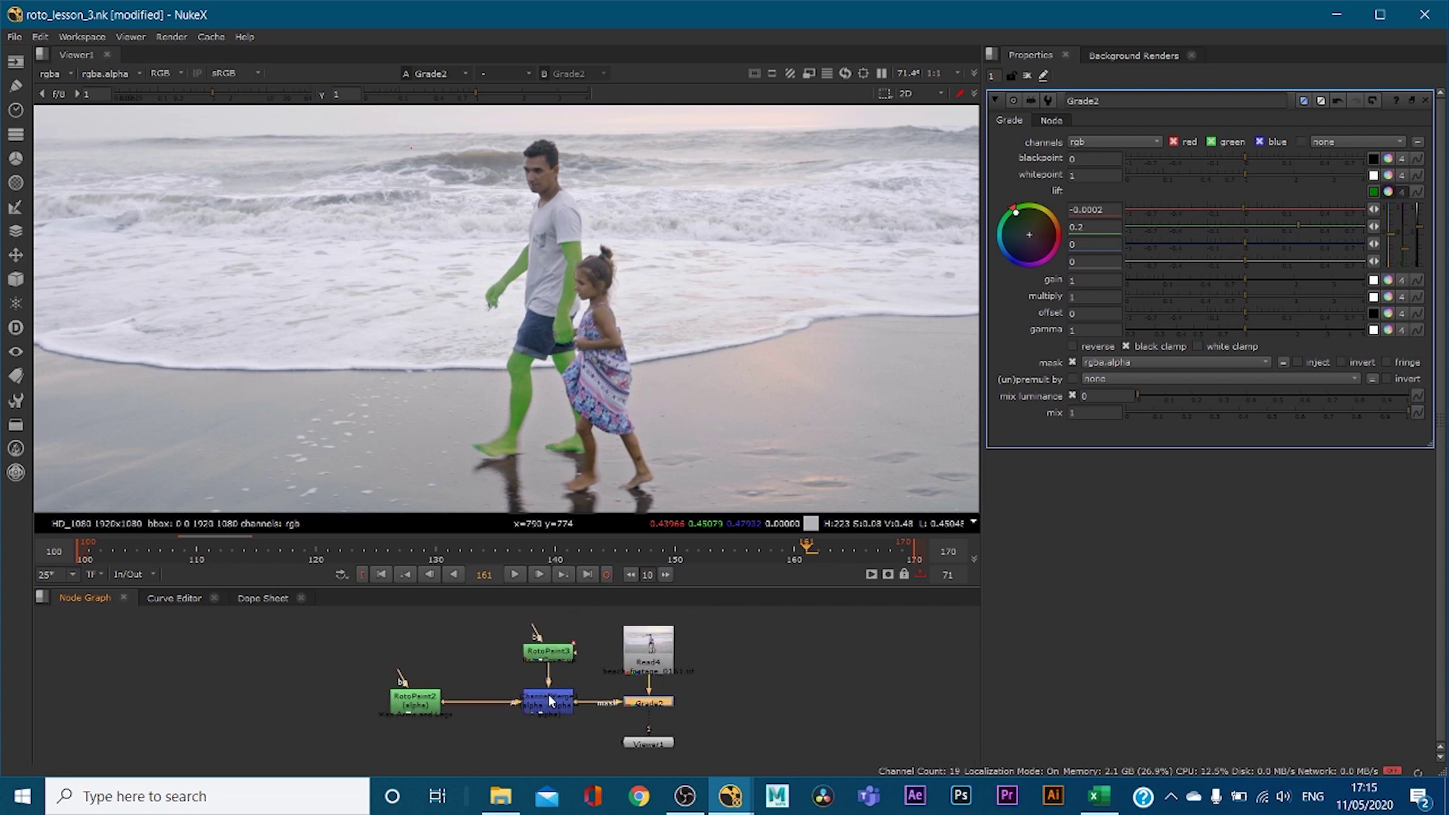
scroll(551, 698, up, 2)
double_click(364, 709)
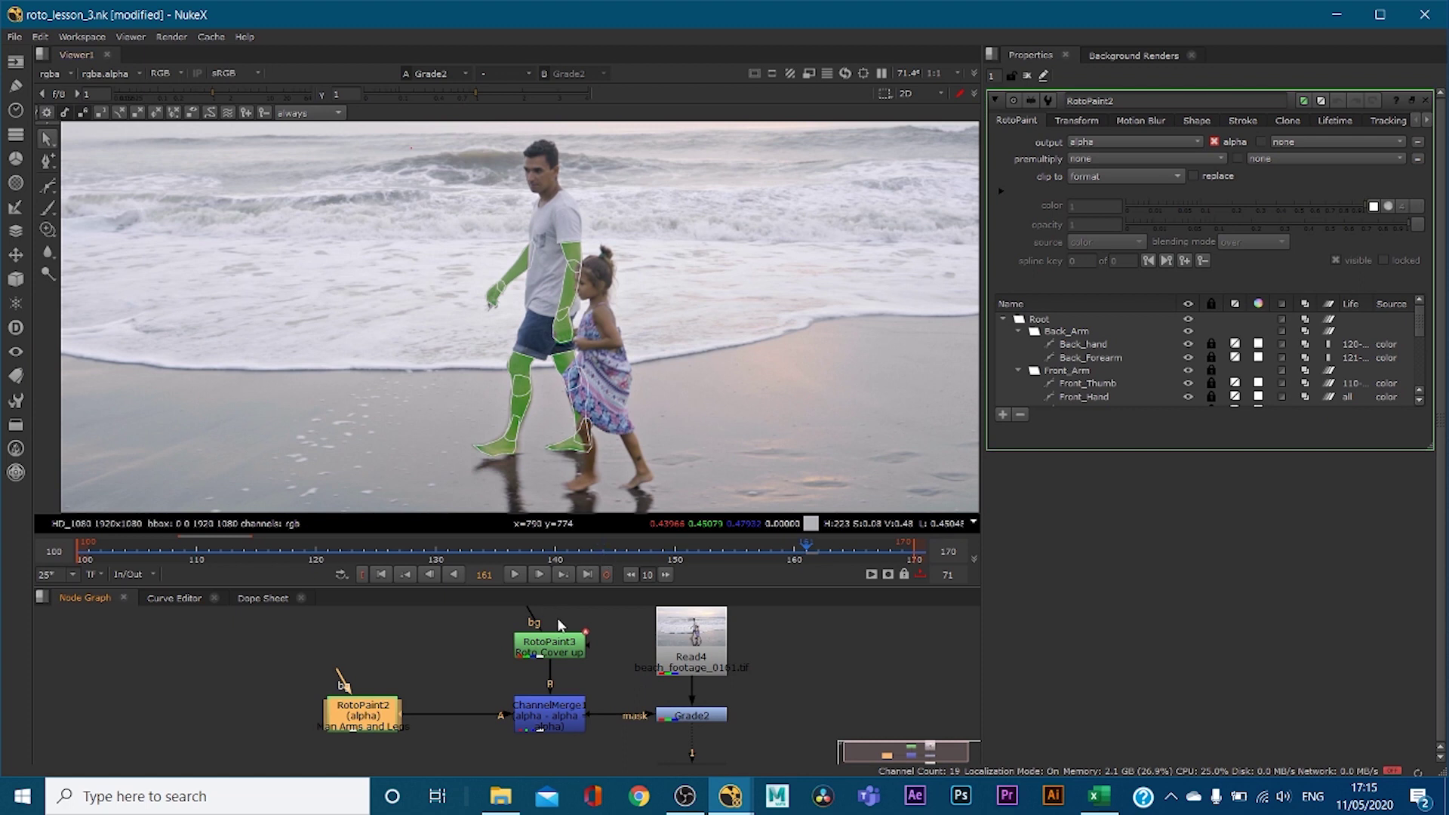
Review ChannelMerge1's minus settings while adjusting RotoPaint3's position in the graph
drag(544, 655, 546, 672)
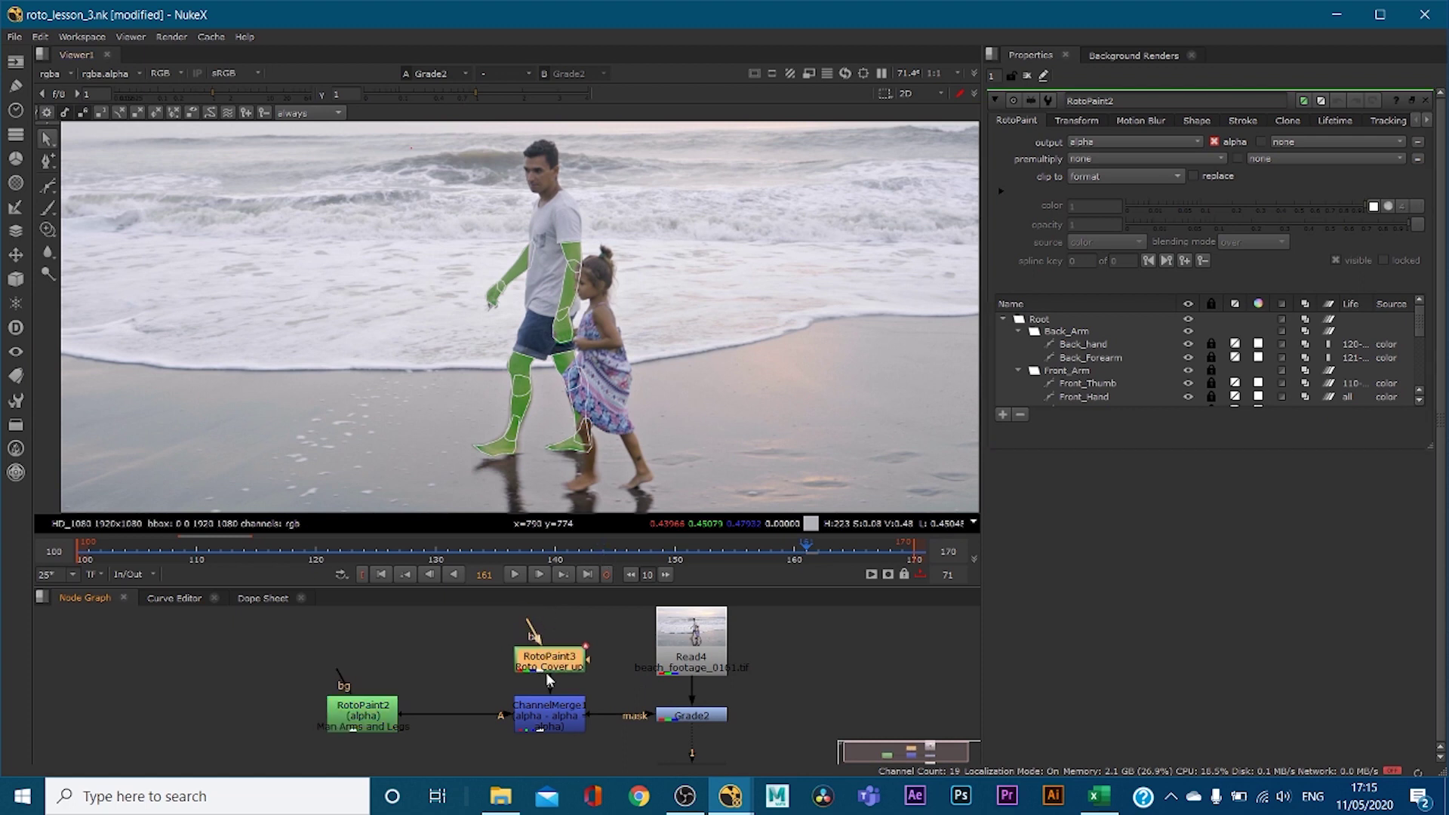
double_click(537, 721)
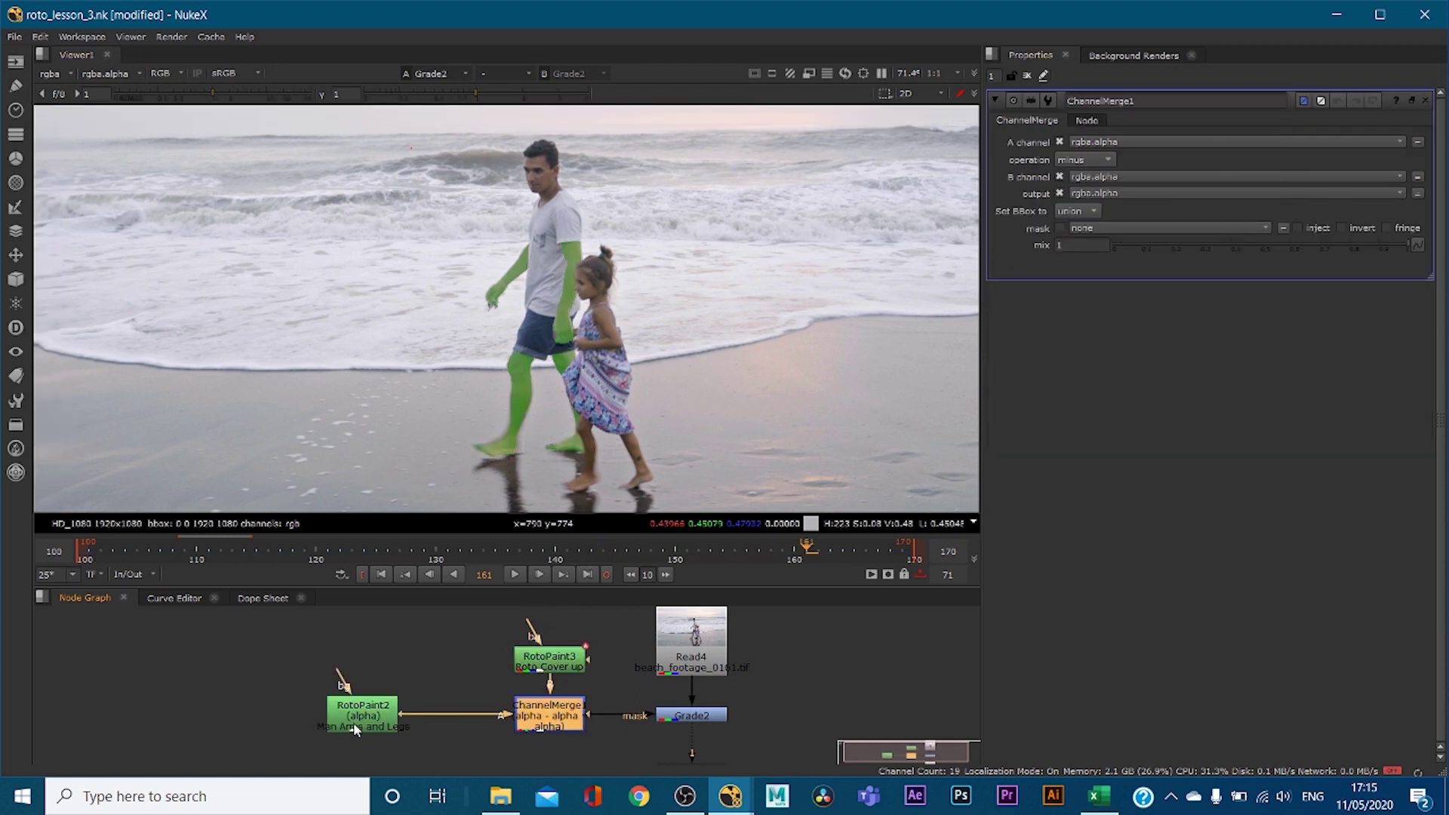
drag(560, 655, 560, 637)
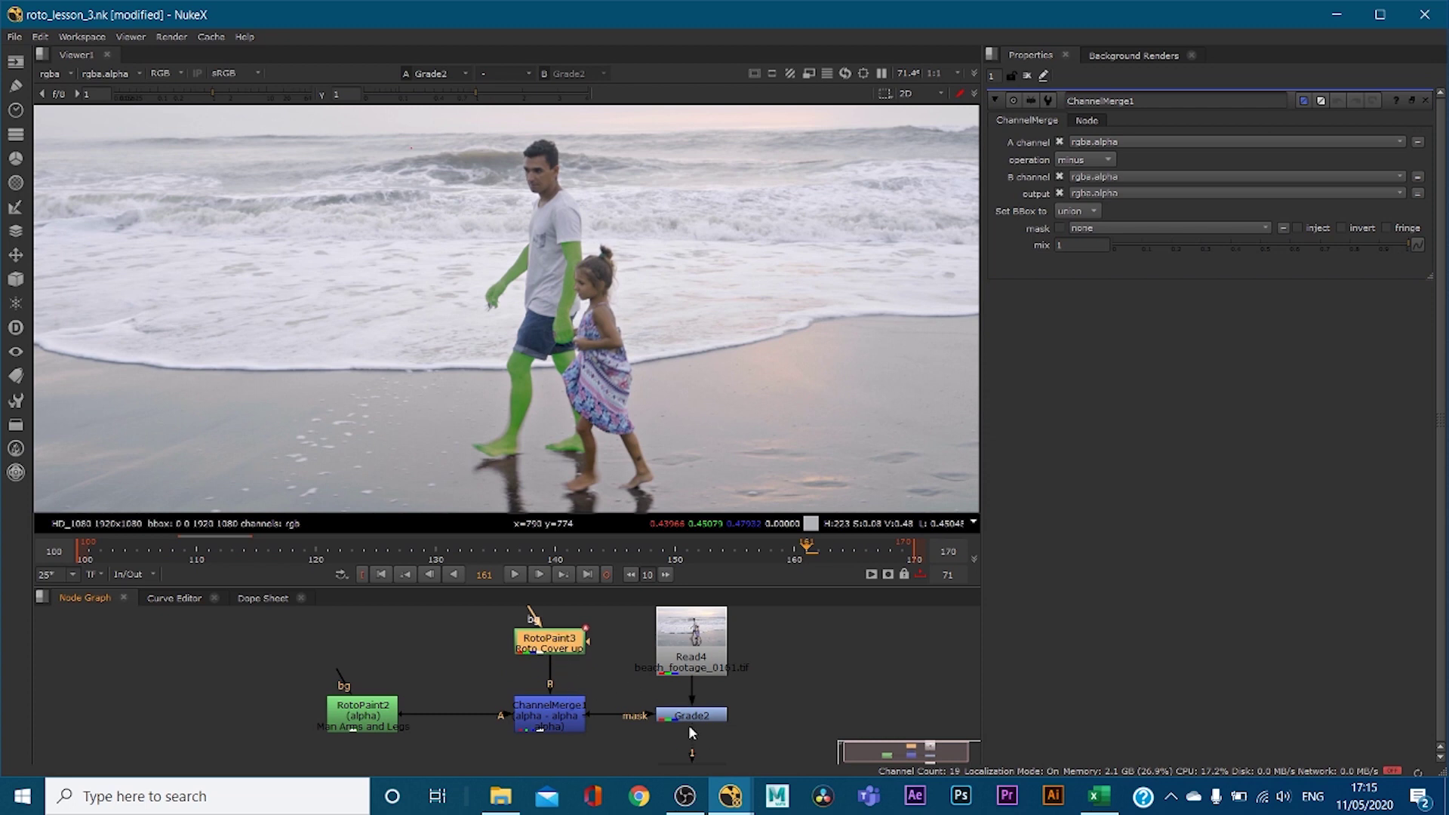